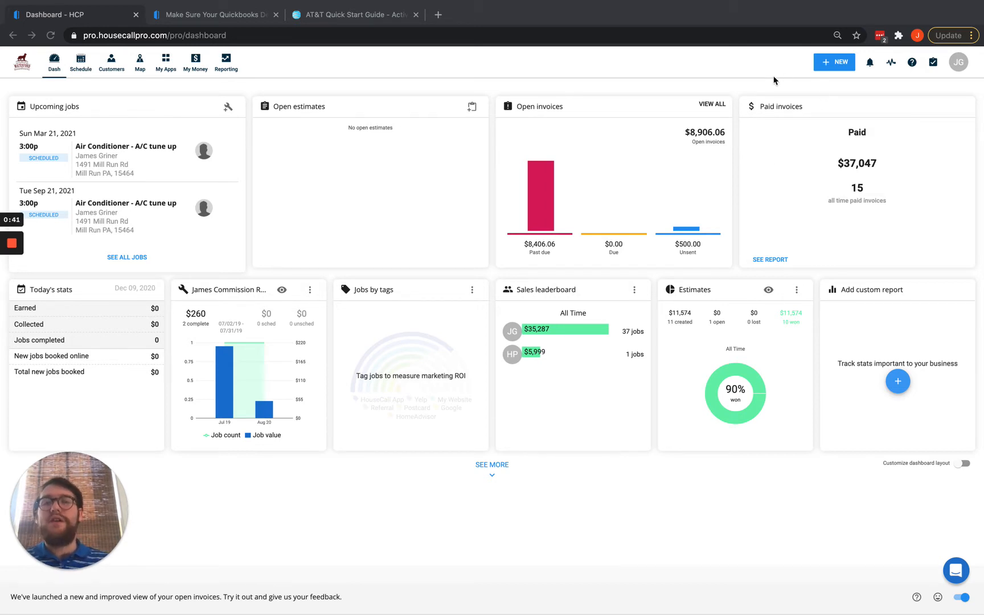
Start a new customer from the NEW menu and enter the customer's first and last name.
left_click(829, 64)
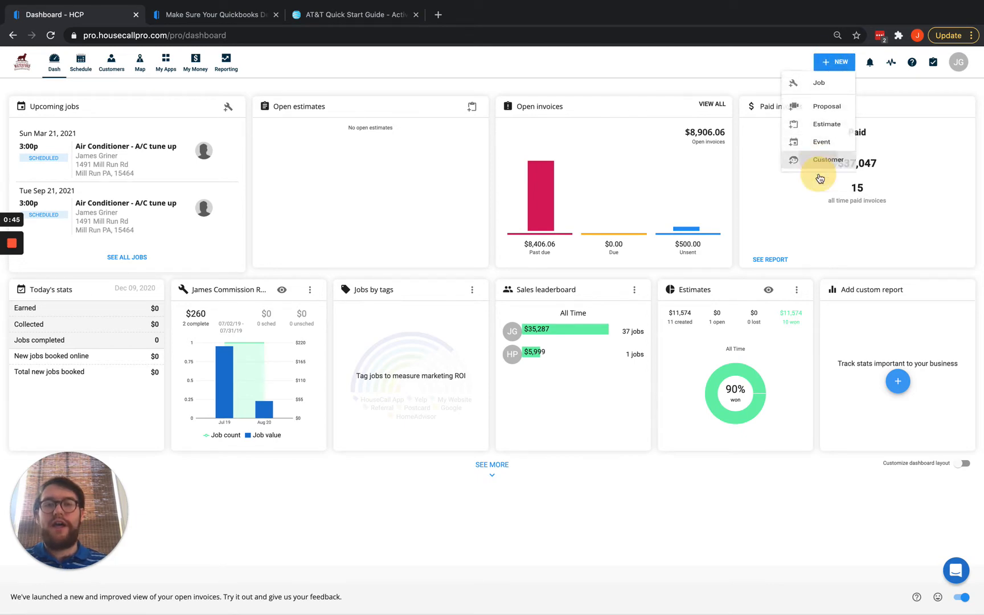
left_click(818, 175)
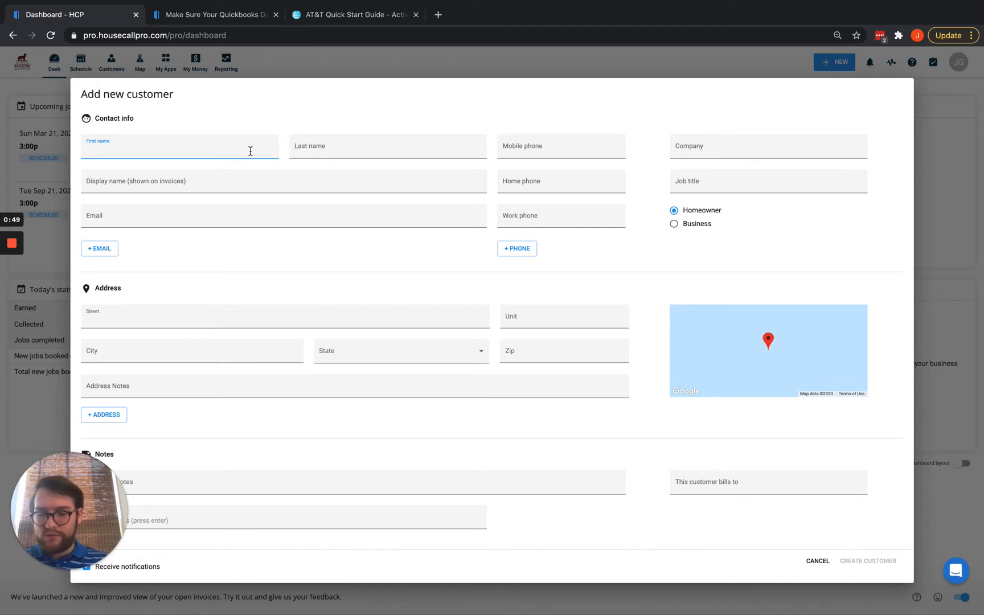
type("Goofy")
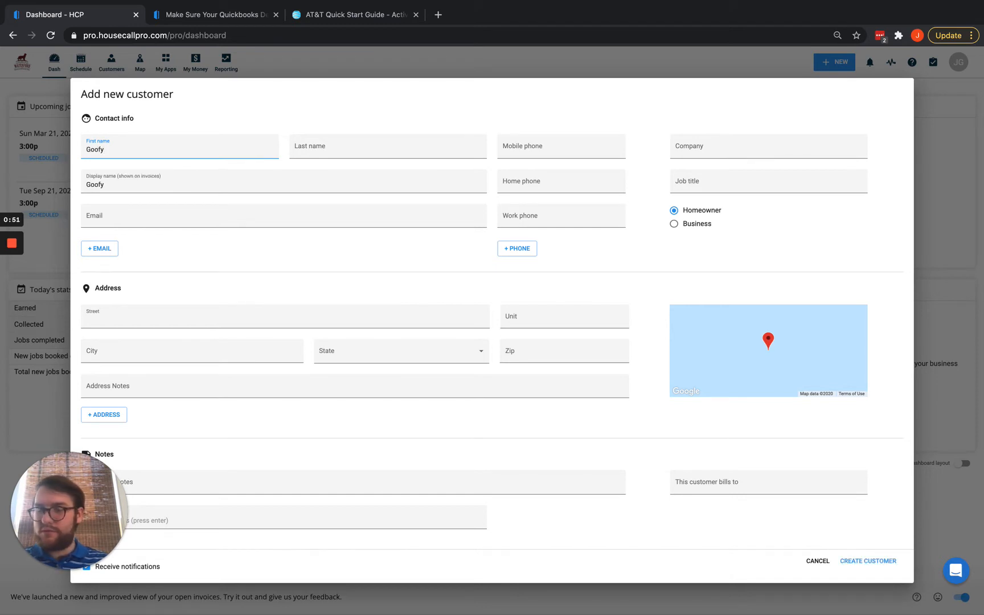
key("Tab")
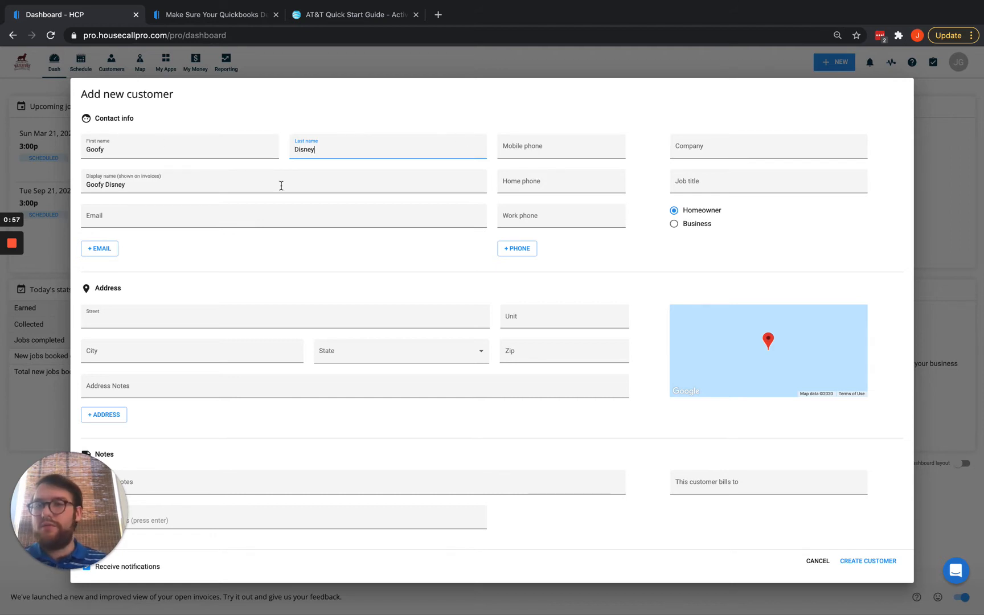
Fill in the customer's email from the autofill suggestion and enter the company name.
left_click(216, 211)
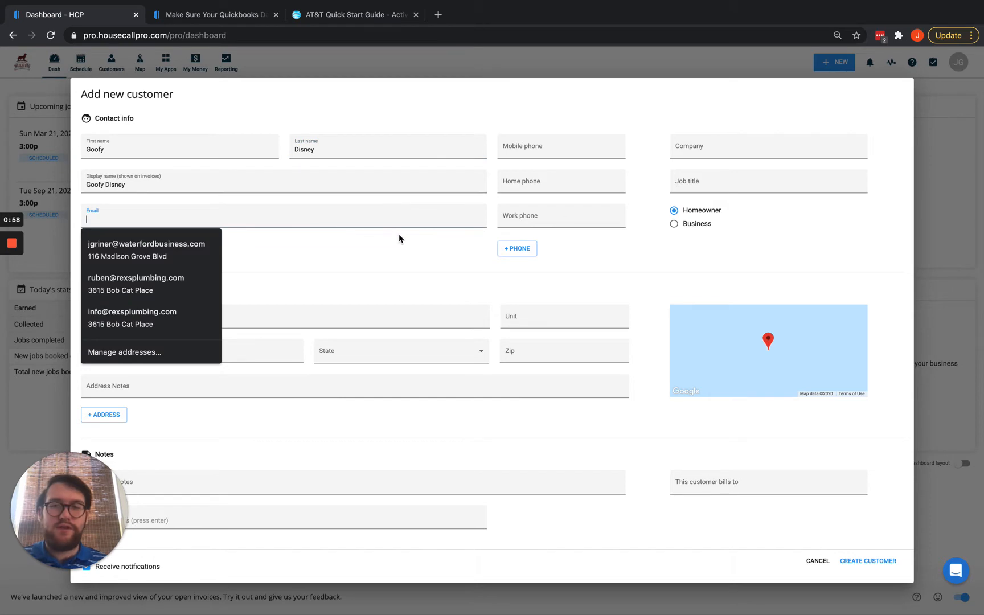
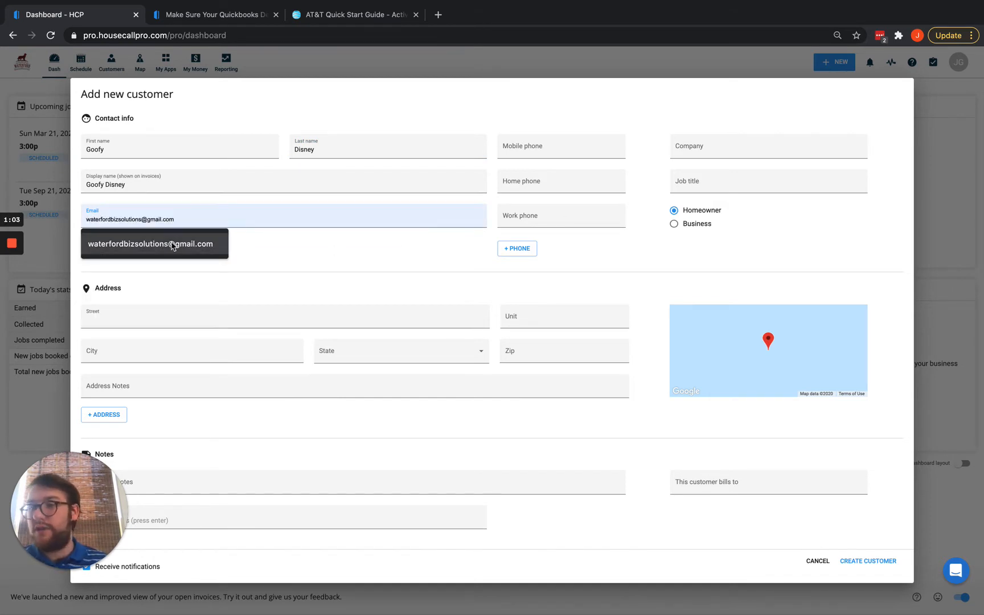
left_click(168, 245)
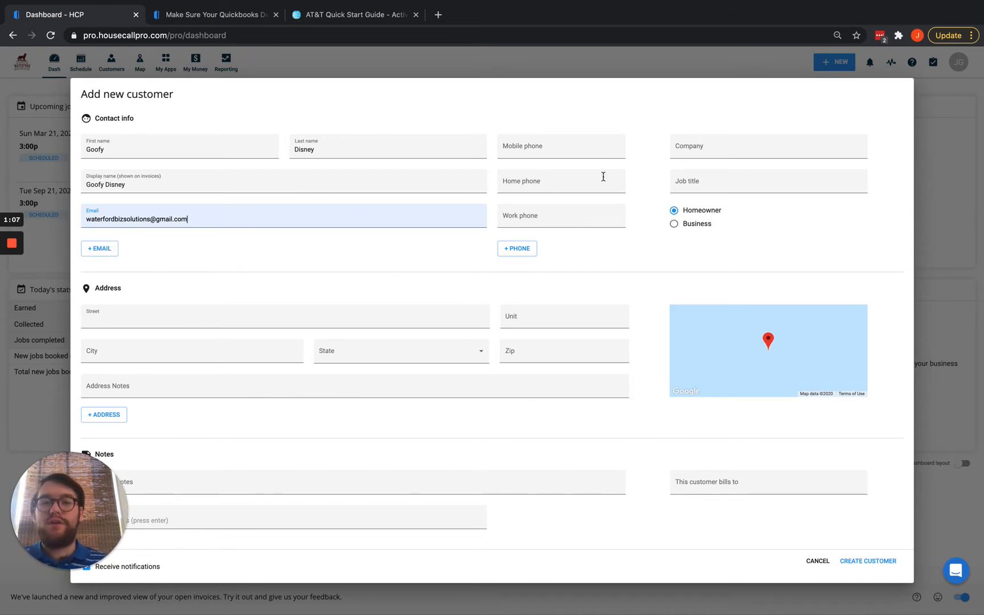
left_click(706, 156)
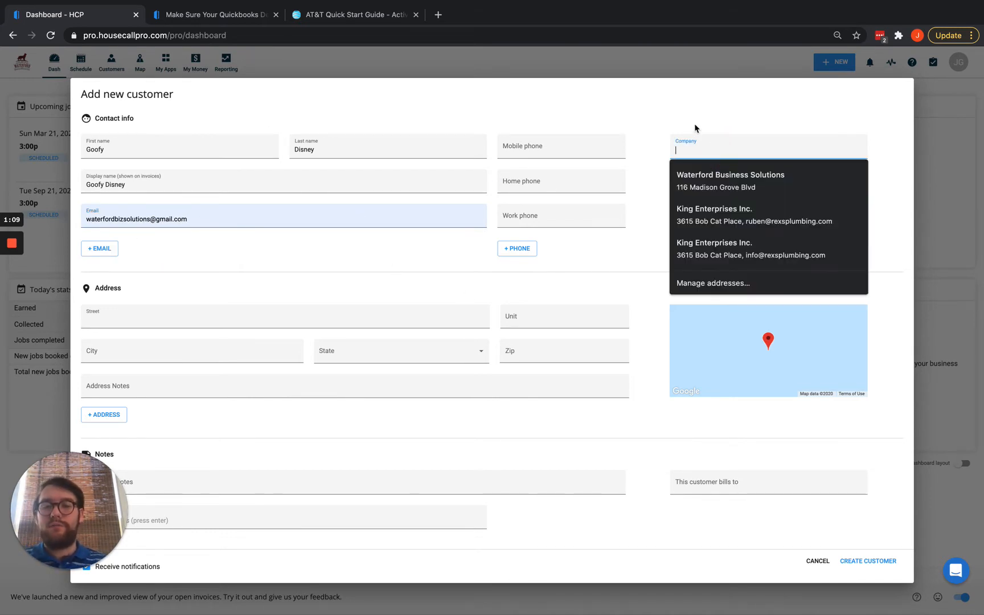
type("Walt Disney")
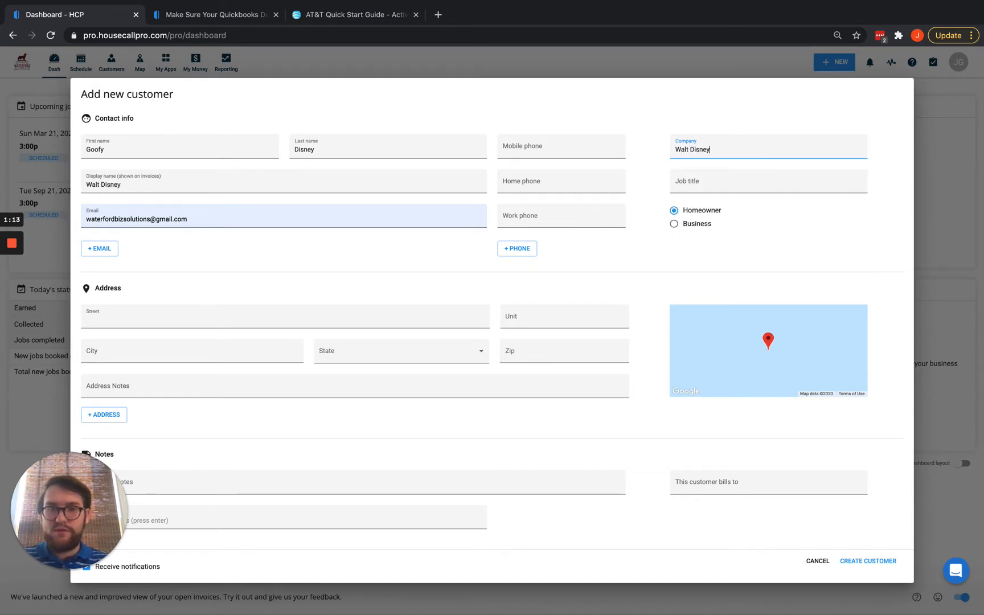
left_click(556, 151)
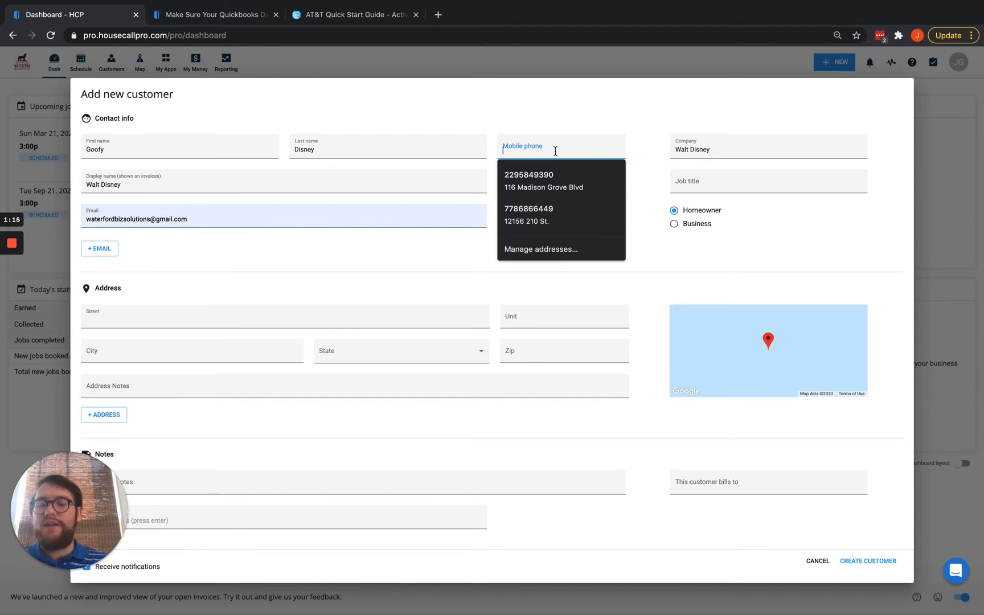
Enter the customer's mobile and home phone numbers.
type("2983")
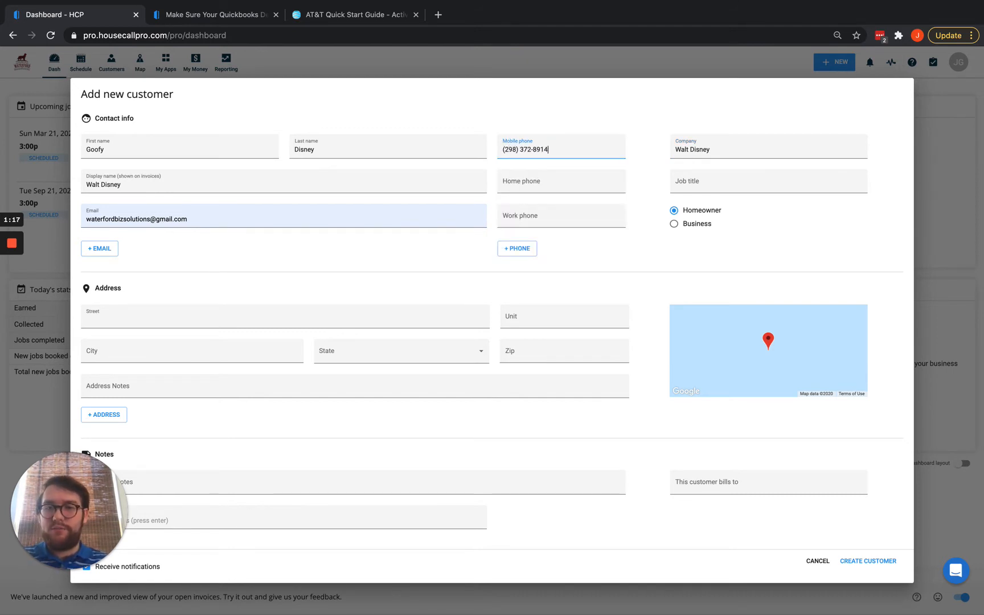
key("Tab")
type("2")
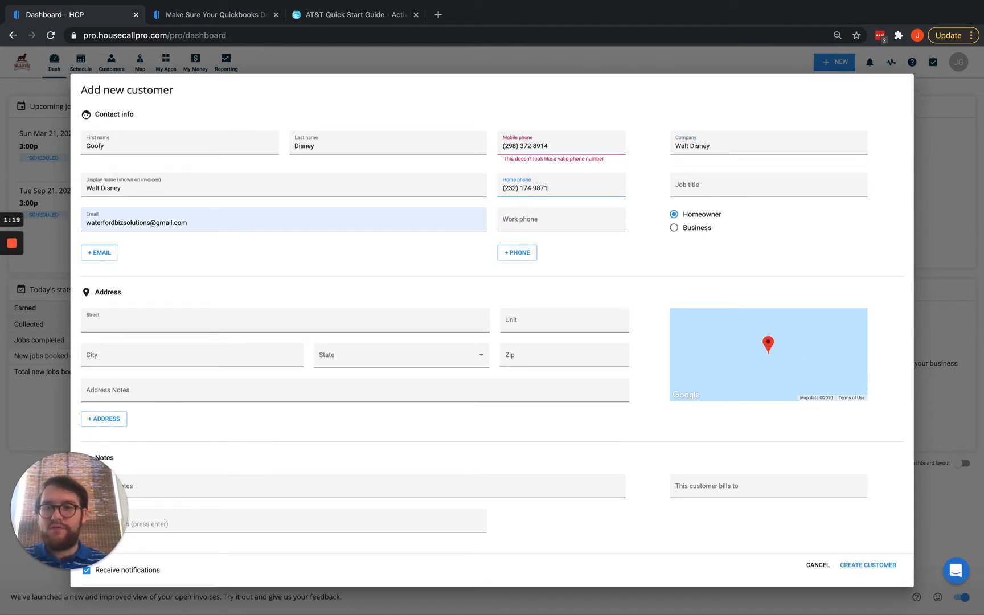
left_click(542, 220)
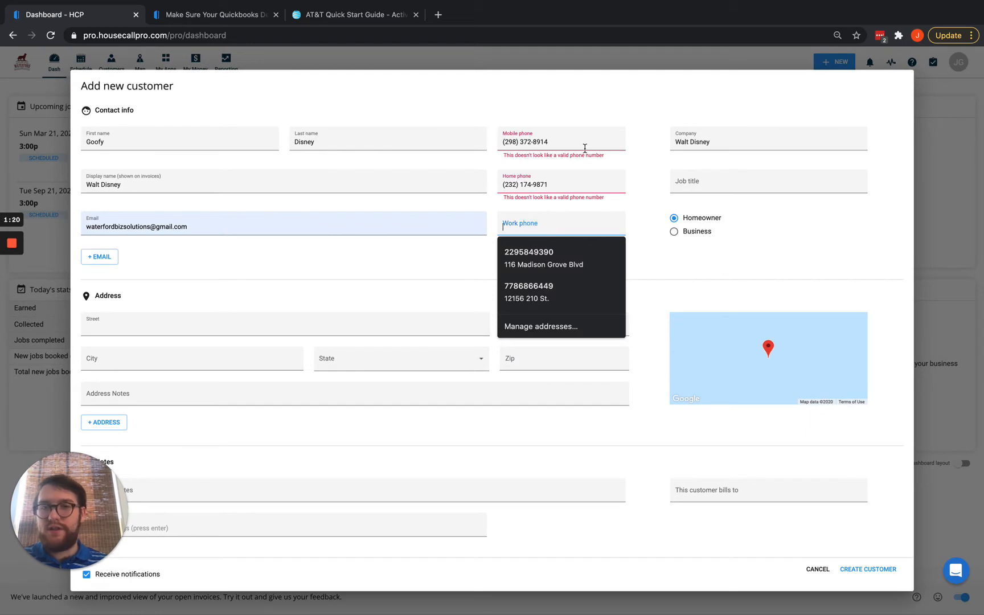
Correct the flagged mobile and home numbers and enter the work phone number.
left_click(515, 141)
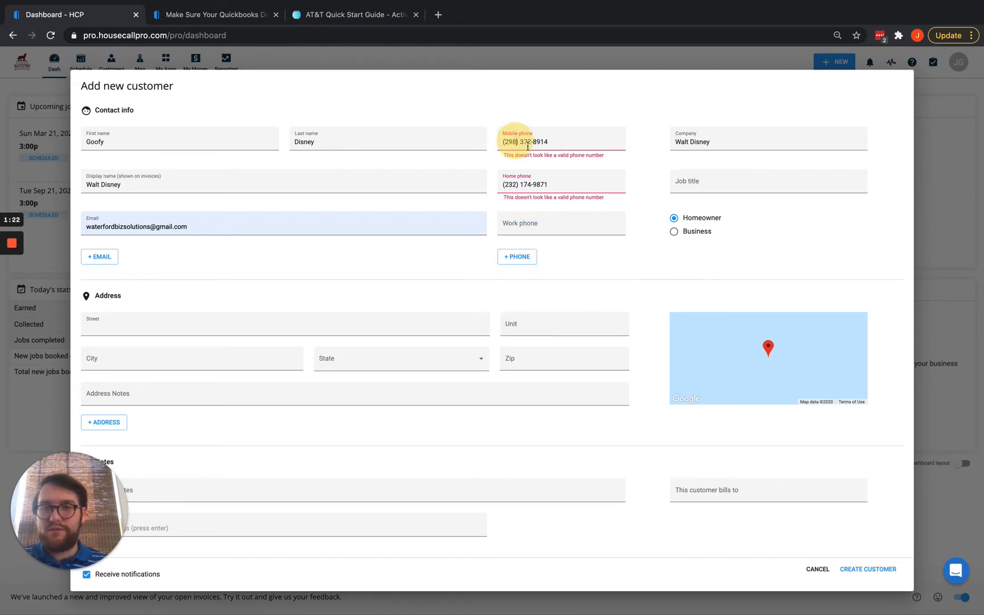
key("BackSpace")
key("BackSpace")
type("29")
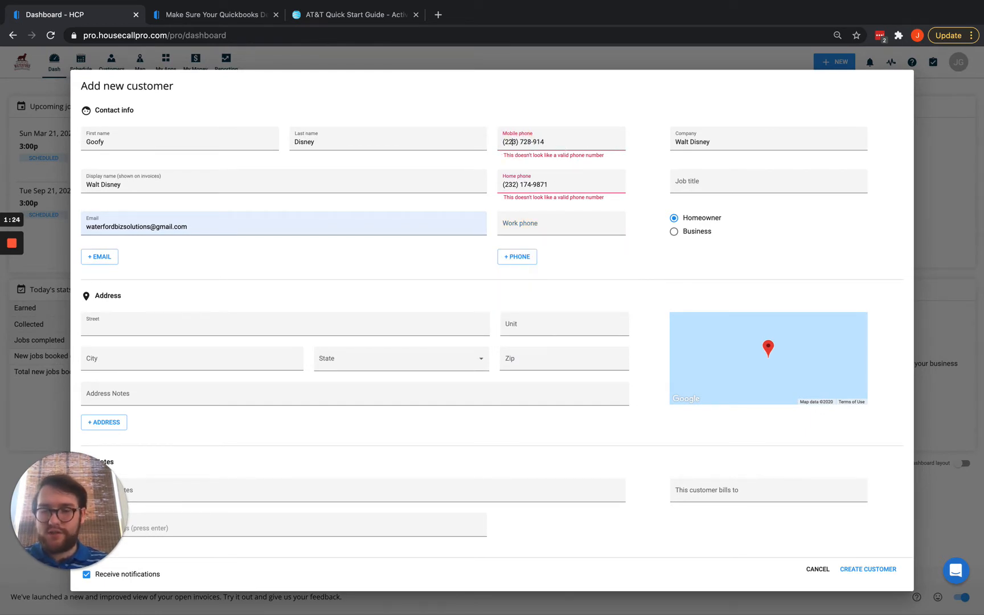
left_click(513, 180)
key("BackSpace")
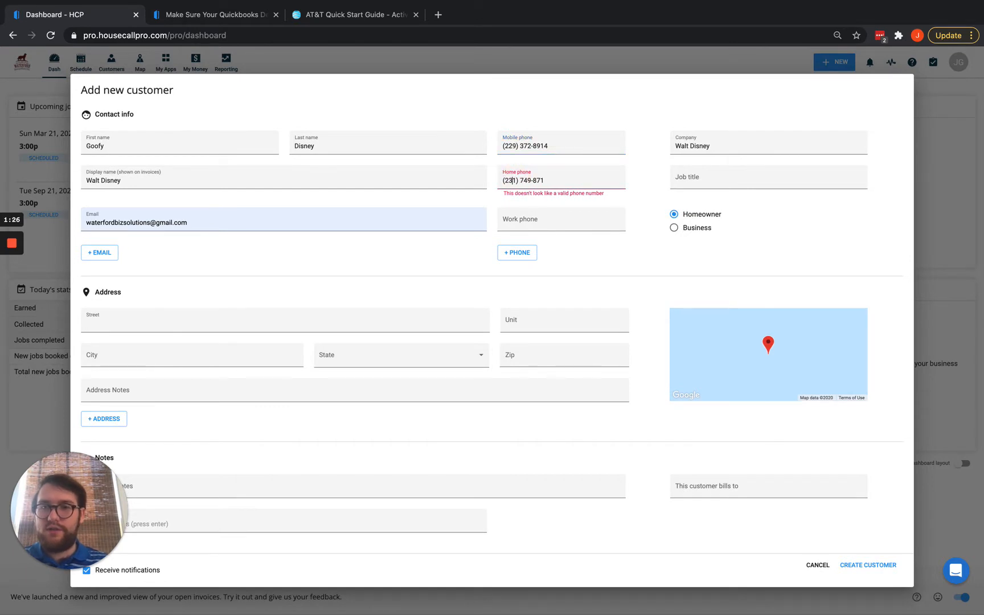
left_click(524, 218)
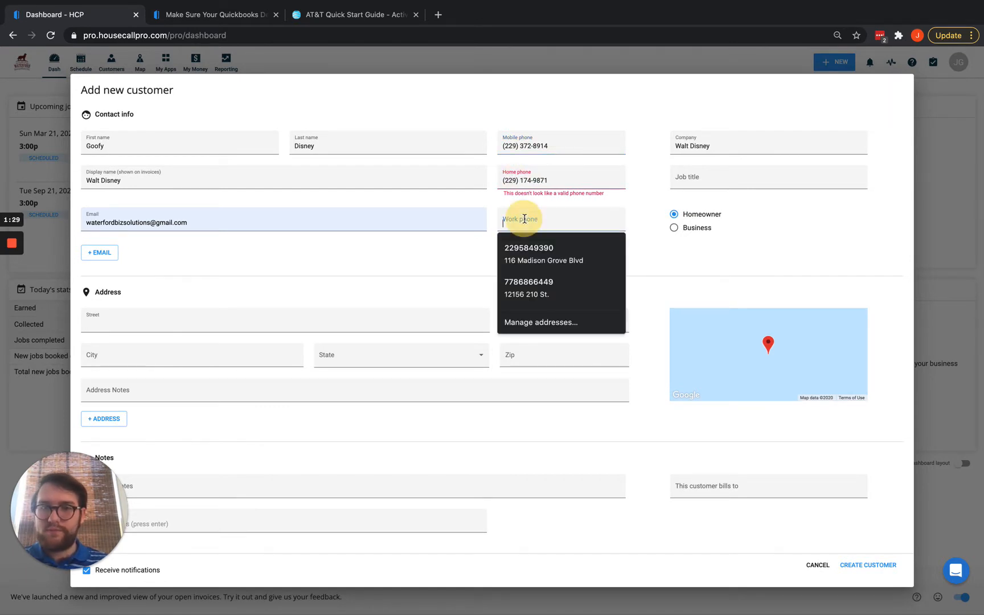
left_click(556, 182)
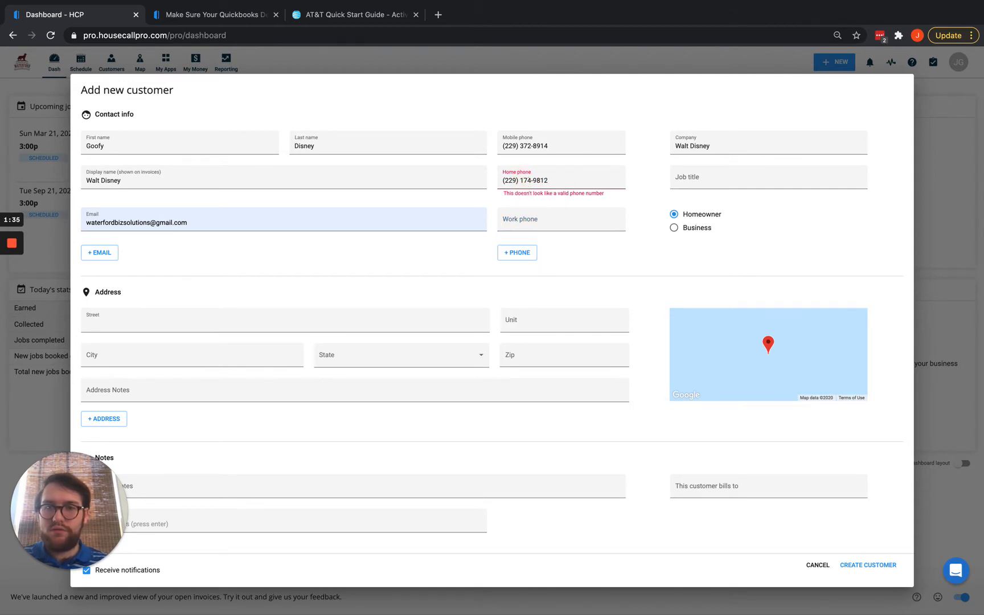
type("27-")
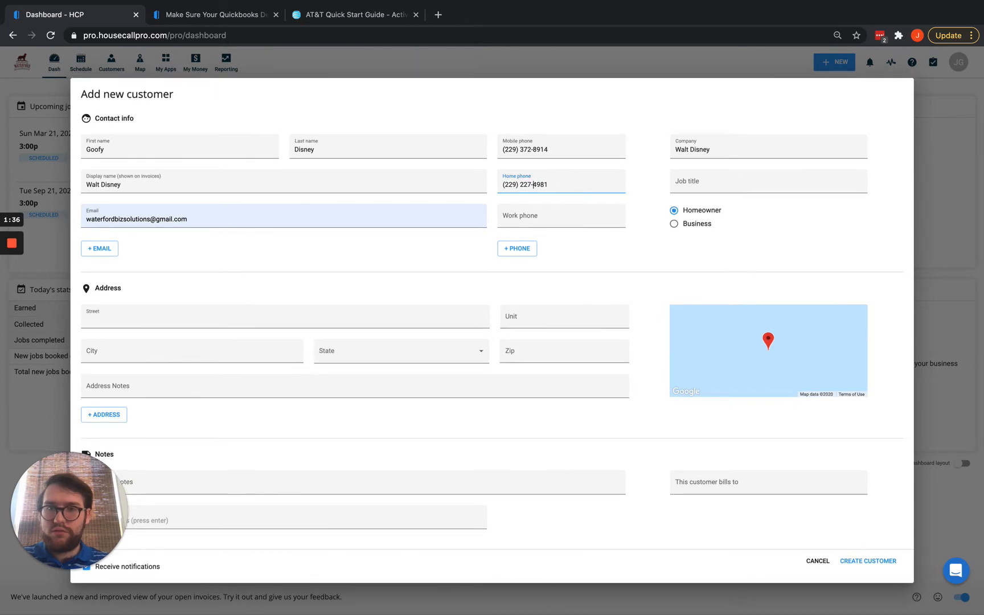
left_click(559, 216)
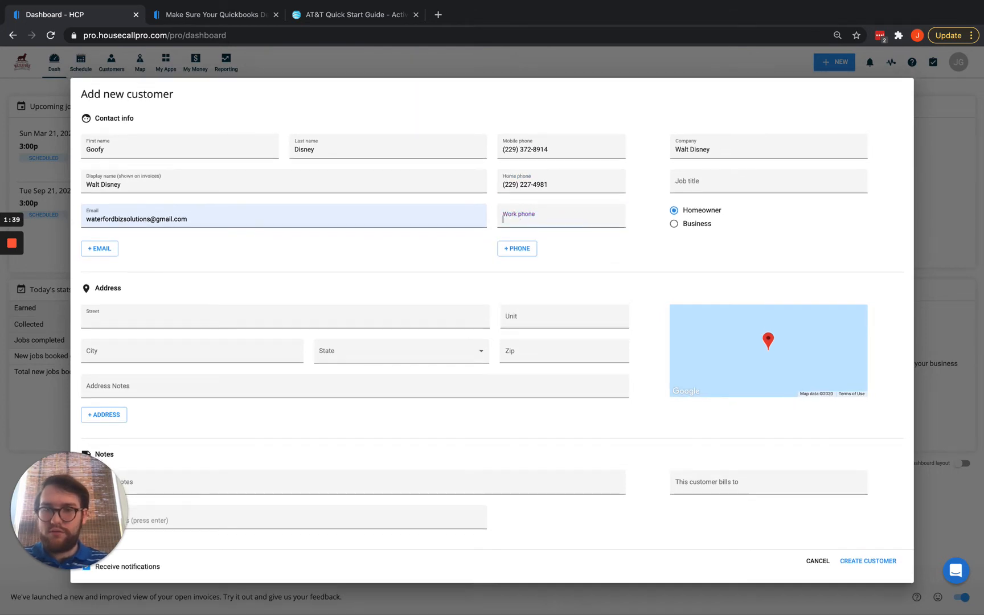
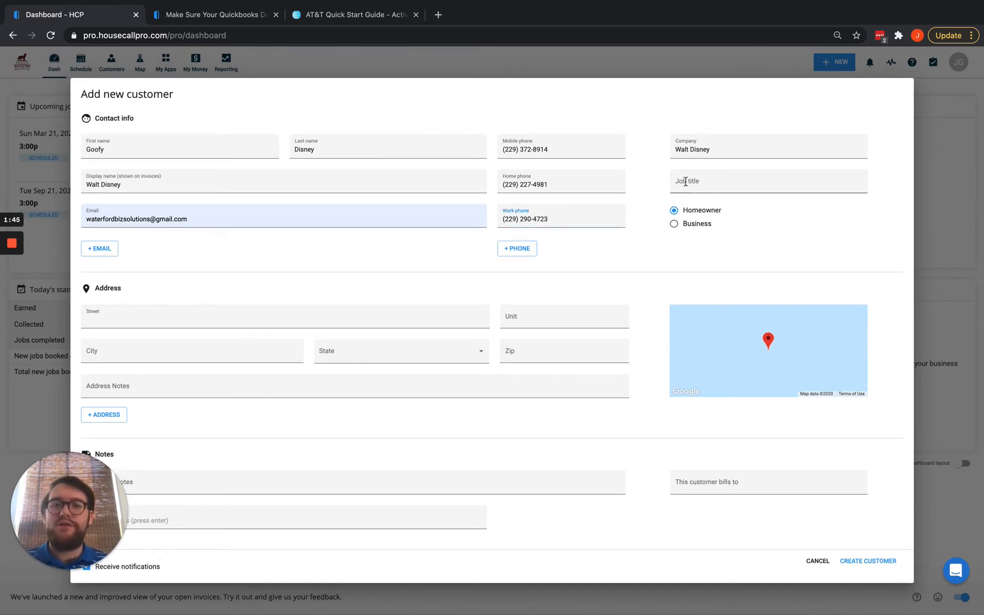
Choose the customer's street address from the Google suggestion so city, state and zip auto-fill.
left_click(205, 316)
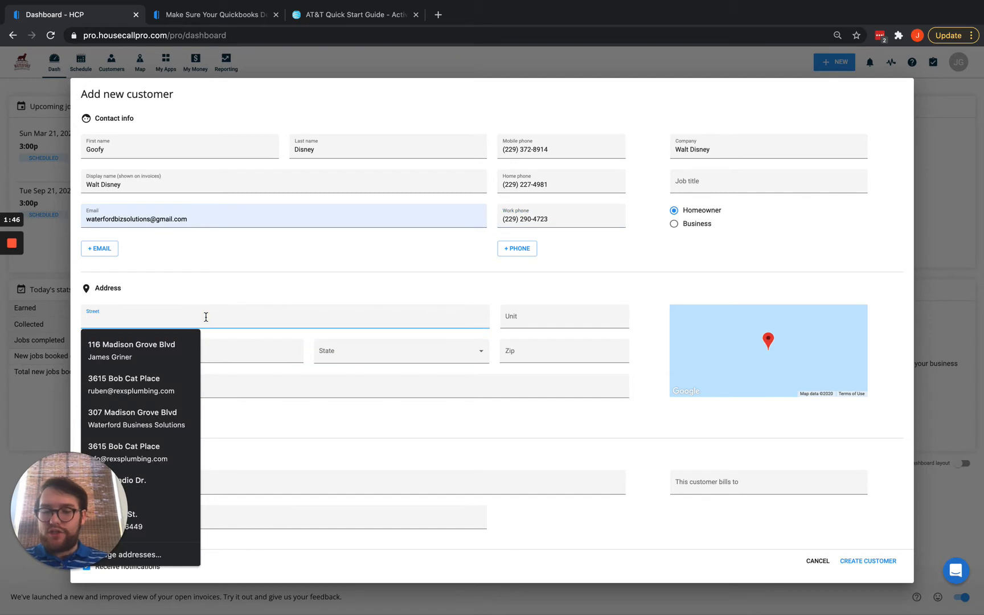
type("12")
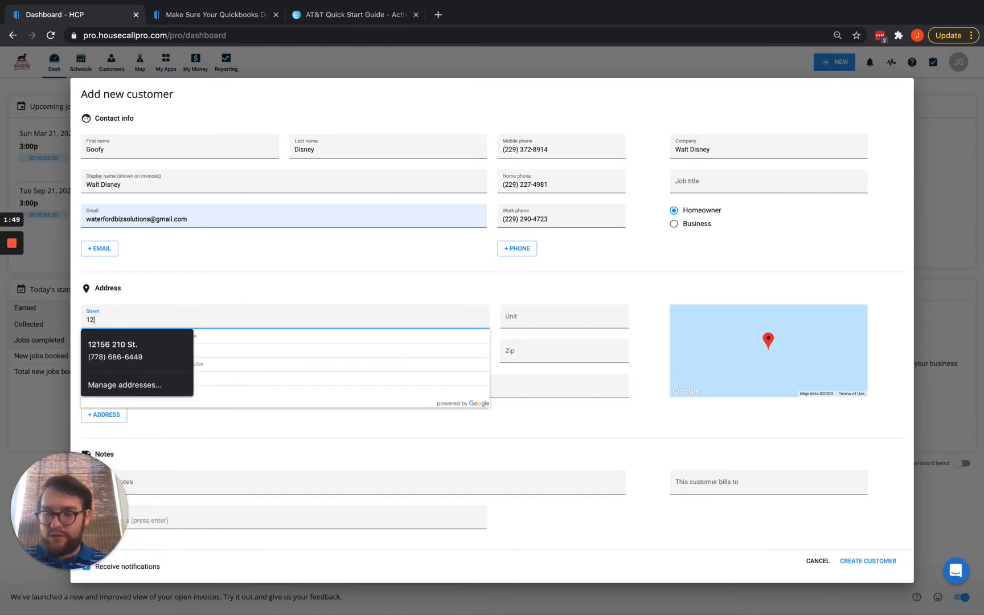
type("3")
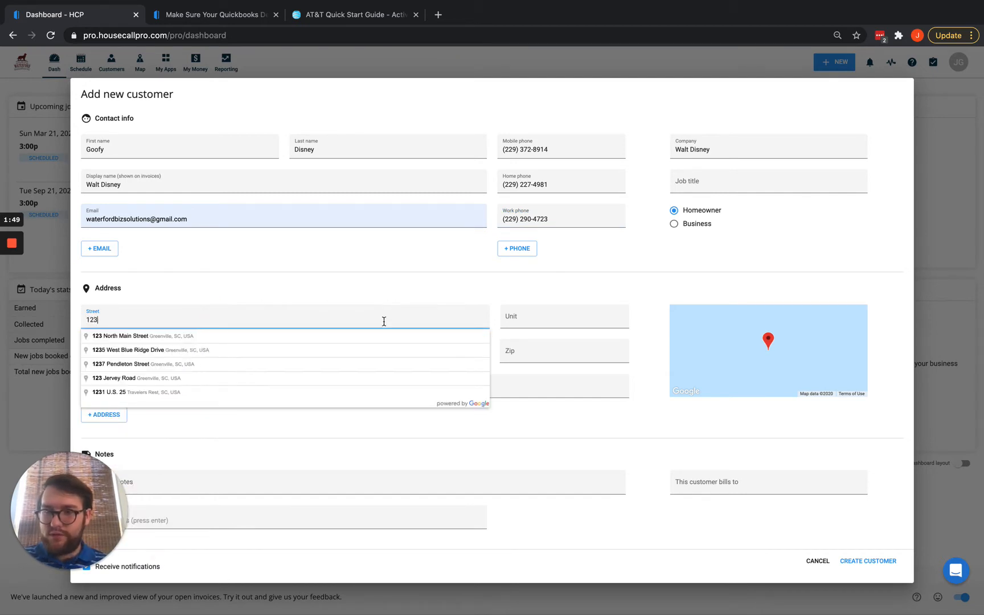
left_click(252, 336)
left_click(305, 281)
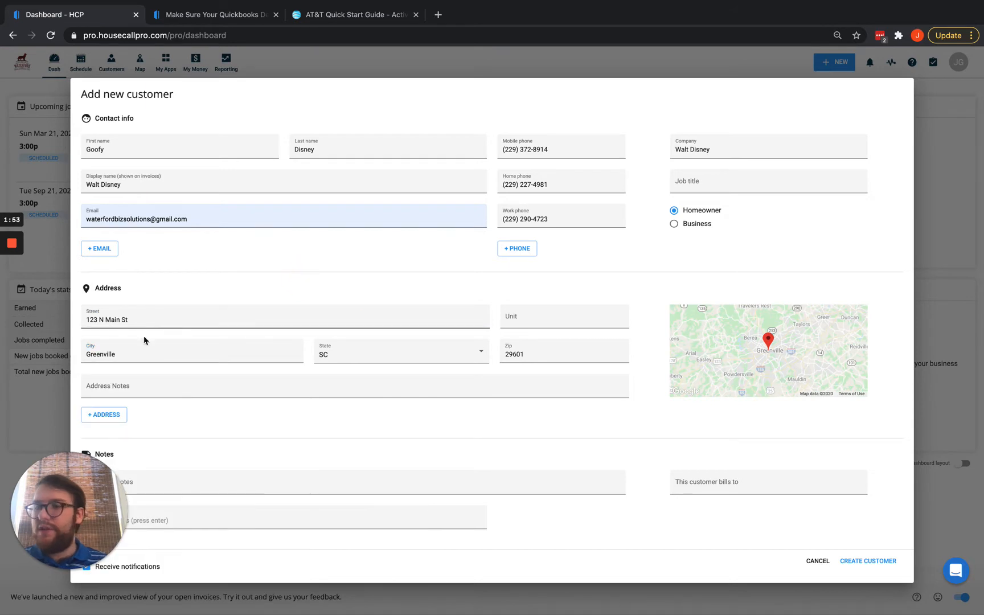
left_click(141, 391)
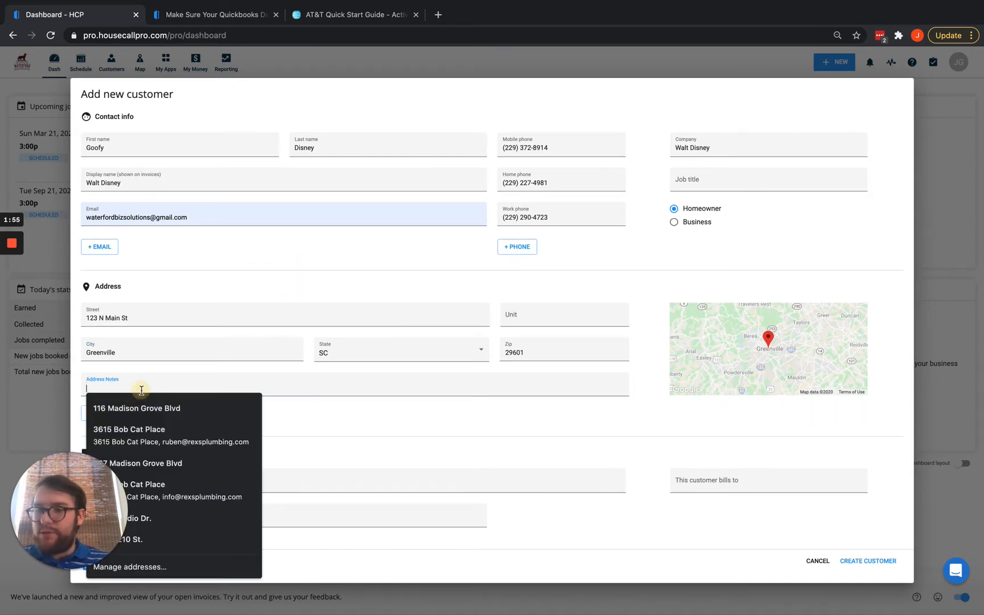
left_click(384, 419)
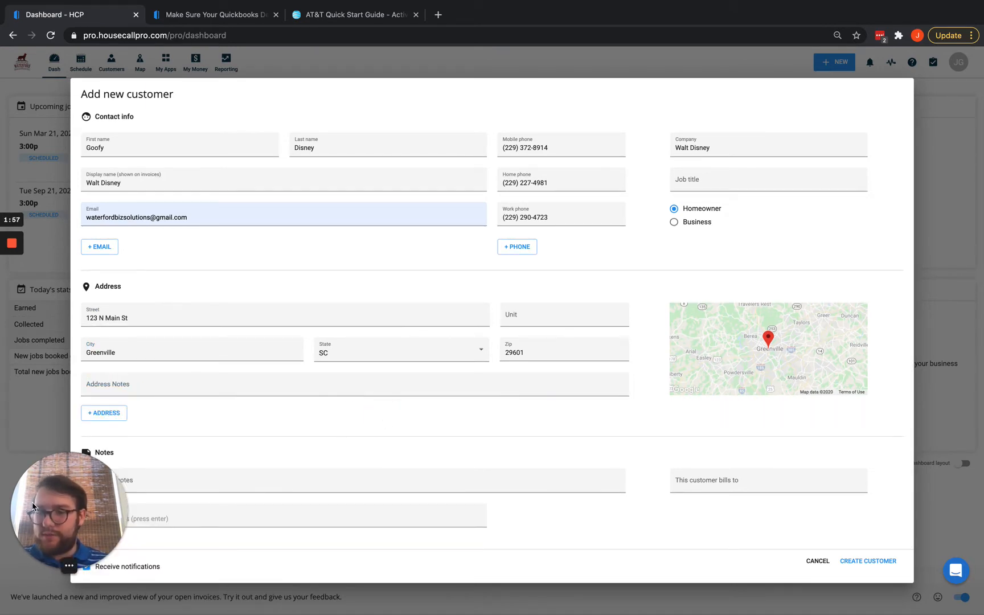
left_click(172, 482)
left_click_drag(67, 534, 41, 316)
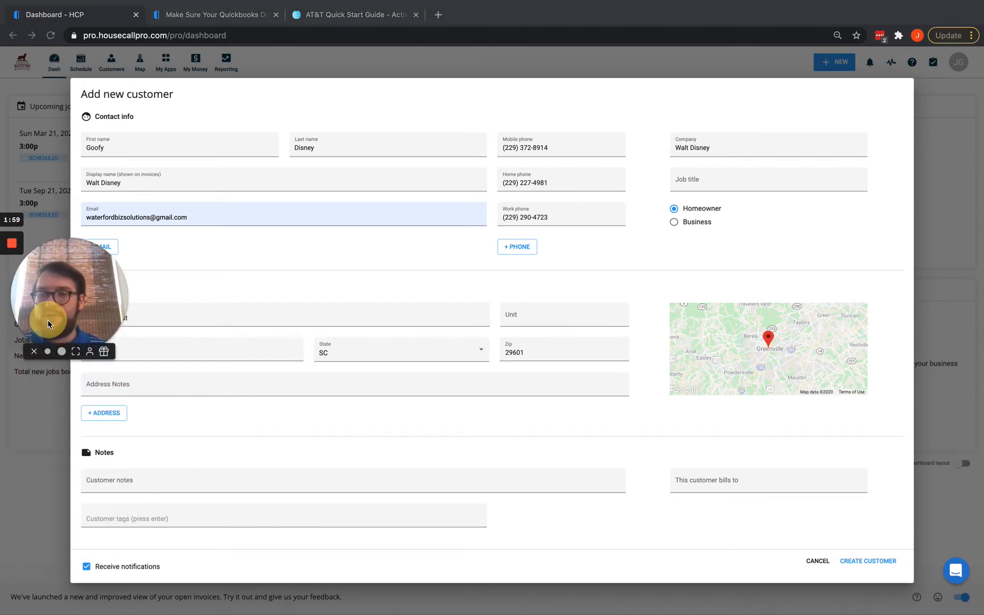
Add the note 'Fun guy to be around a little goofy but a great customer' and a New tag.
left_click(123, 486)
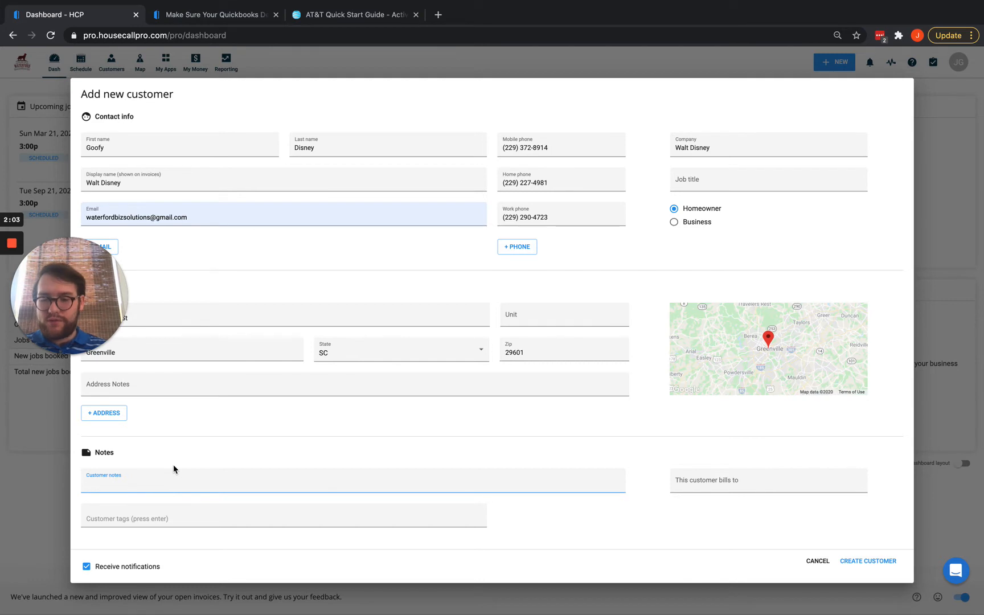
type("Fun g")
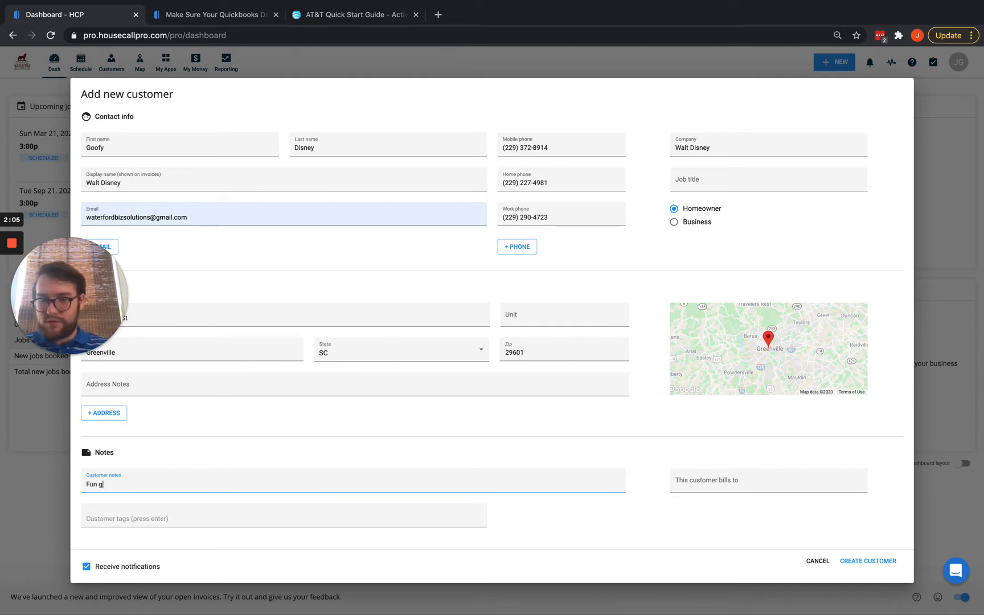
type("uy to be arou")
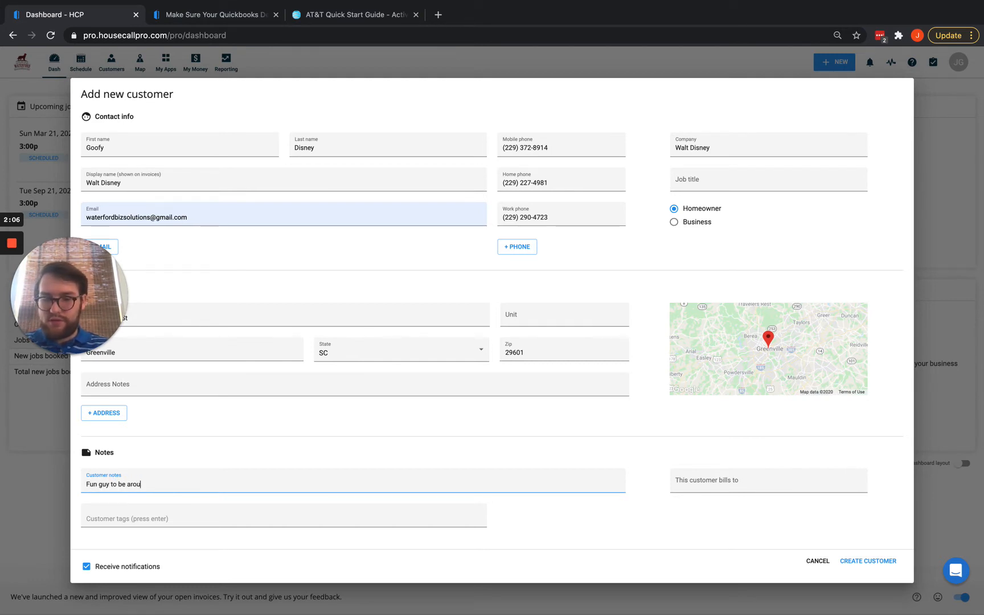
type("nd a little")
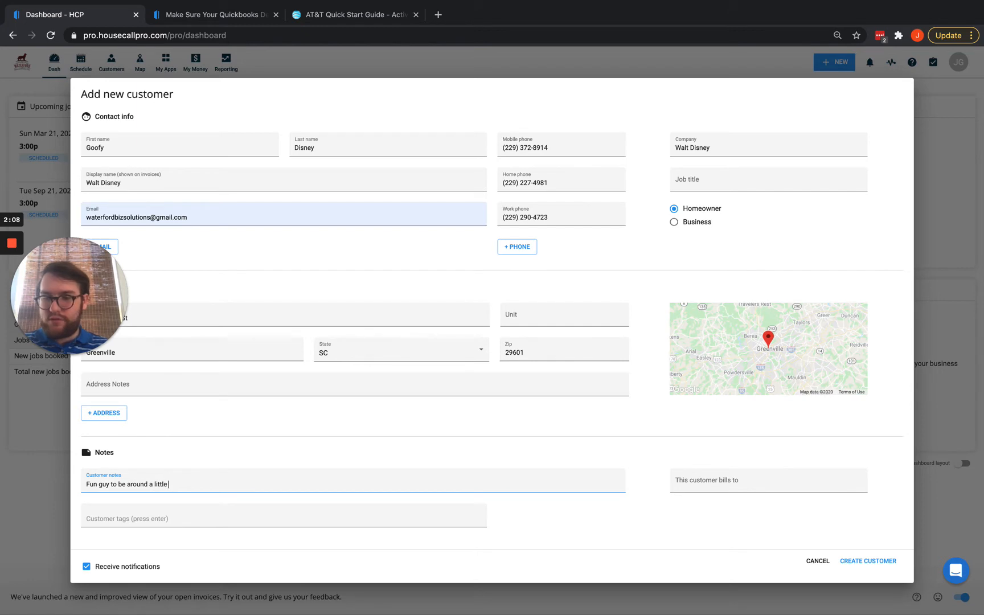
type(" goof")
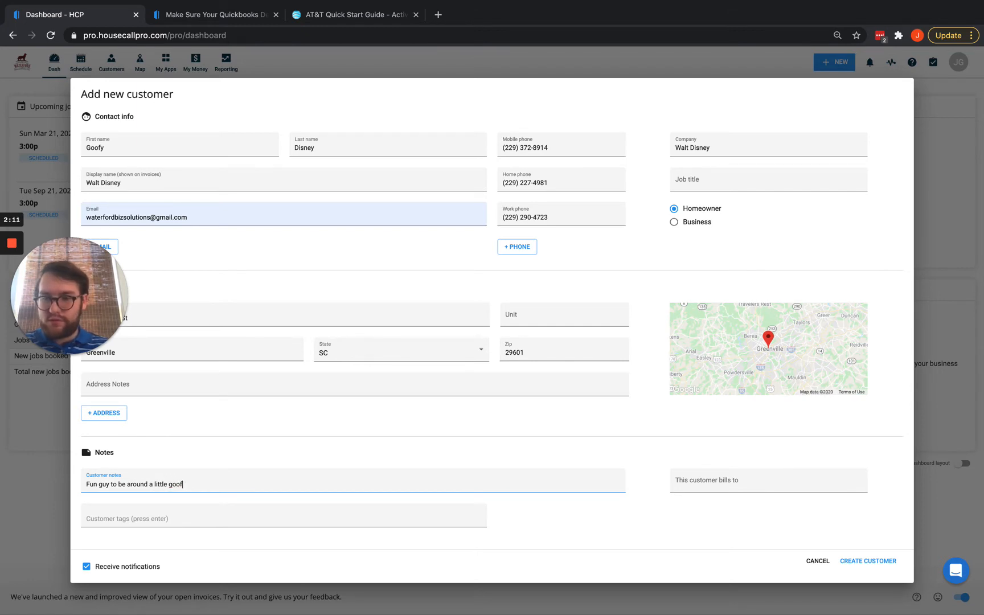
type("y but a great customer")
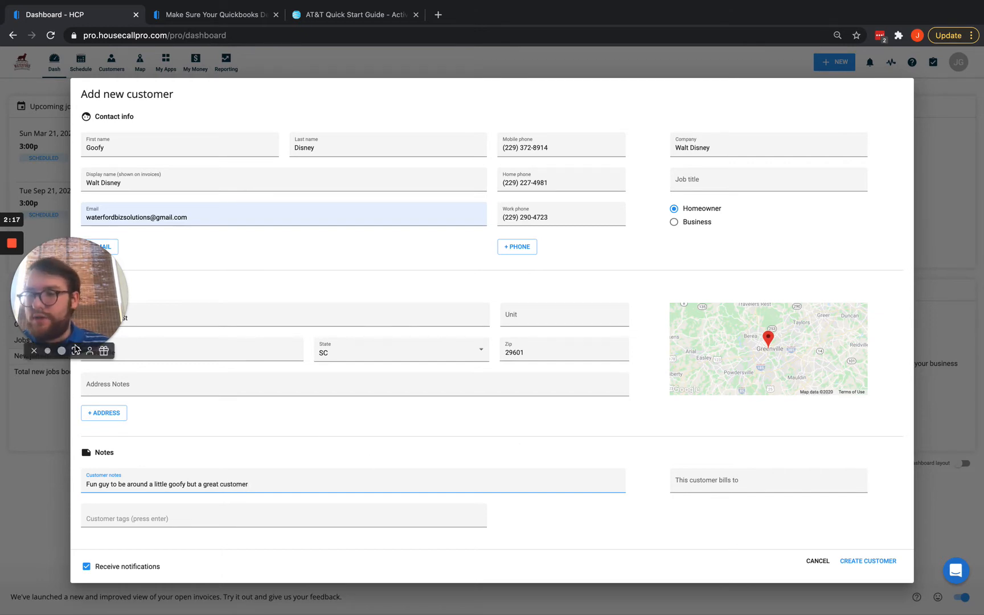
left_click(97, 517)
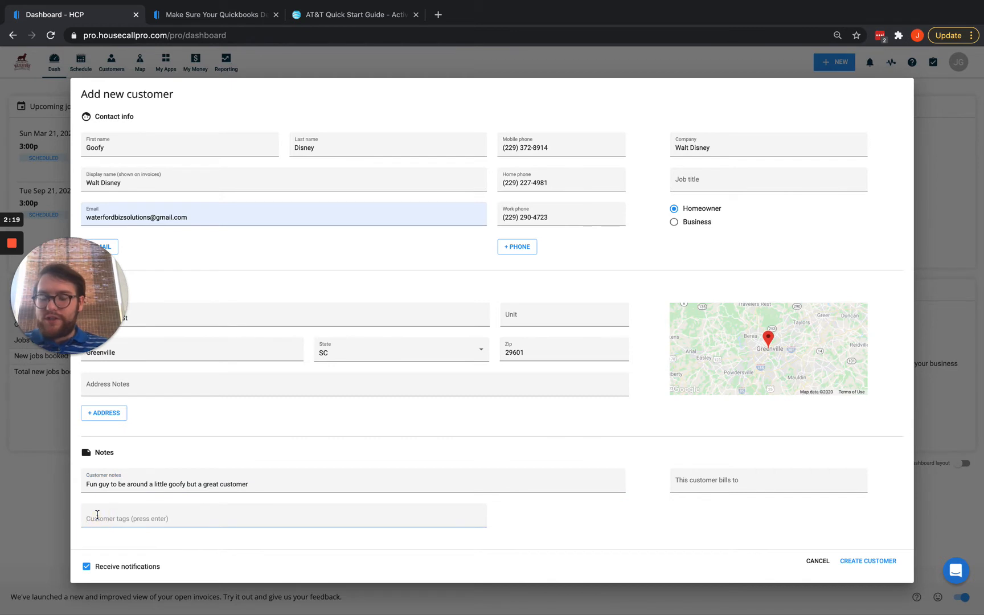
type("New")
key("Return")
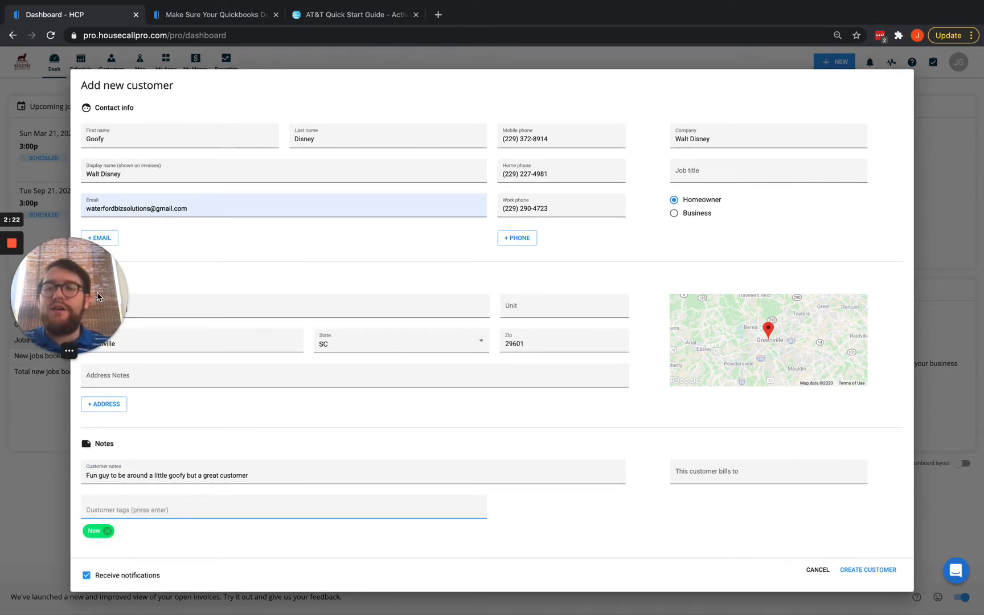
left_click_drag(81, 294, 32, 444)
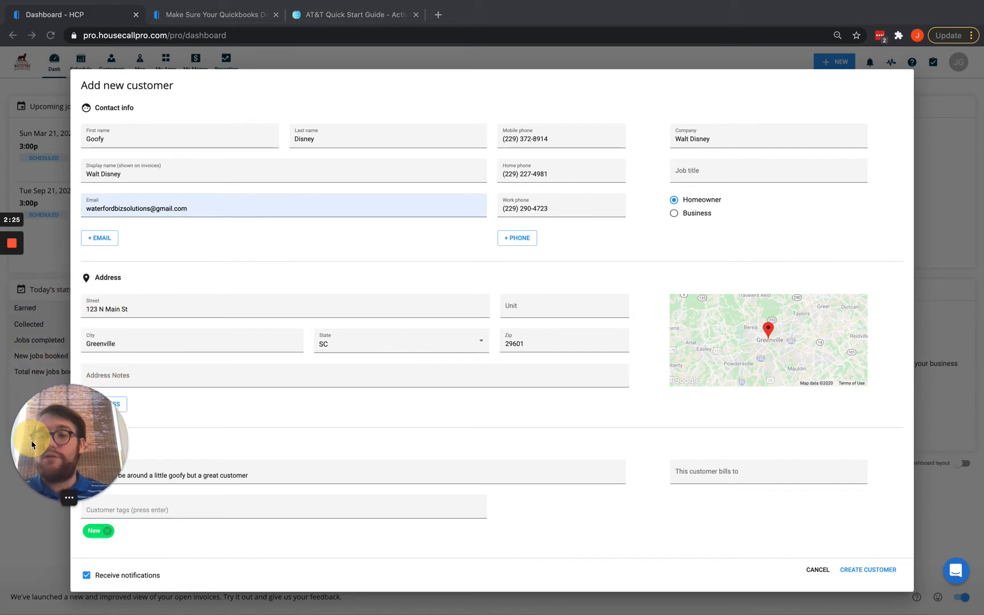
Check the name, display name, company and phone fields, then mark the customer as Business.
left_click(136, 143)
left_click(349, 140)
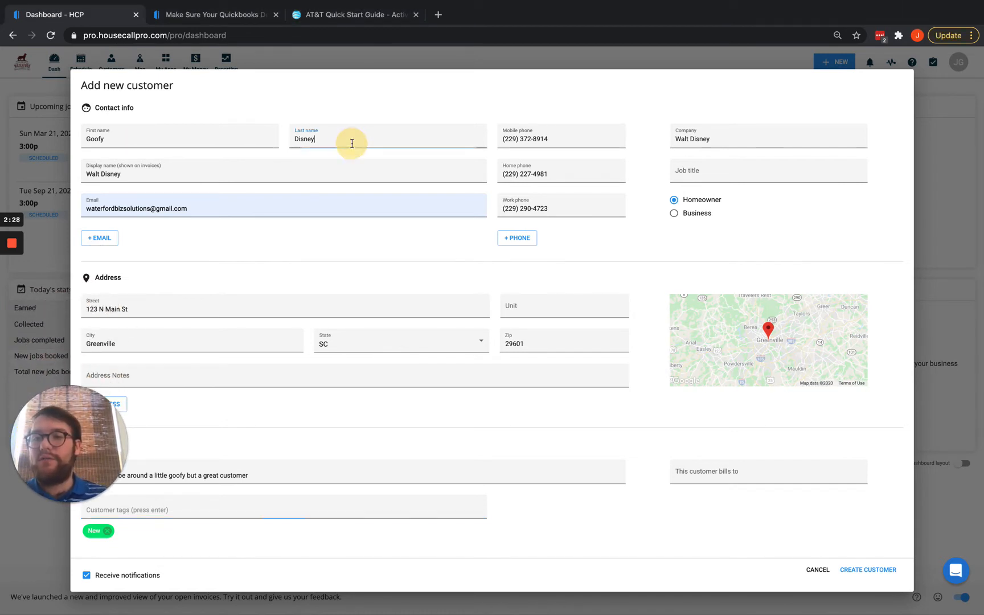
left_click(163, 177)
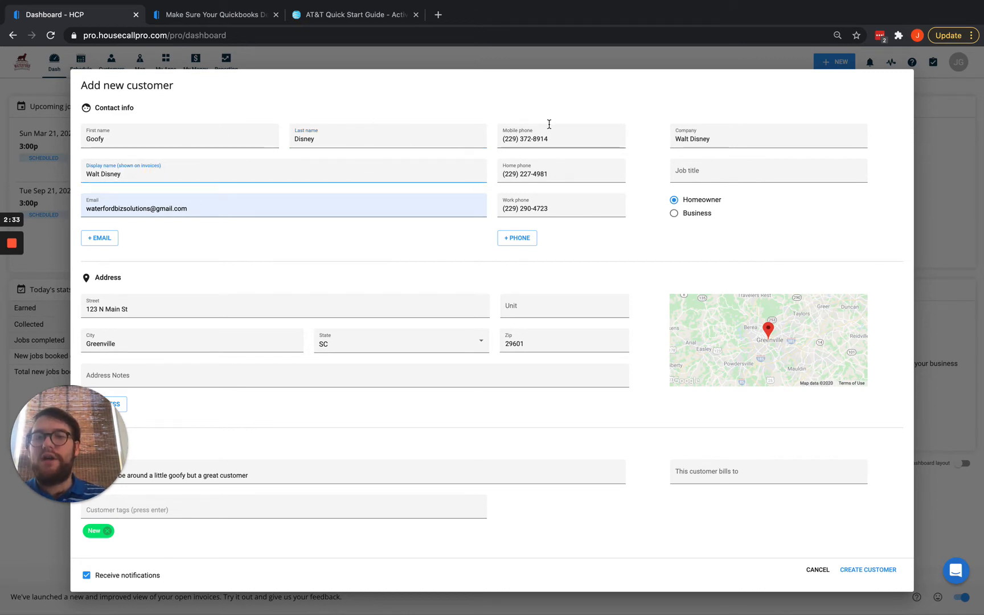
left_click(672, 139)
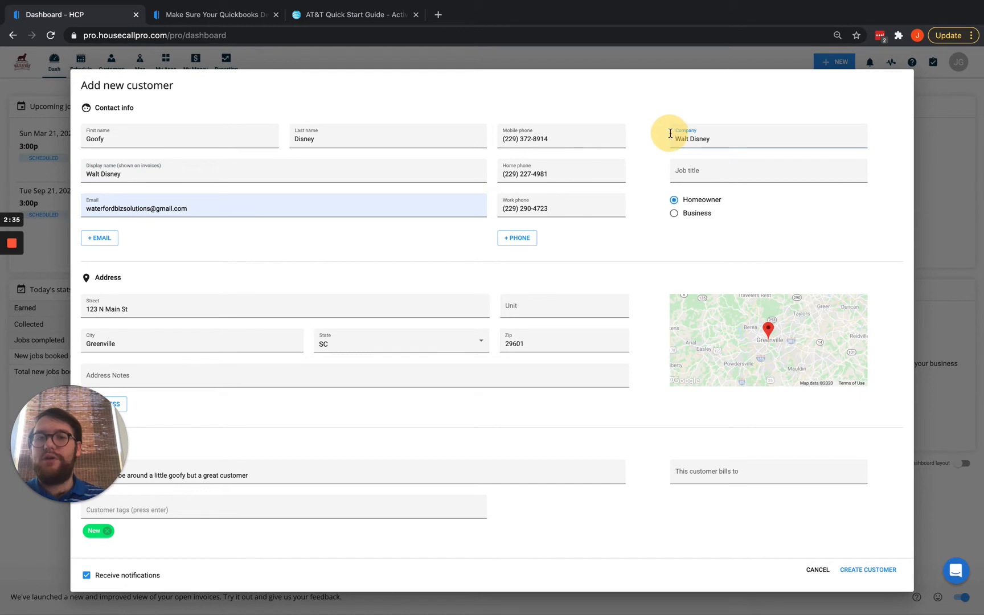
left_click_drag(674, 140, 732, 136)
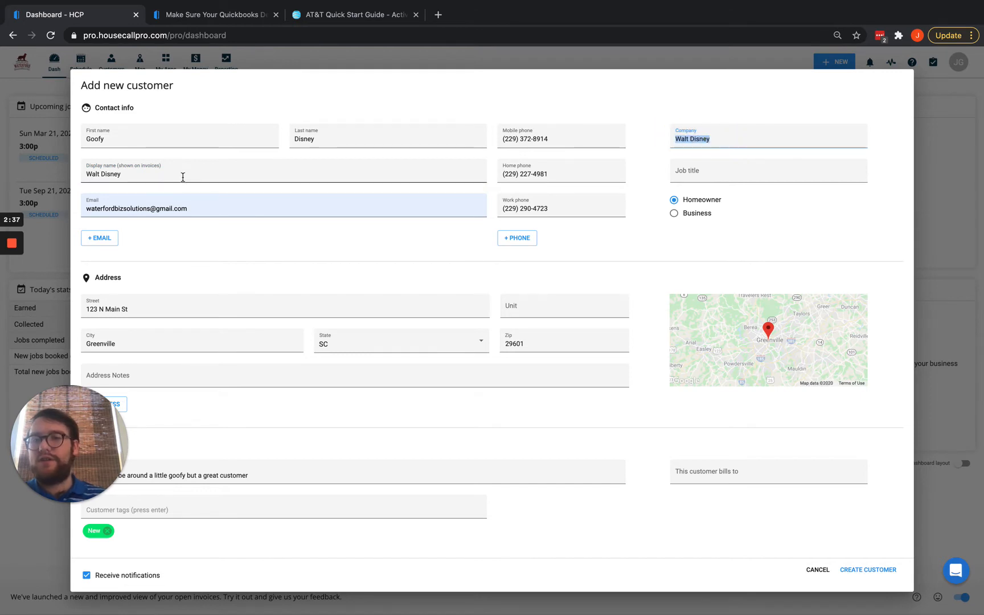
left_click_drag(182, 176, 67, 181)
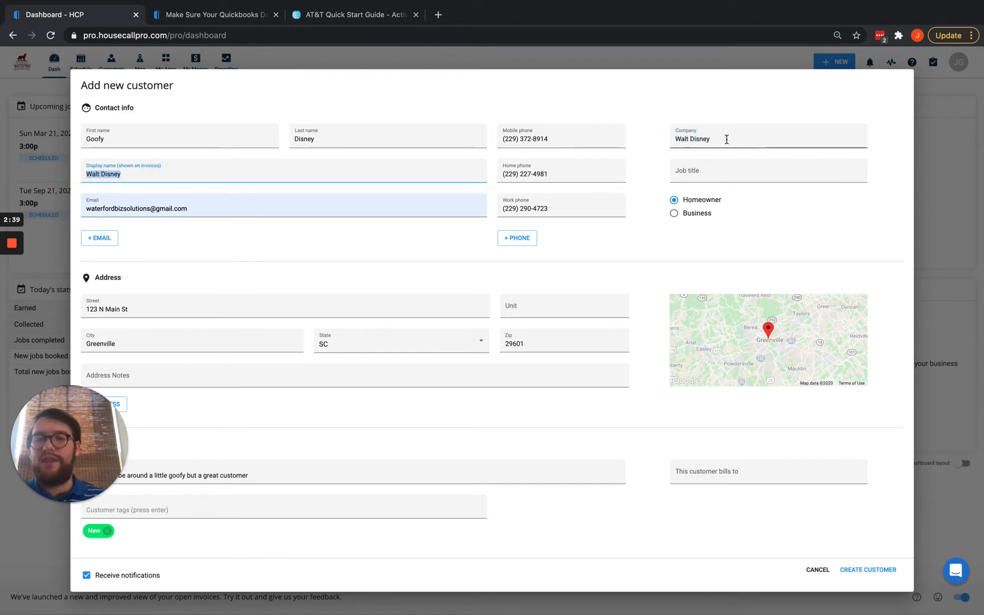
left_click_drag(725, 138, 663, 139)
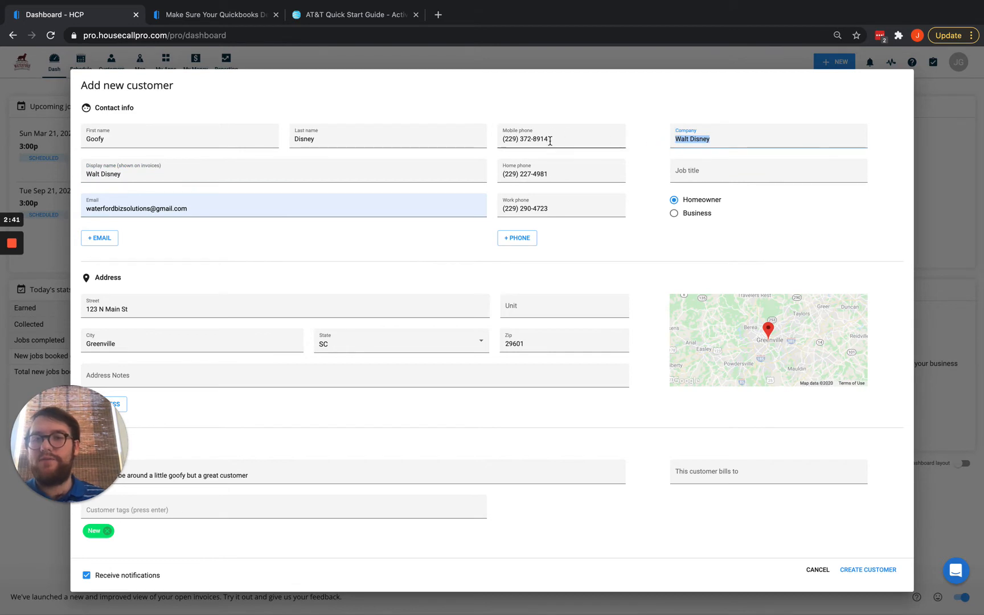
left_click_drag(560, 138, 494, 139)
left_click_drag(567, 177, 468, 176)
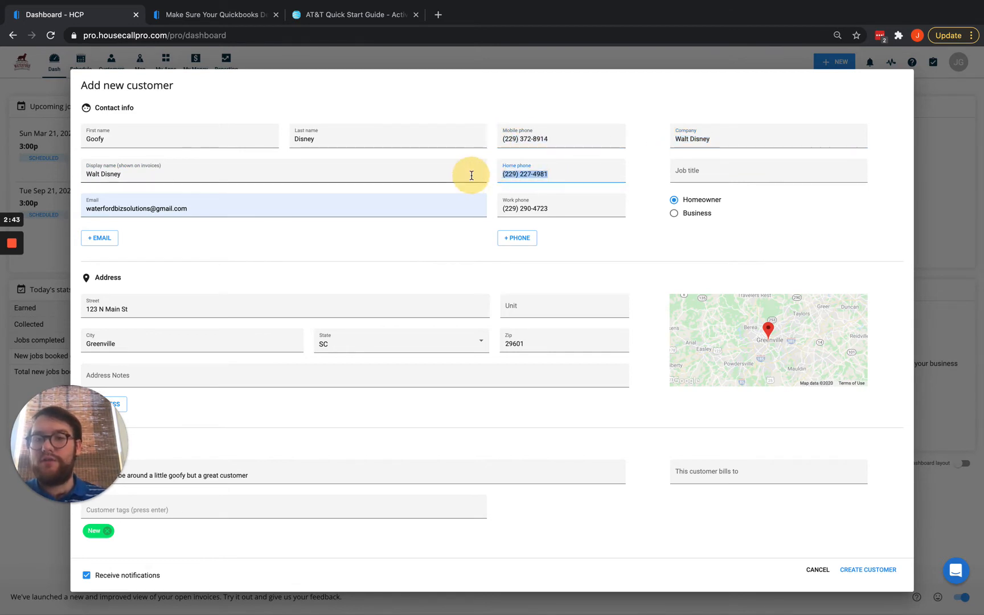
left_click_drag(560, 204, 500, 204)
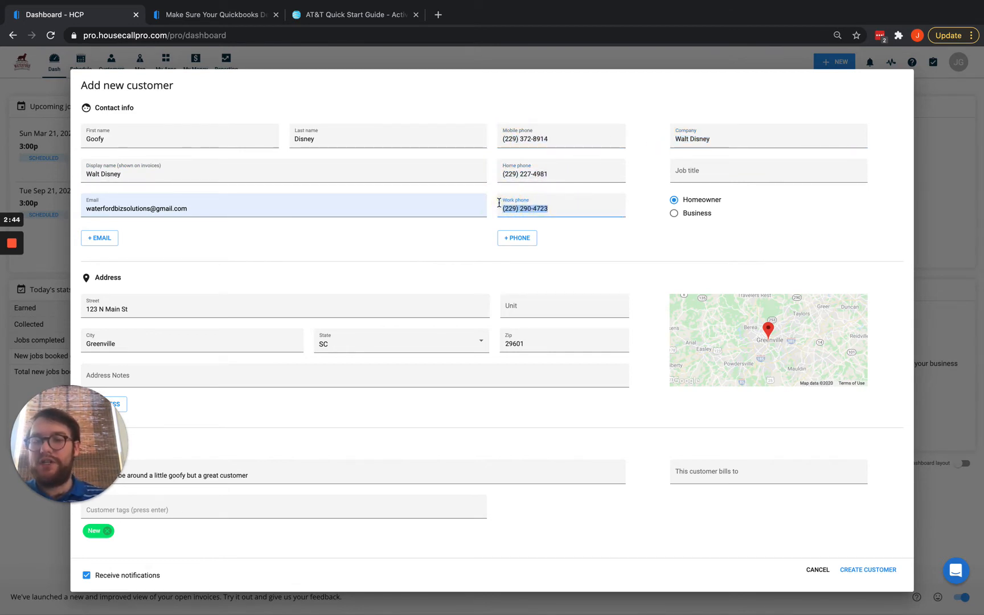
left_click(676, 176)
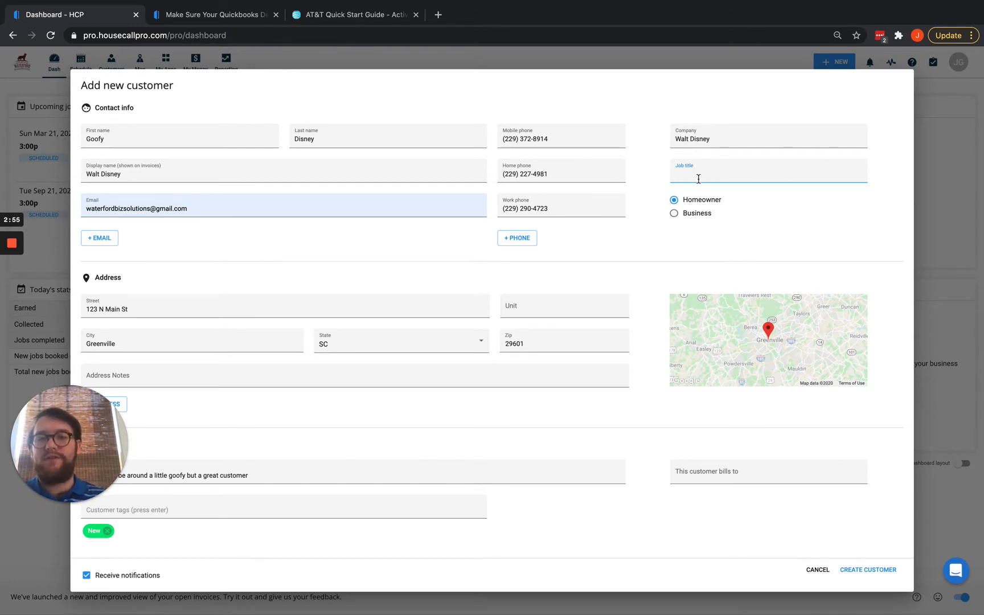
left_click(674, 214)
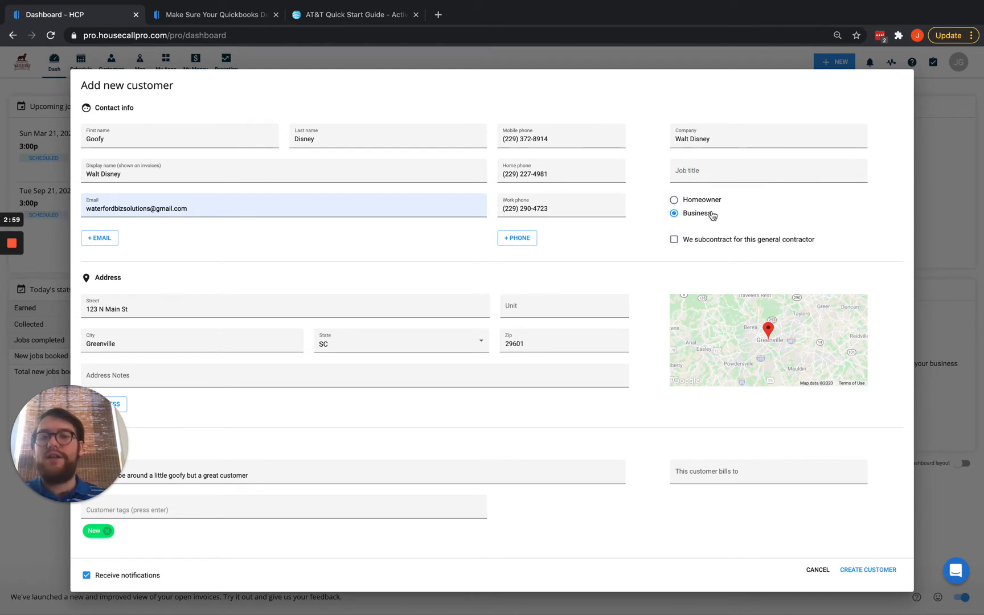
left_click(674, 239)
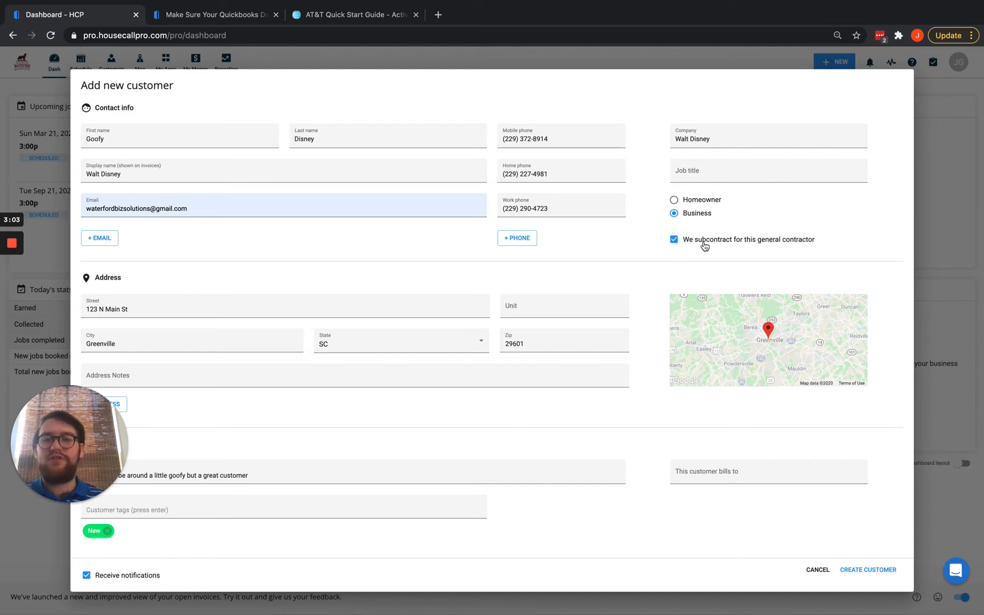
left_click(675, 241)
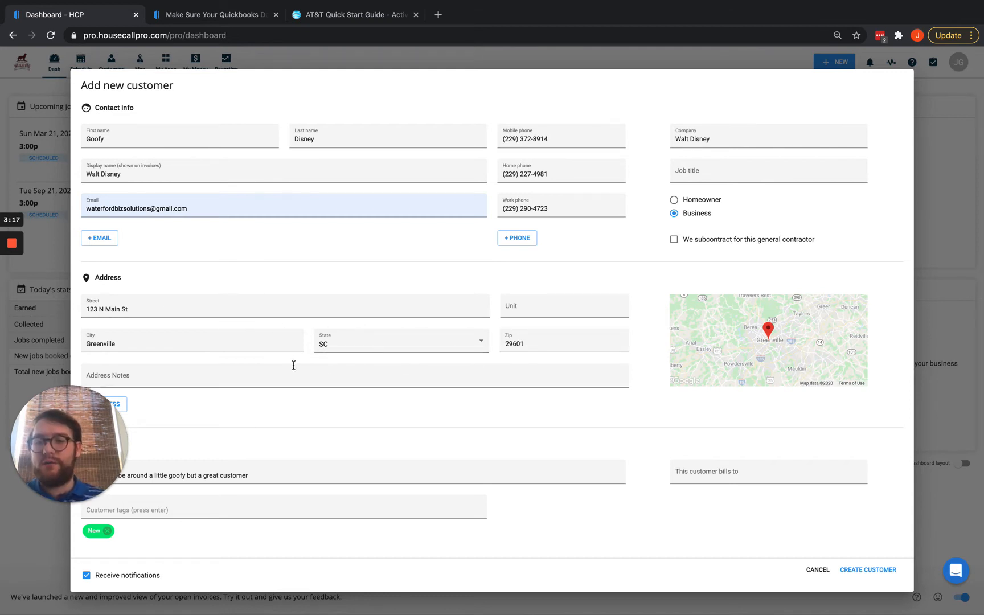
left_click(250, 376)
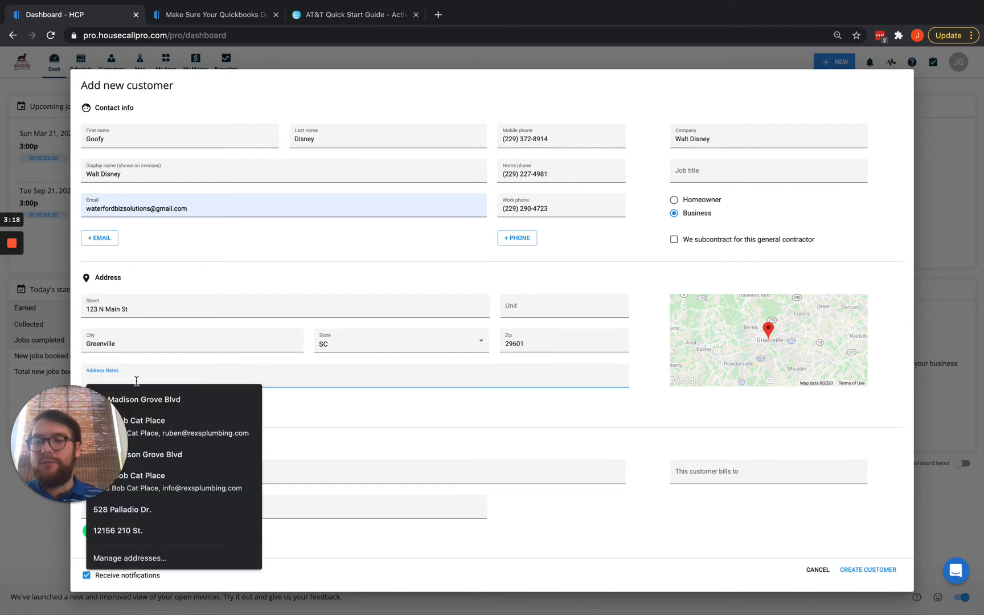
left_click(410, 403)
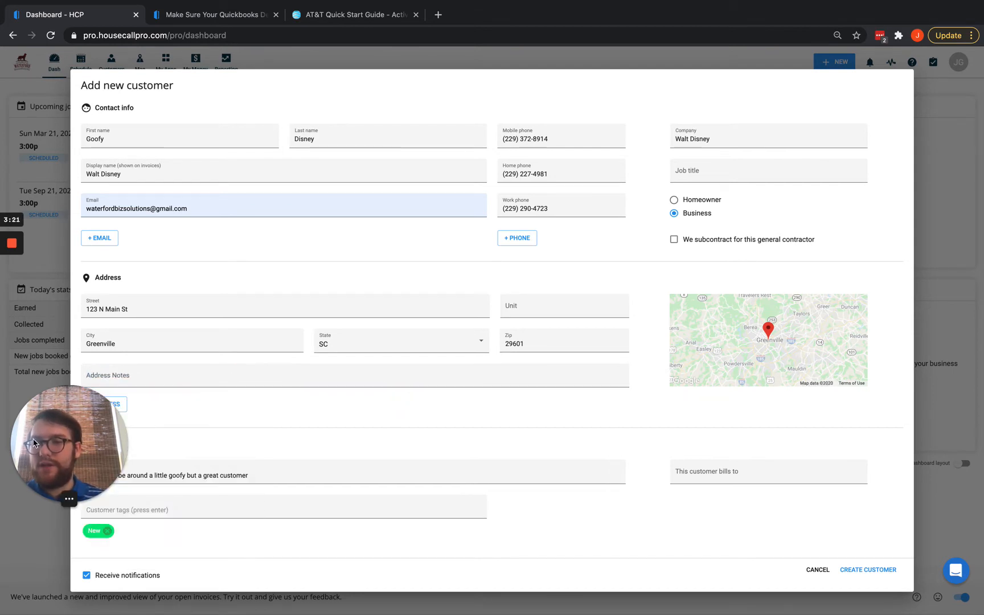
left_click_drag(35, 443, 55, 479)
left_click(107, 405)
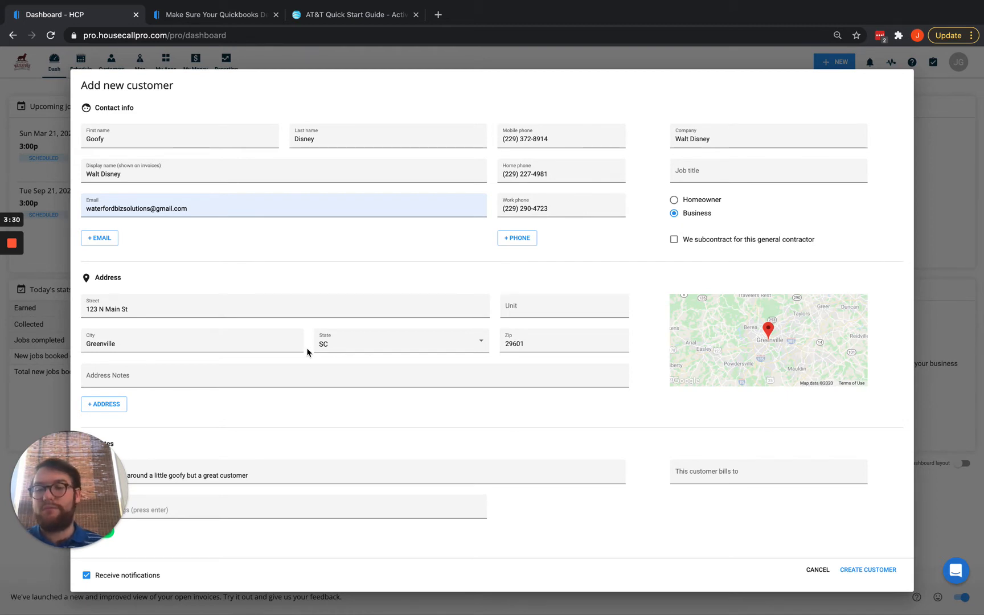
left_click_drag(90, 479, 94, 252)
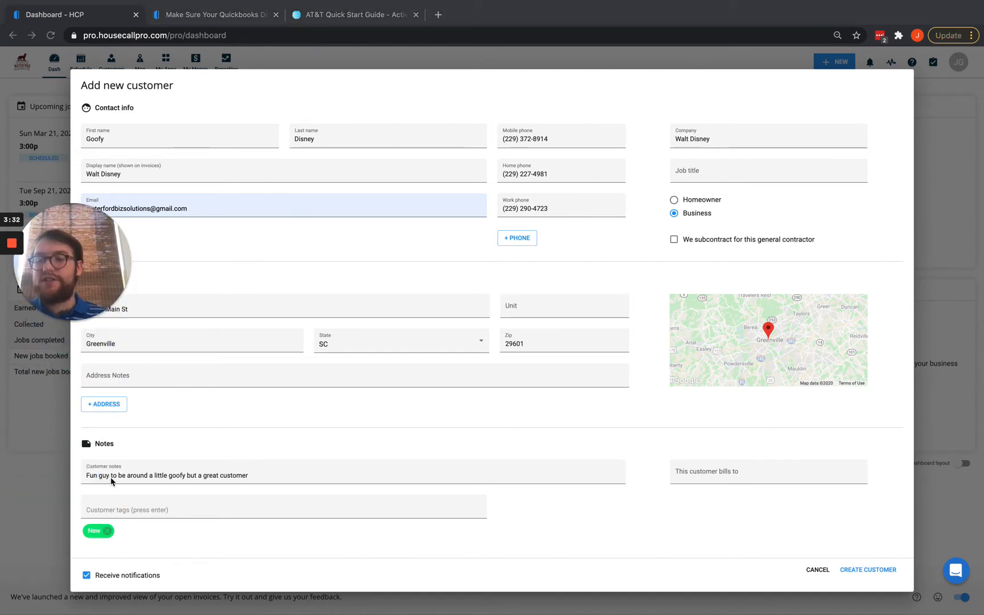
left_click_drag(87, 477, 262, 476)
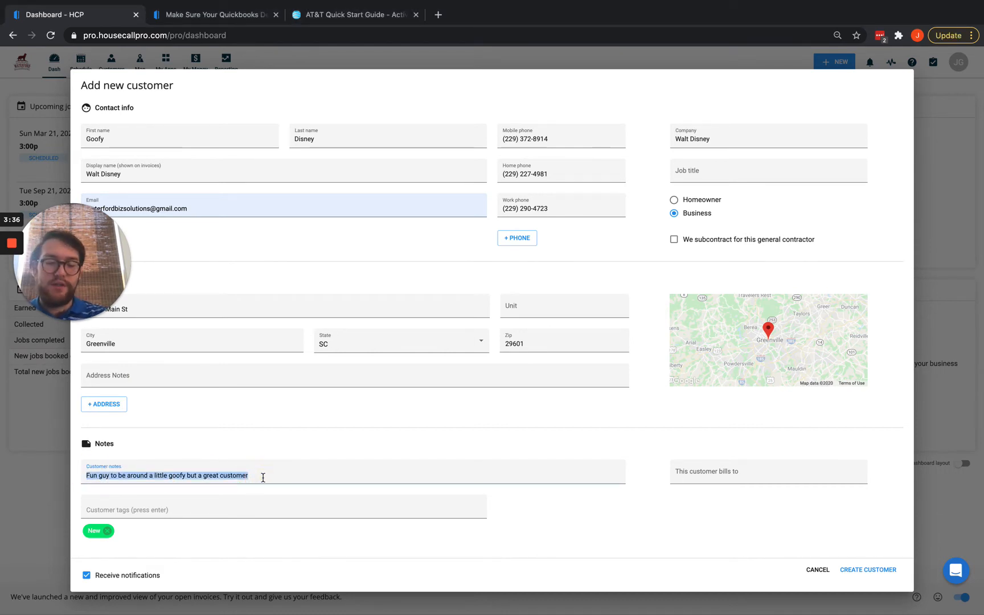
left_click(156, 512)
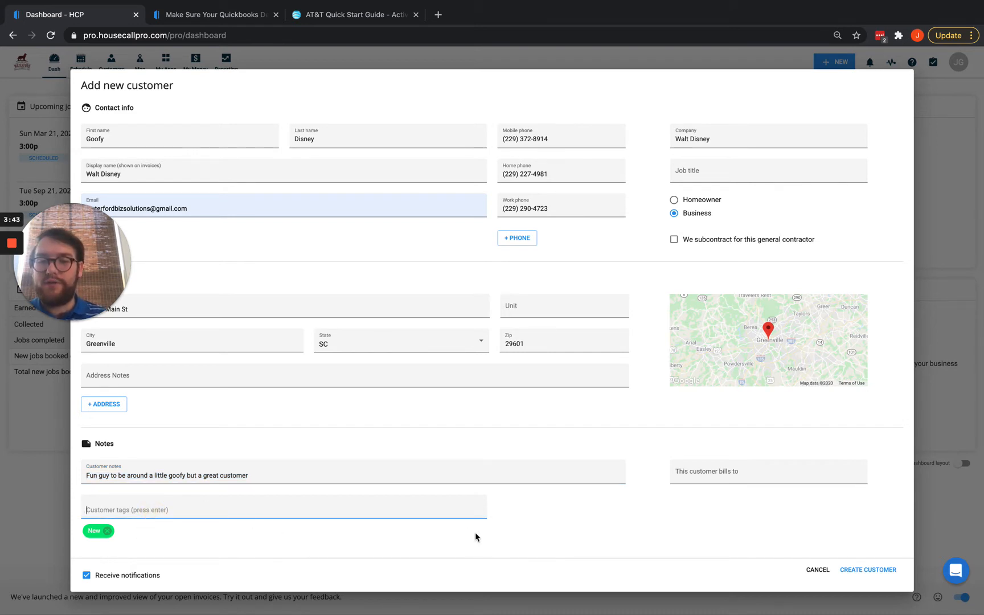
Search the bills-to field for the paying customer and select the matching existing record.
left_click(712, 473)
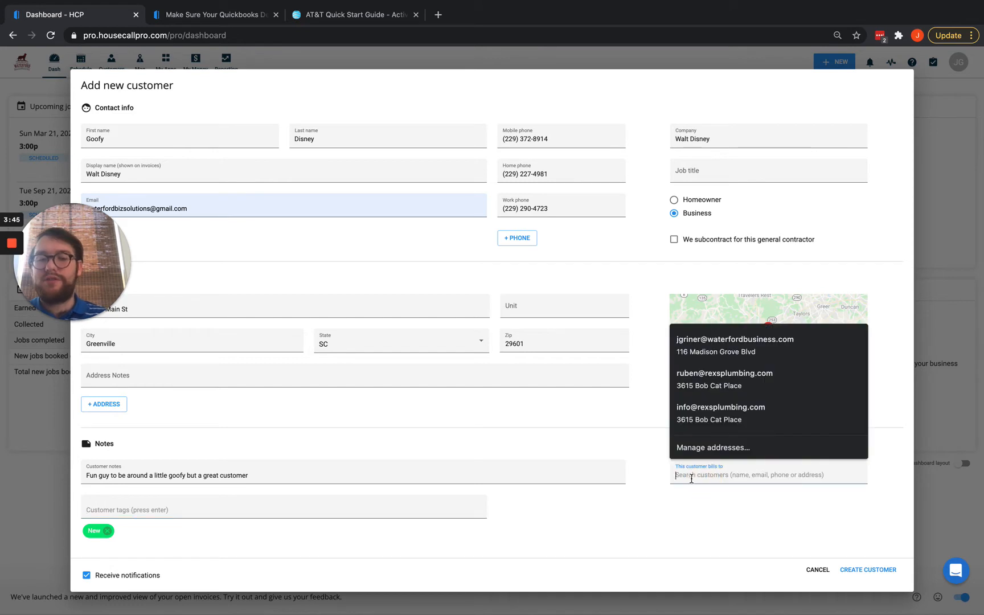
type("mick")
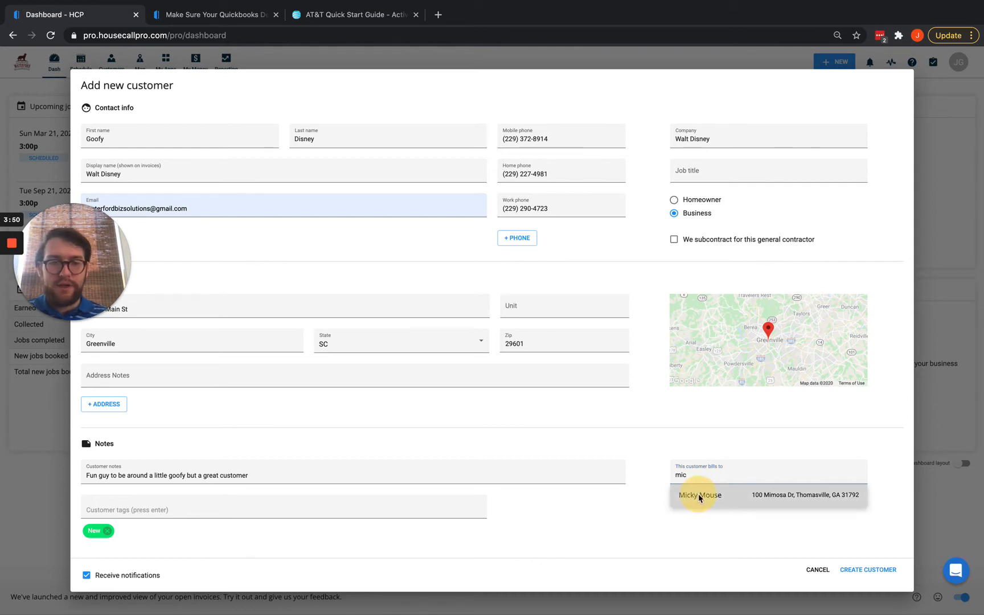
left_click(695, 496)
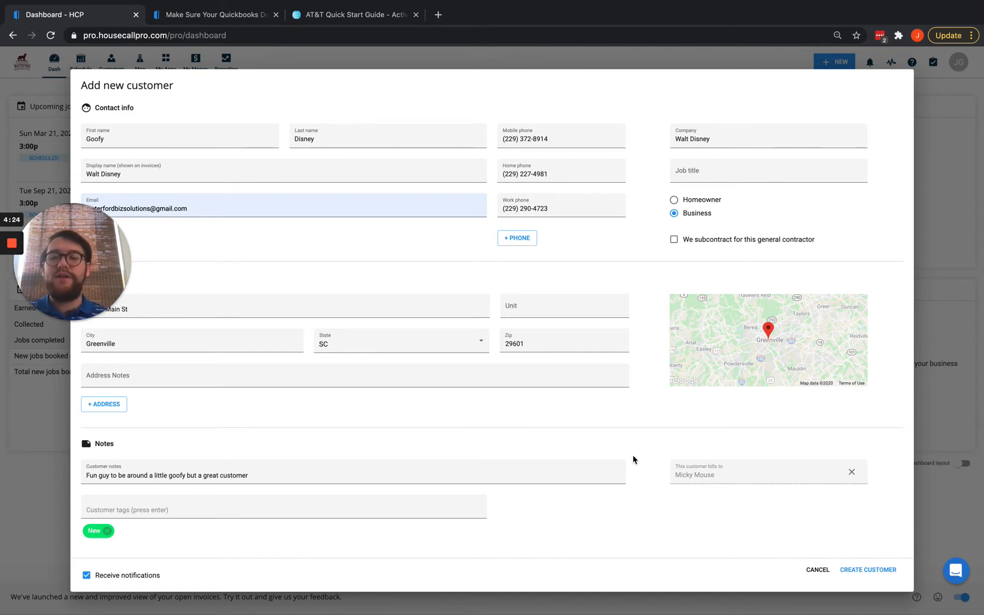
Dismiss the sub-customer error, re-pick the bills-to customer, and create the customer record.
left_click(854, 567)
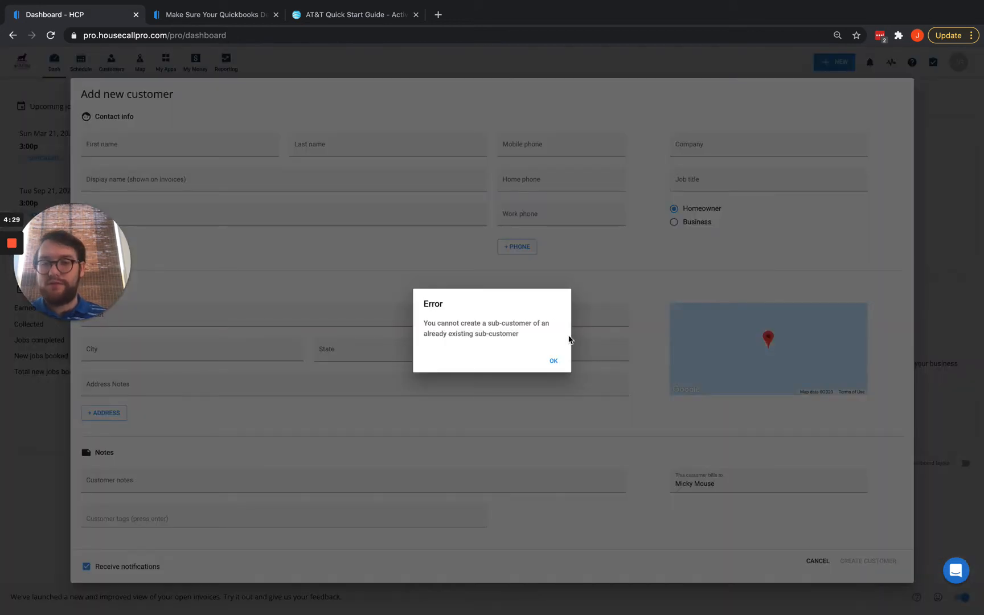
left_click(542, 366)
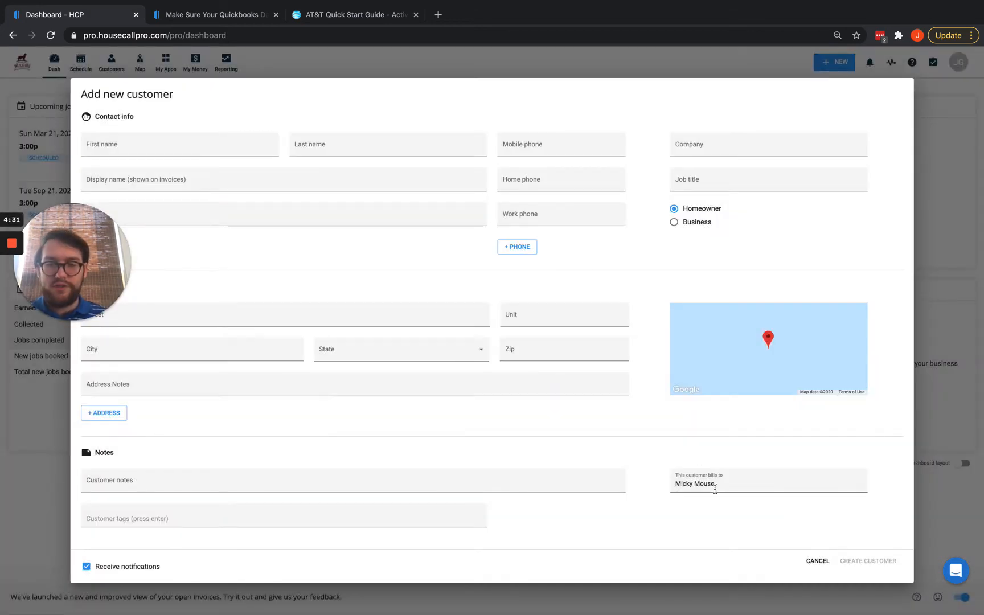
left_click(735, 485)
left_click_drag(735, 485, 648, 487)
key("BackSpace")
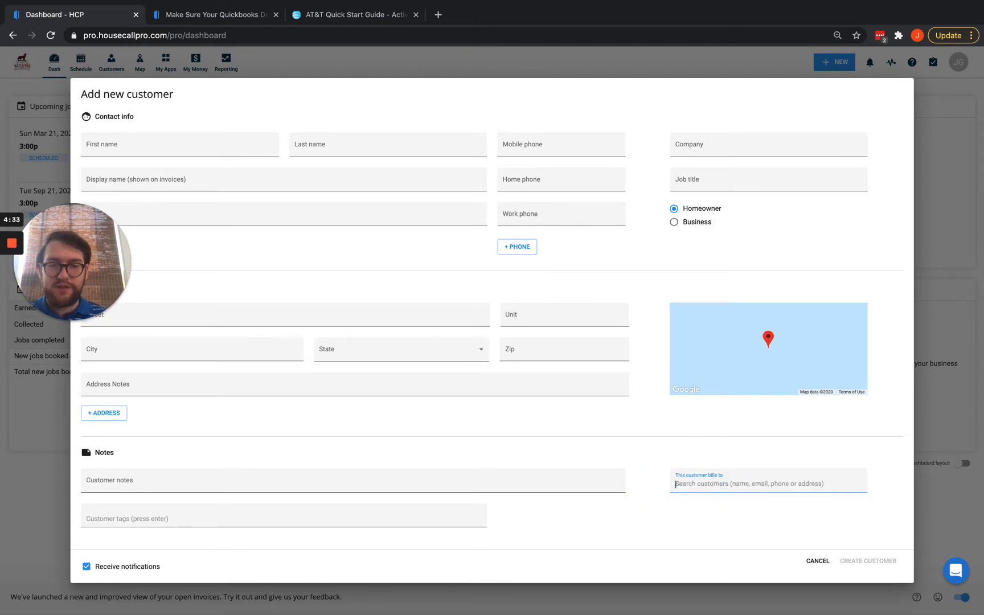
type("min")
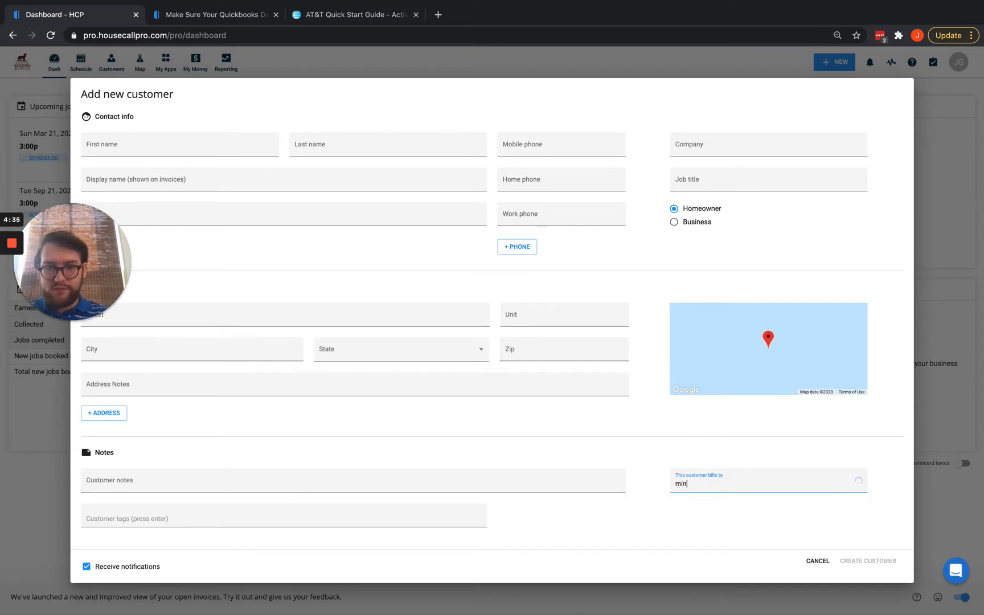
left_click(720, 503)
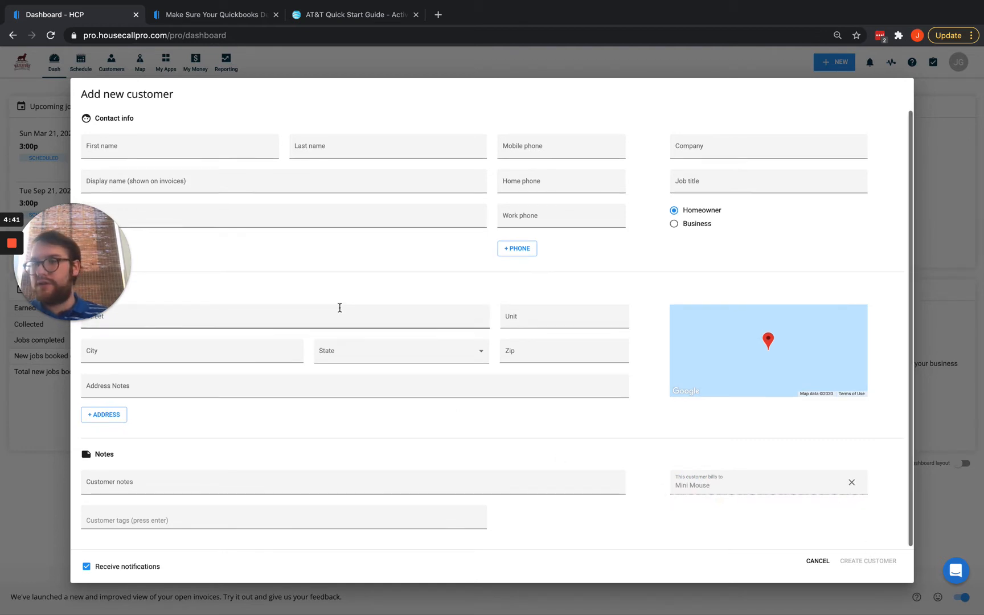
mouse_move(44, 246)
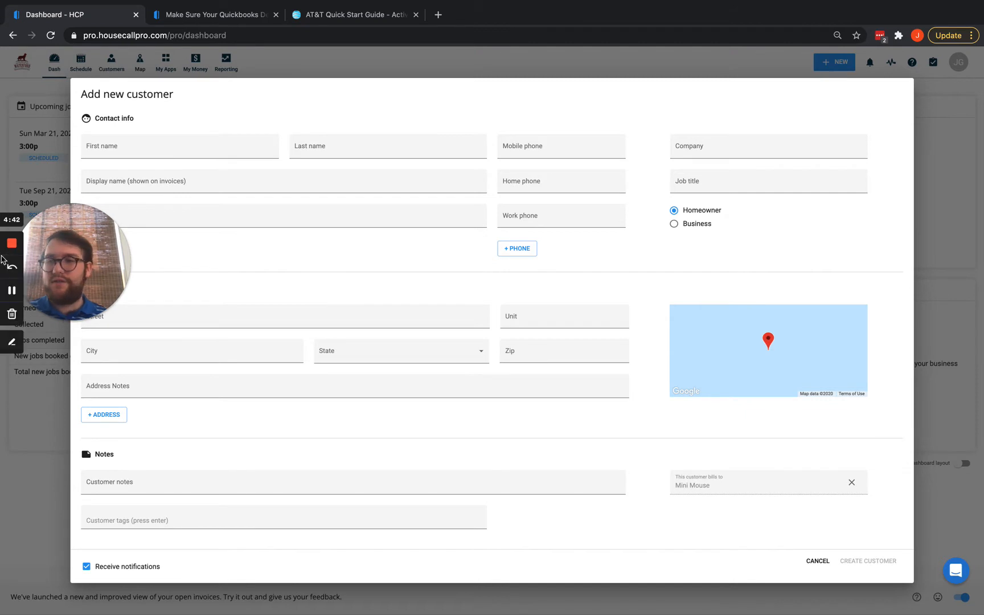
left_click(12, 295)
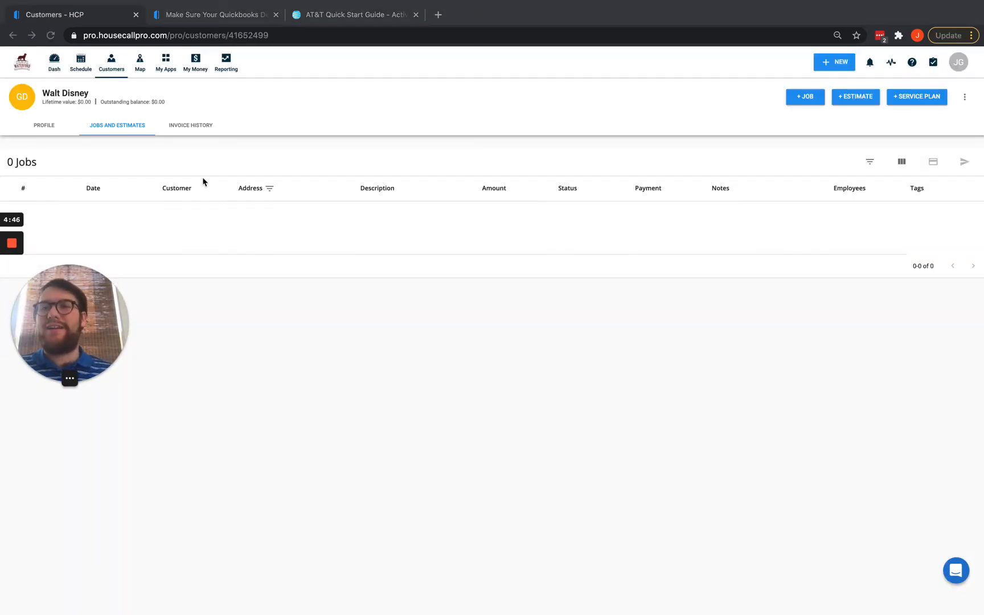
Look over the customer's Profile tab, then switch to the QuickBooks Online window.
left_click(36, 126)
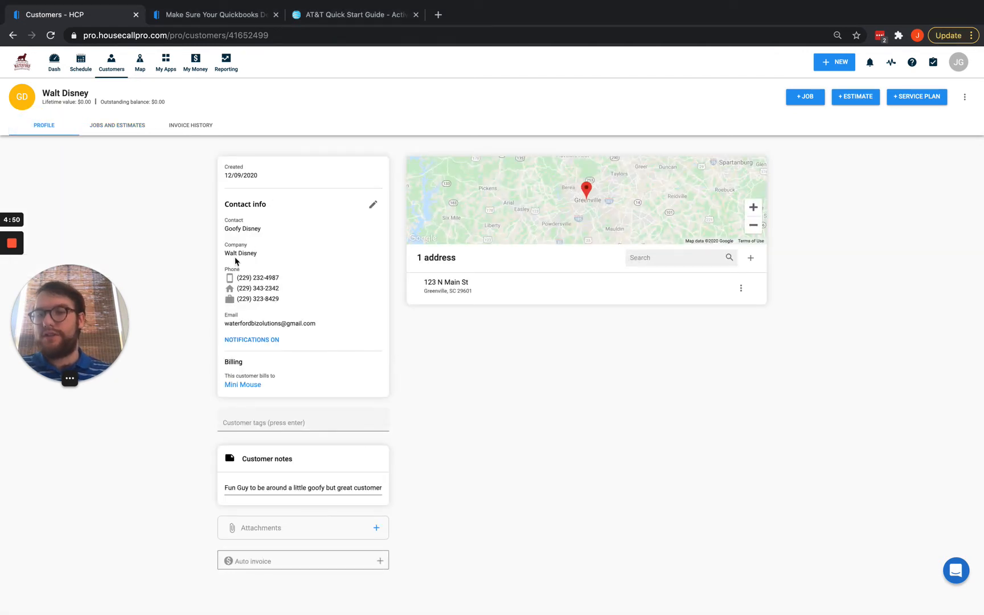
scroll(327, 408, "down", 1)
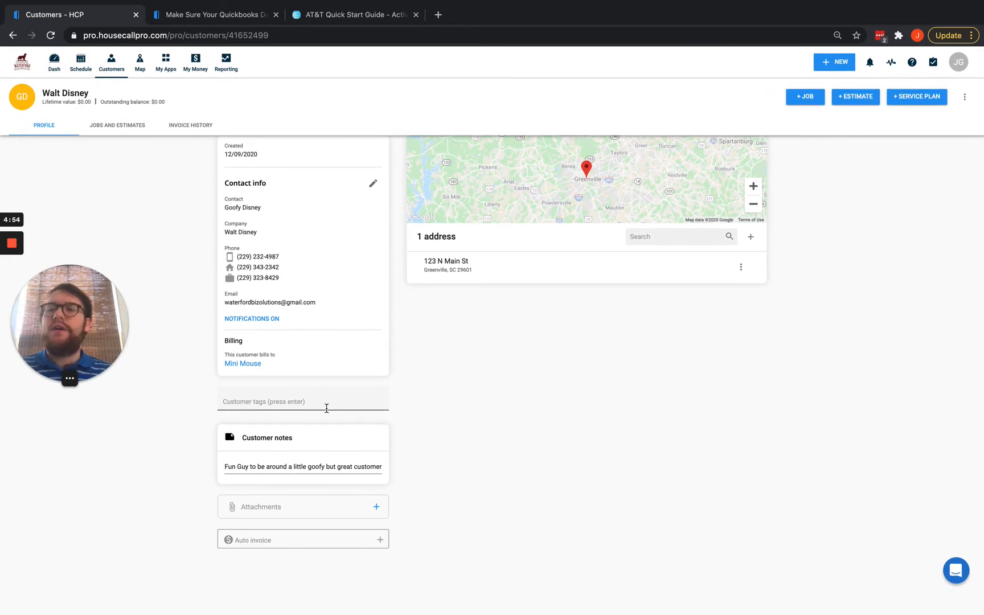
scroll(209, 319, "up", 1)
key("ctrl+Up")
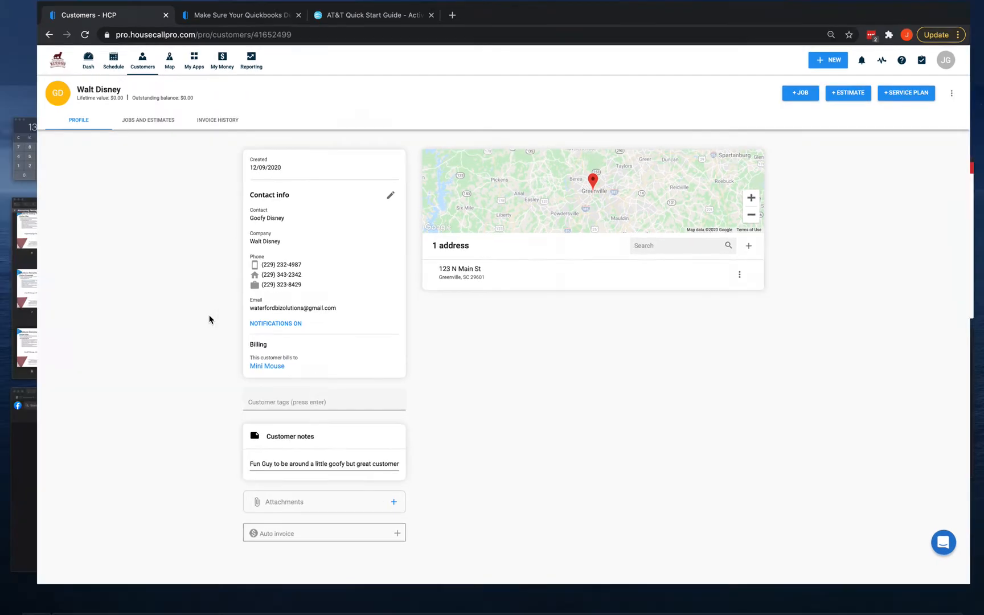
left_click(499, 43)
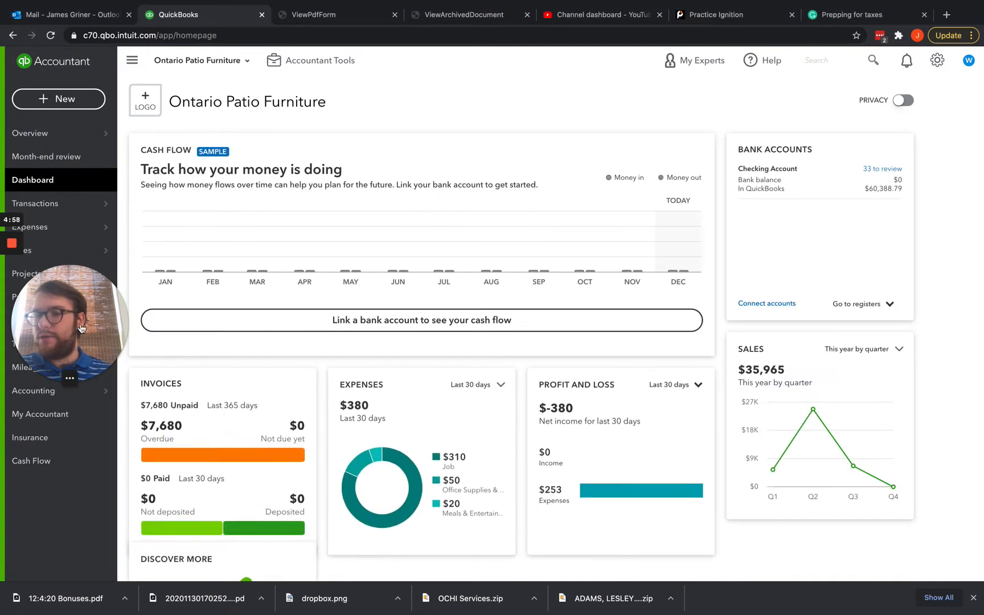
Open Sales > Customers in QuickBooks to check the nine-customer list, then bring up Mission Control.
left_click_drag(79, 513, 73, 538)
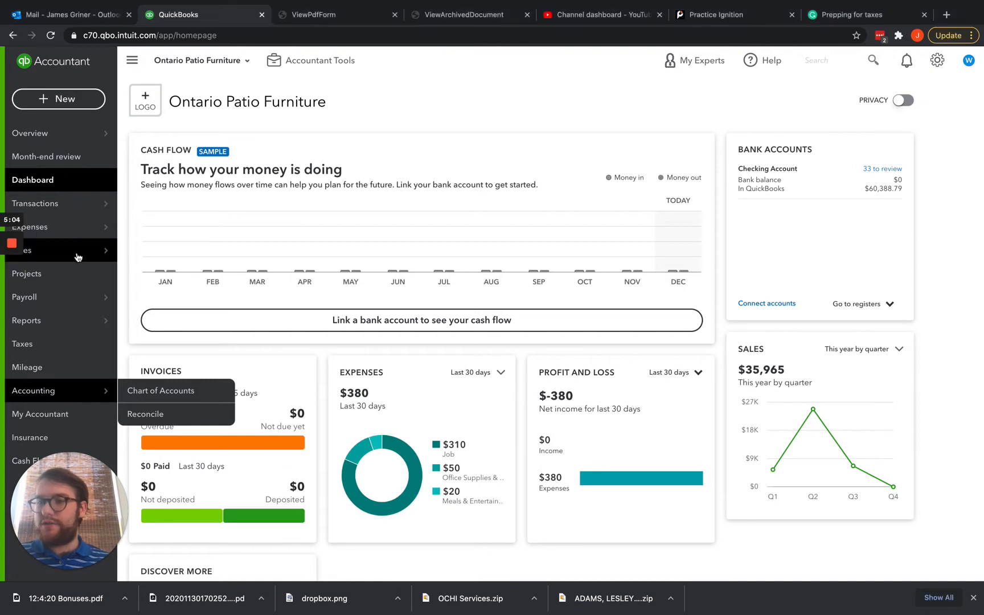
mouse_move(50, 250)
left_click(146, 320)
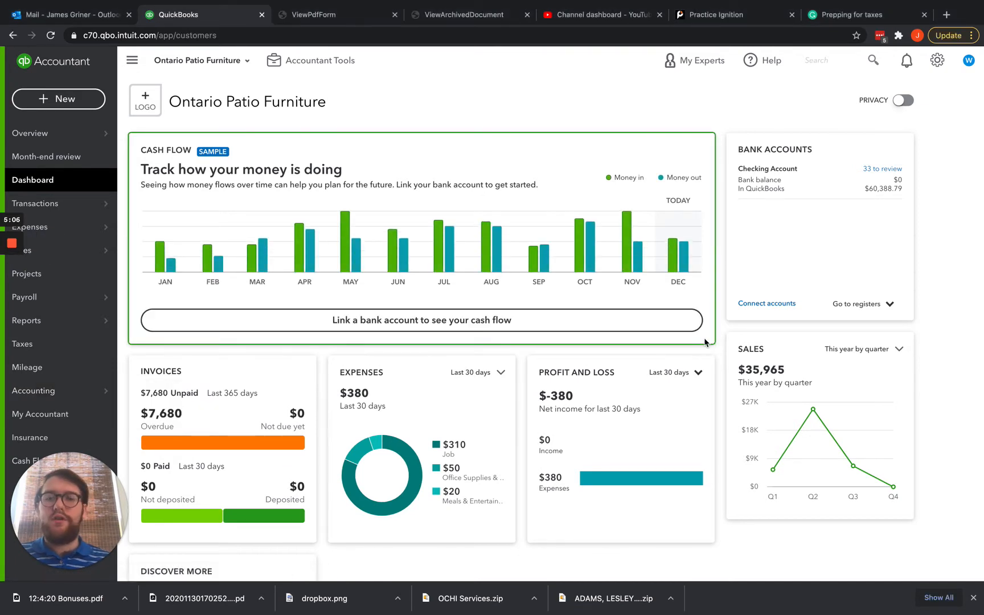
scroll(494, 352, "down", 3)
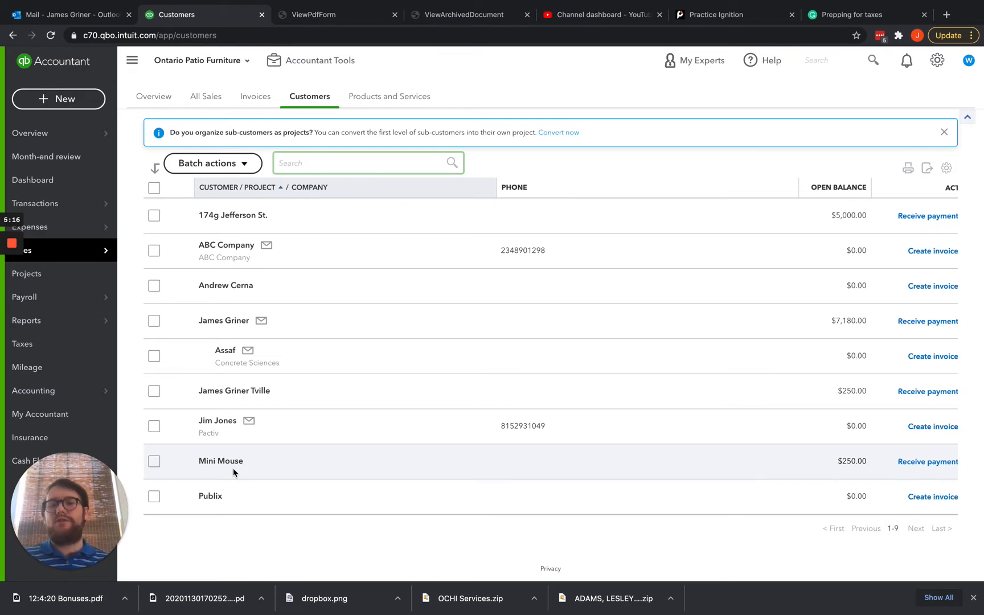
key("ctrl+Up")
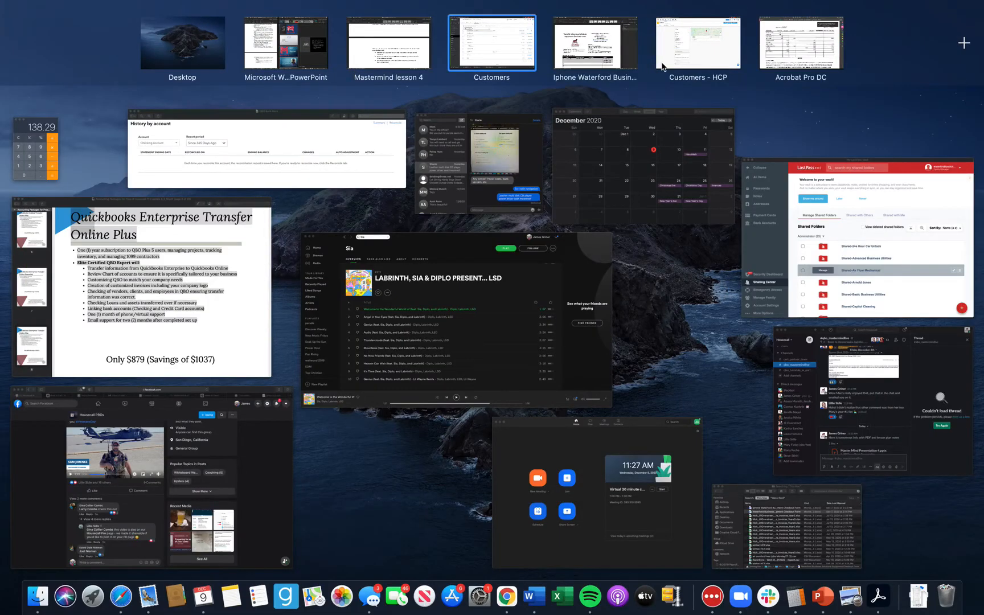
Pick the 'Customers - HCP' space to return to the Housecall Pro customer profile.
left_click(697, 55)
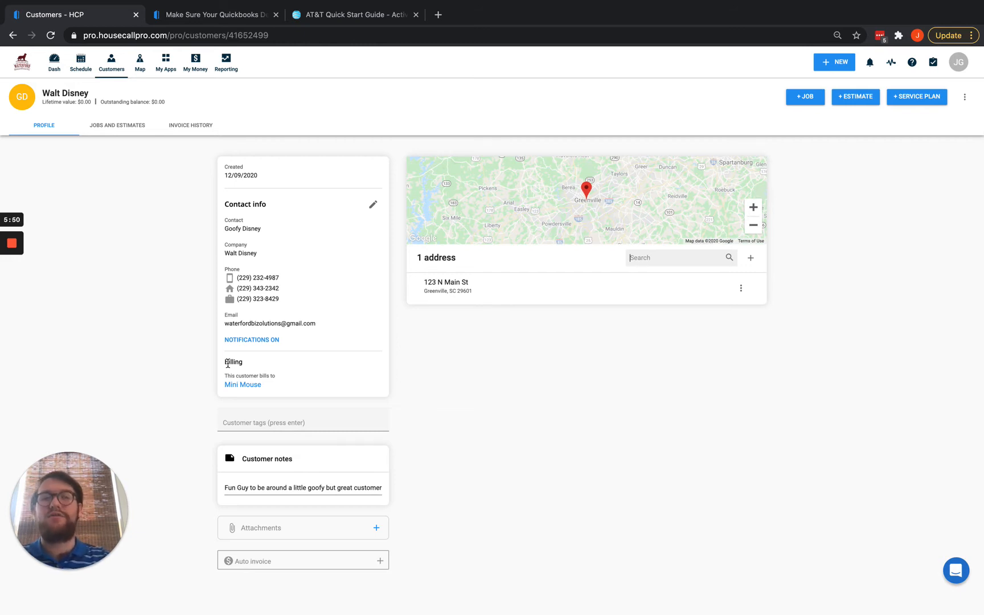
Create a new job (invoice #48) for the customer and finish it with customer notification turned off.
left_click(814, 101)
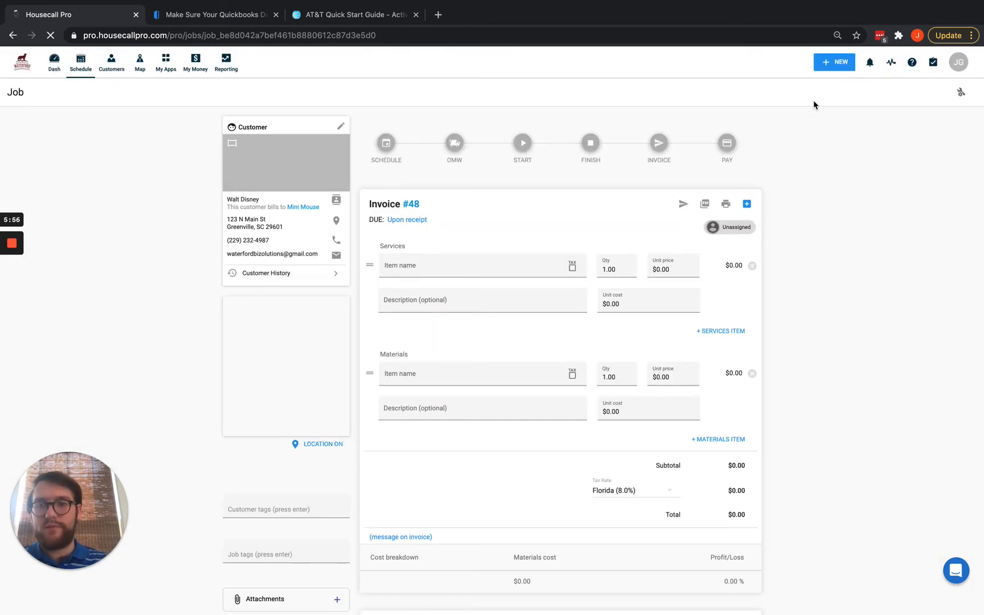
left_click(433, 263)
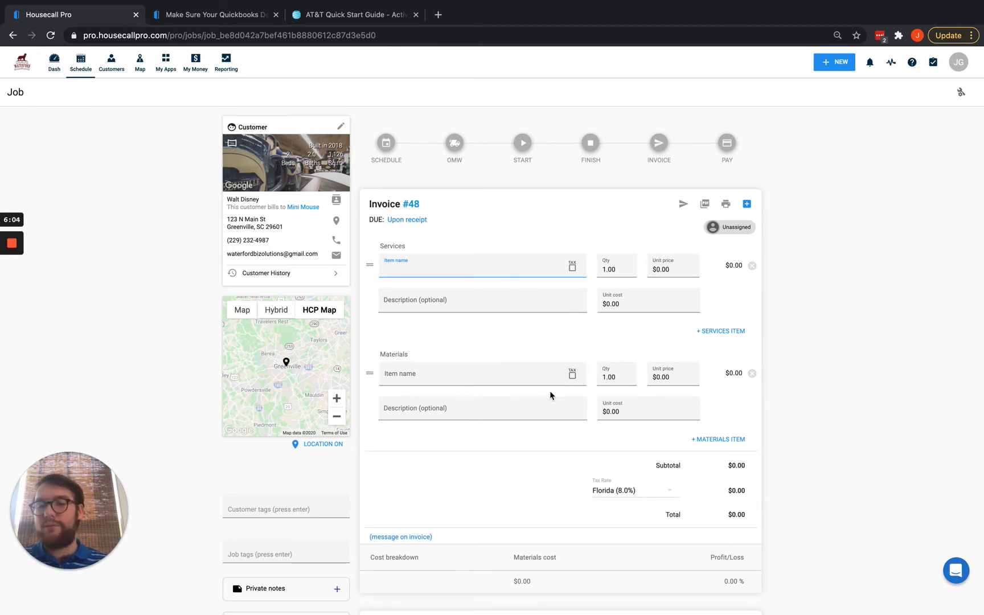
scroll(550, 395, "down", 5)
scroll(550, 395, "up", 5)
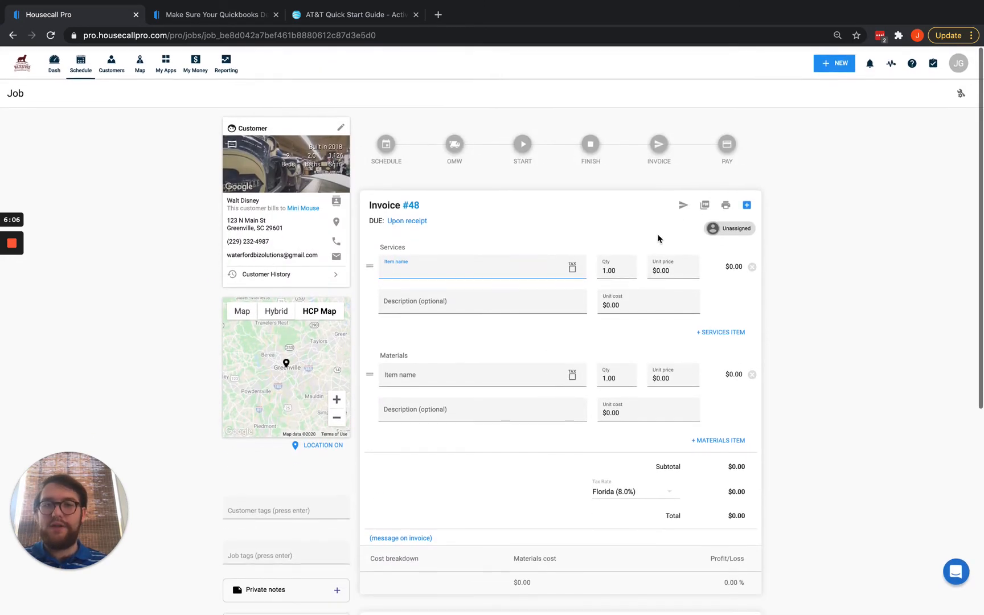
left_click(595, 149)
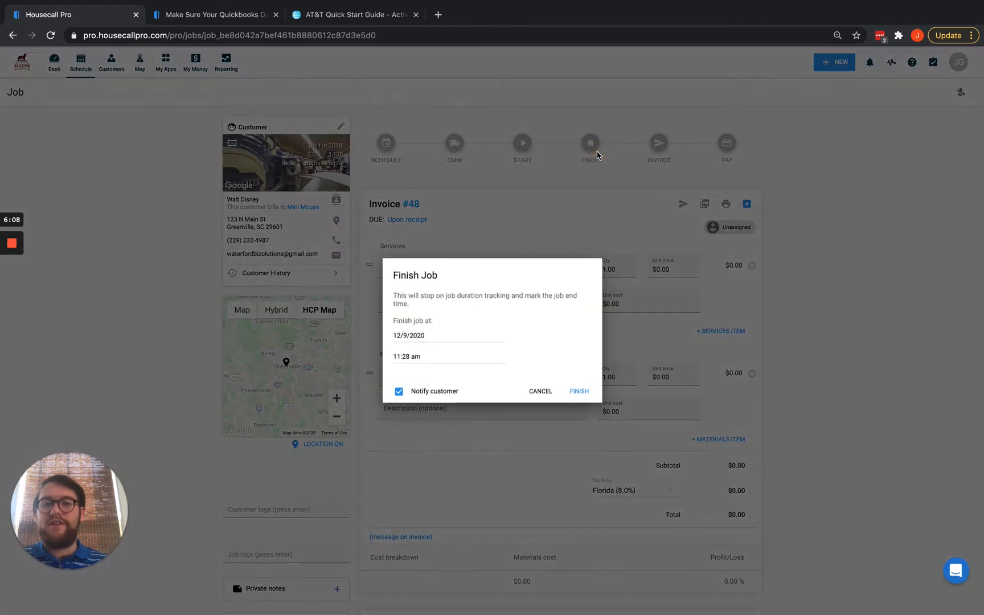
left_click(398, 392)
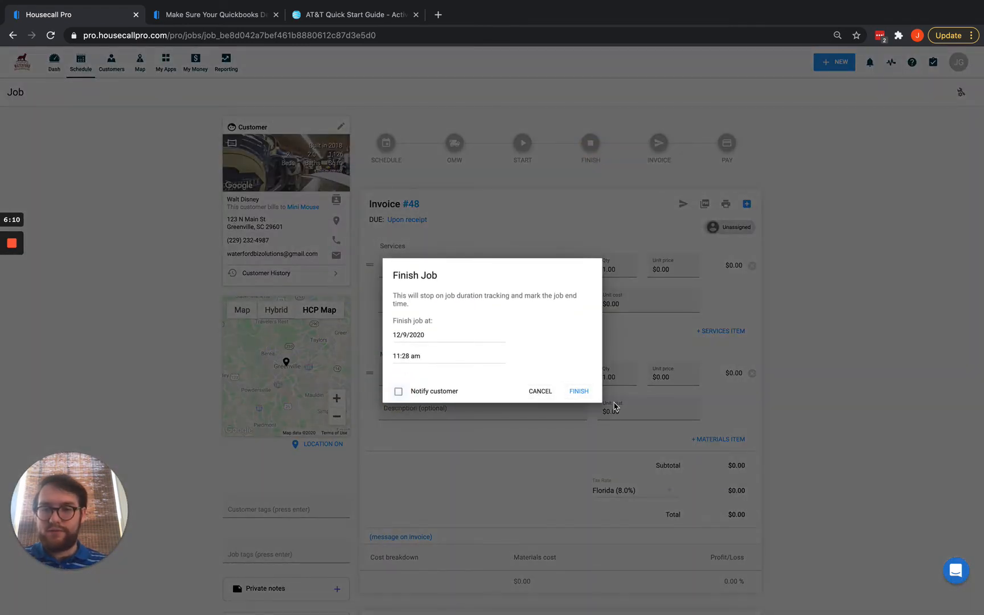
left_click(578, 391)
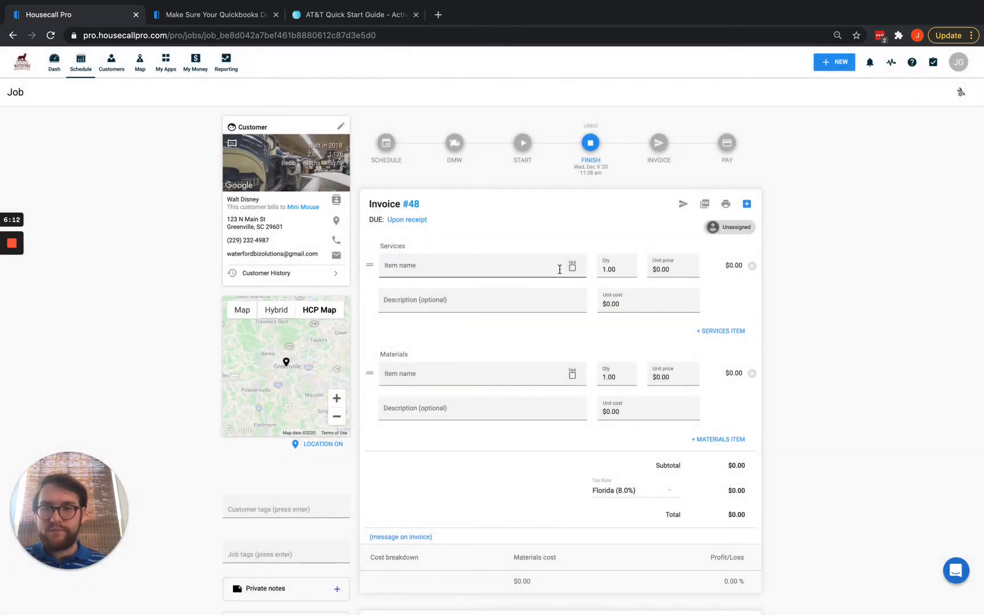
Push invoice #48 to QuickBooks Online from the QuickBooks panel menu.
scroll(560, 270, "down", 6)
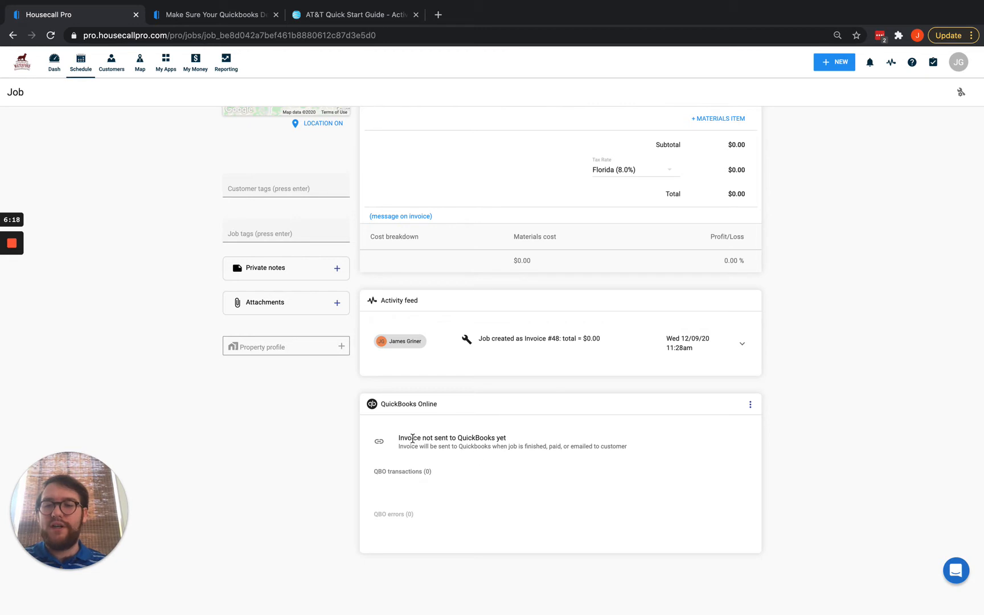
left_click_drag(510, 439, 398, 444)
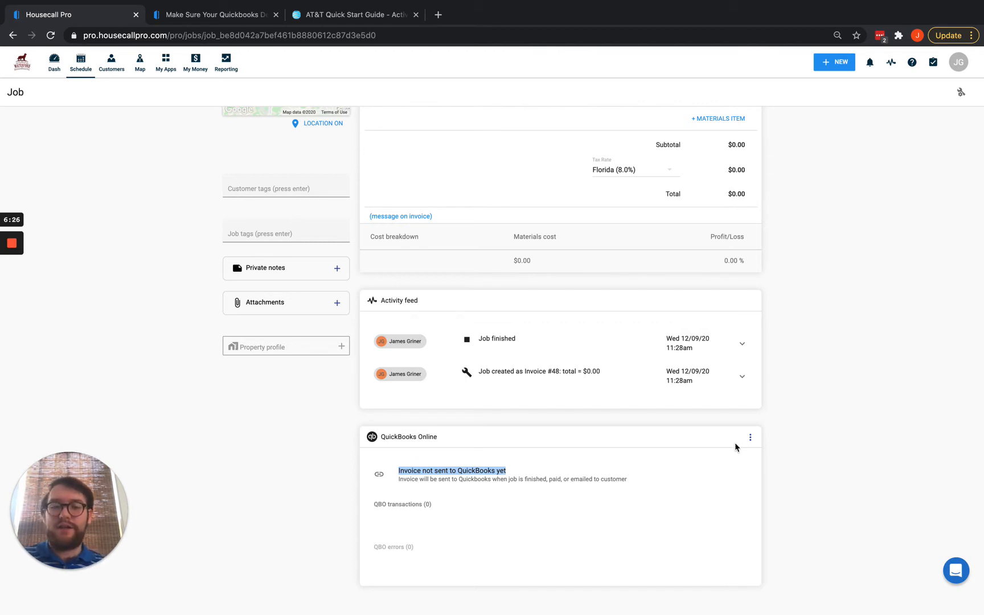
left_click(750, 437)
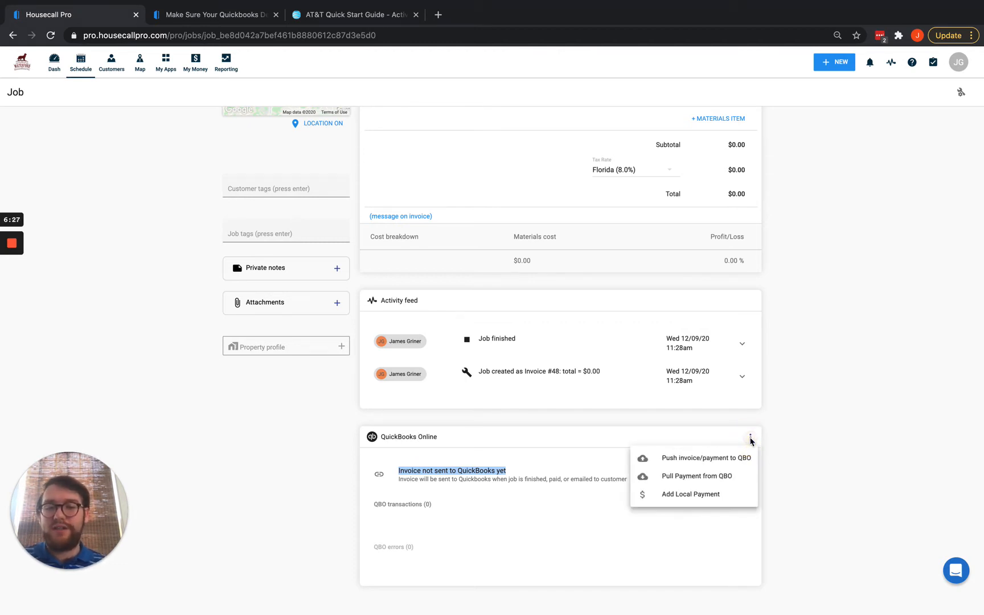
left_click(702, 465)
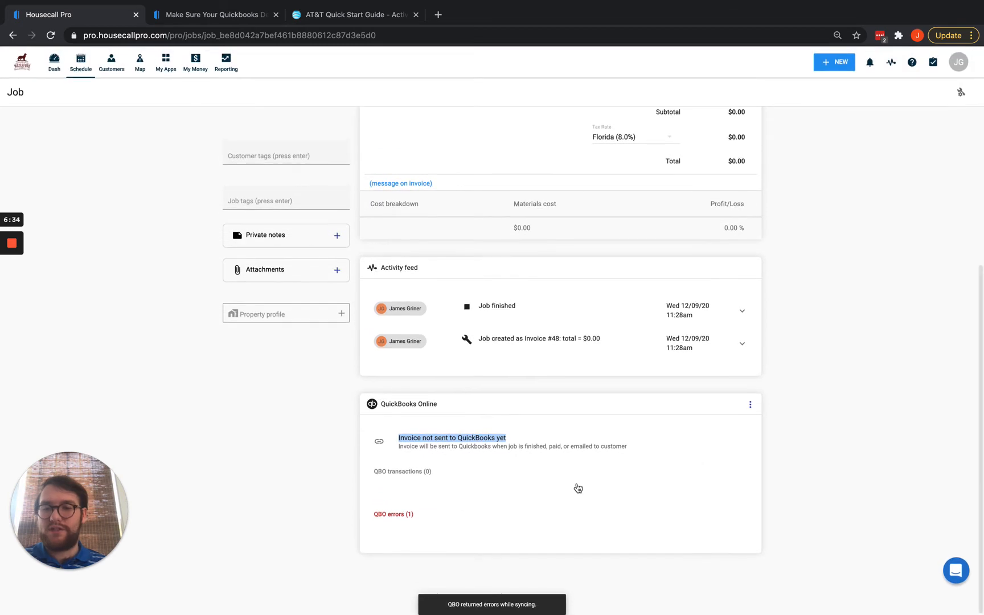
Expand the QBO errors to read that at least 1 line item is required.
left_click(395, 515)
scroll(484, 483, "down", 2)
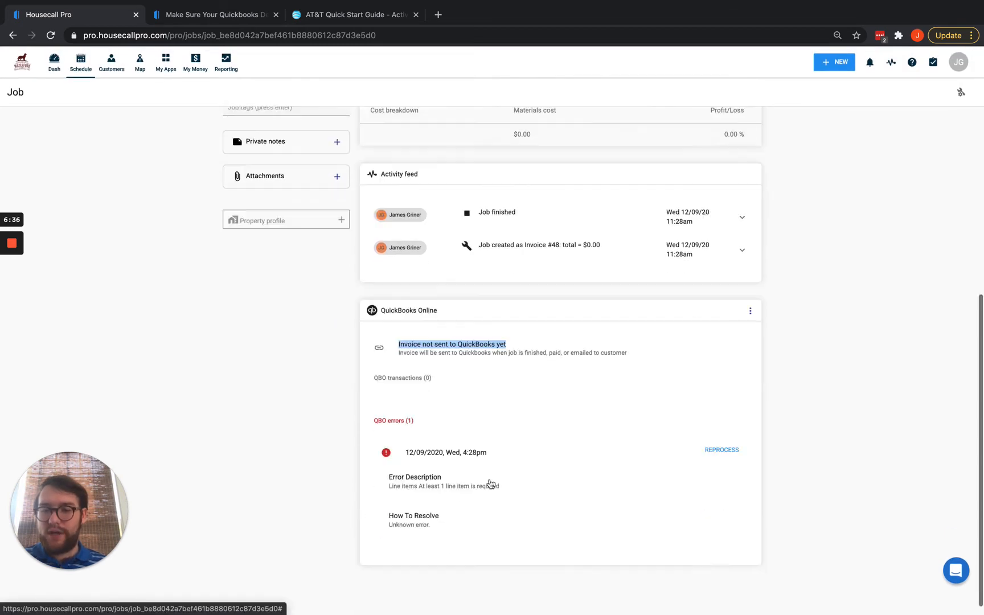
left_click_drag(388, 474, 502, 476)
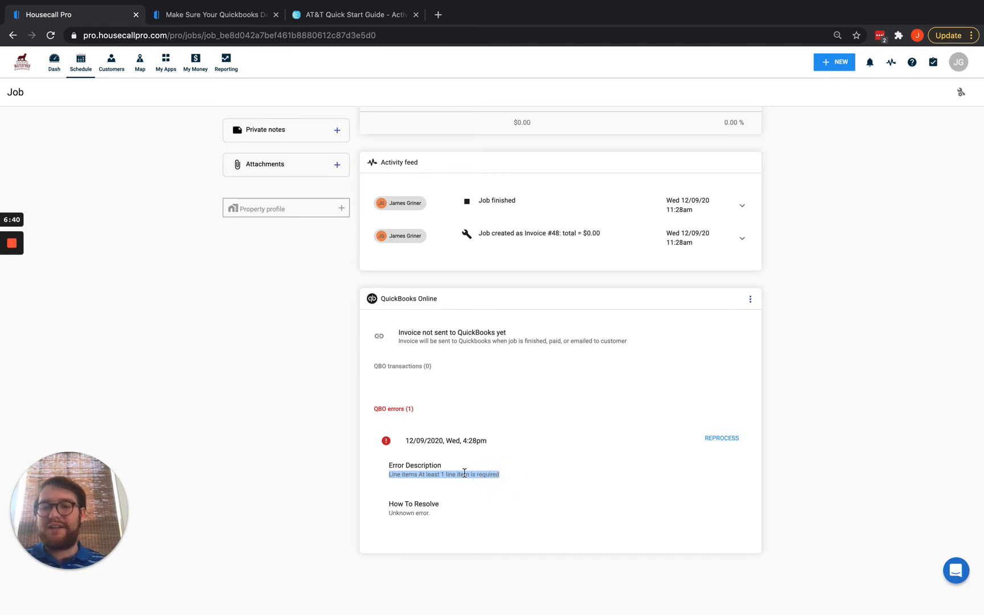
scroll(540, 456, "up", 10)
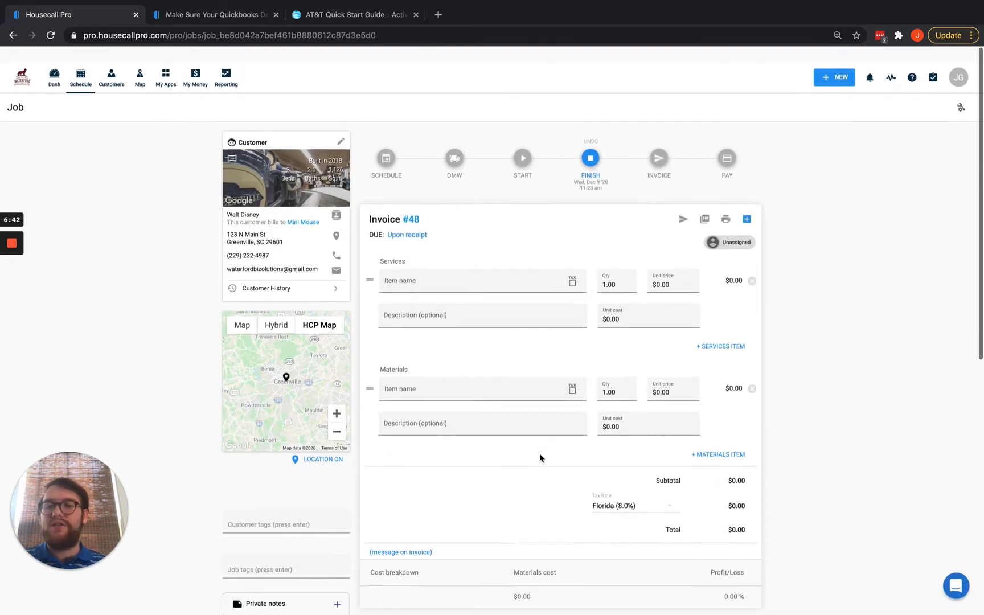
Name the first service line item 'Sales' on invoice #48.
scroll(433, 264, "down", 1)
left_click(434, 266)
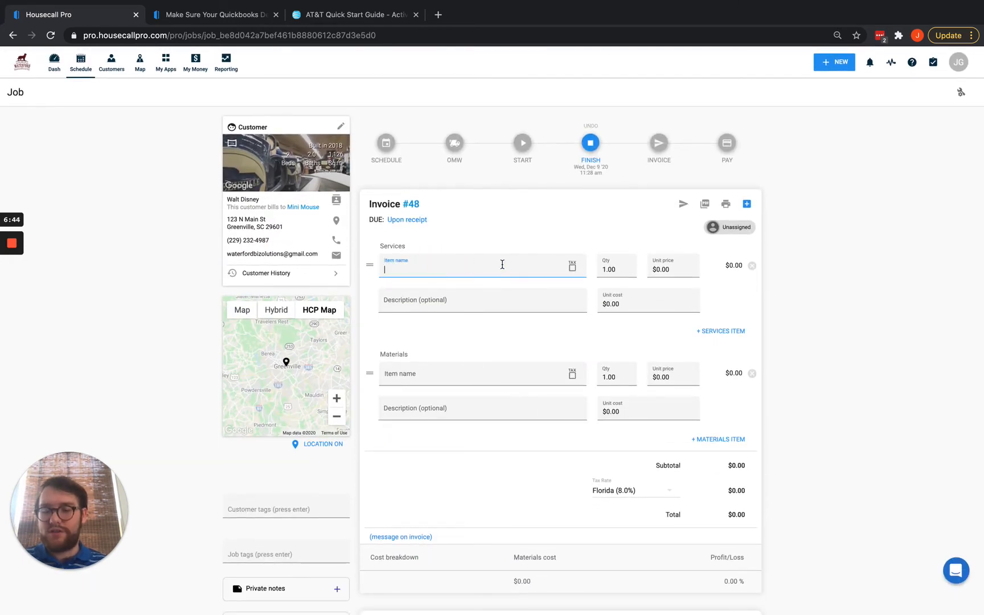
type("Sales")
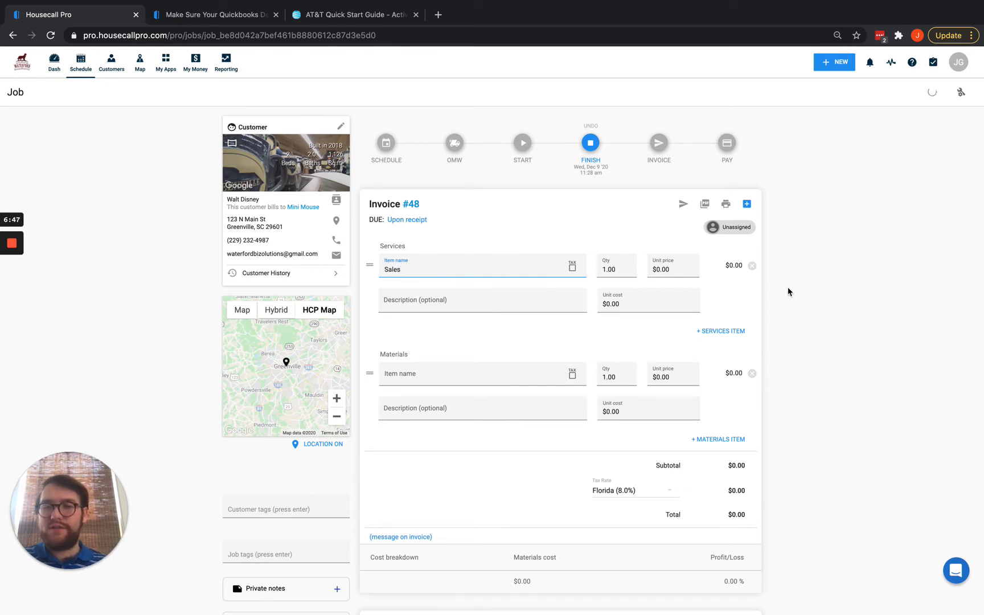
left_click(817, 286)
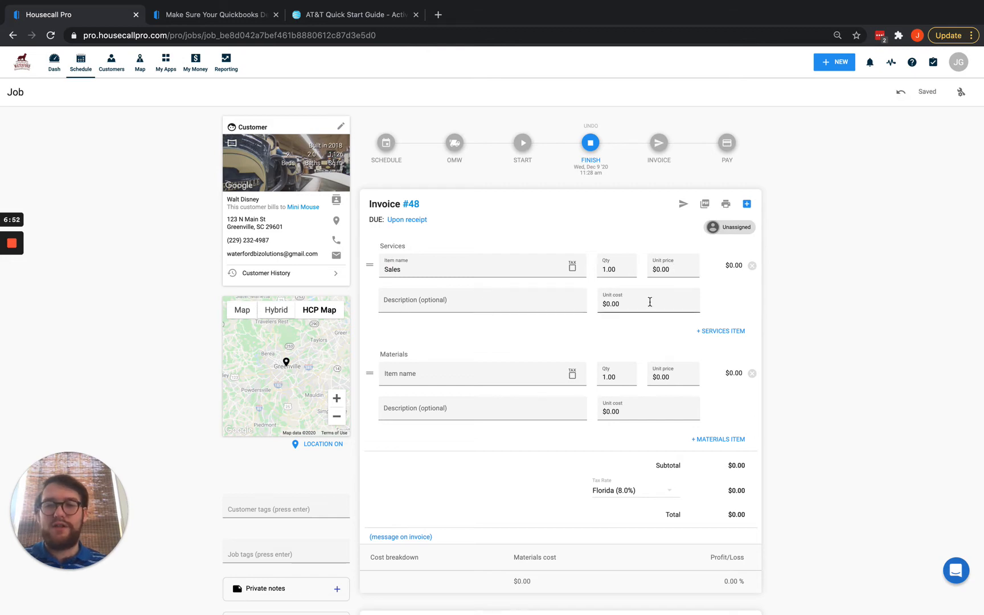
Reprocess the job to QuickBooks Online, clearing the sync errors.
scroll(650, 302, "down", 10)
left_click(726, 442)
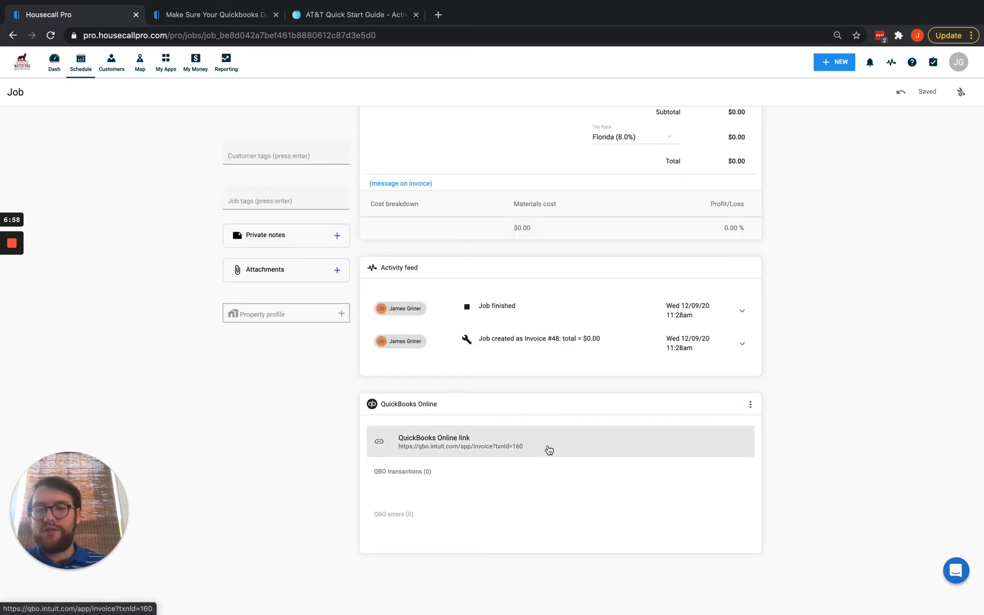
left_click_drag(547, 450, 291, 496)
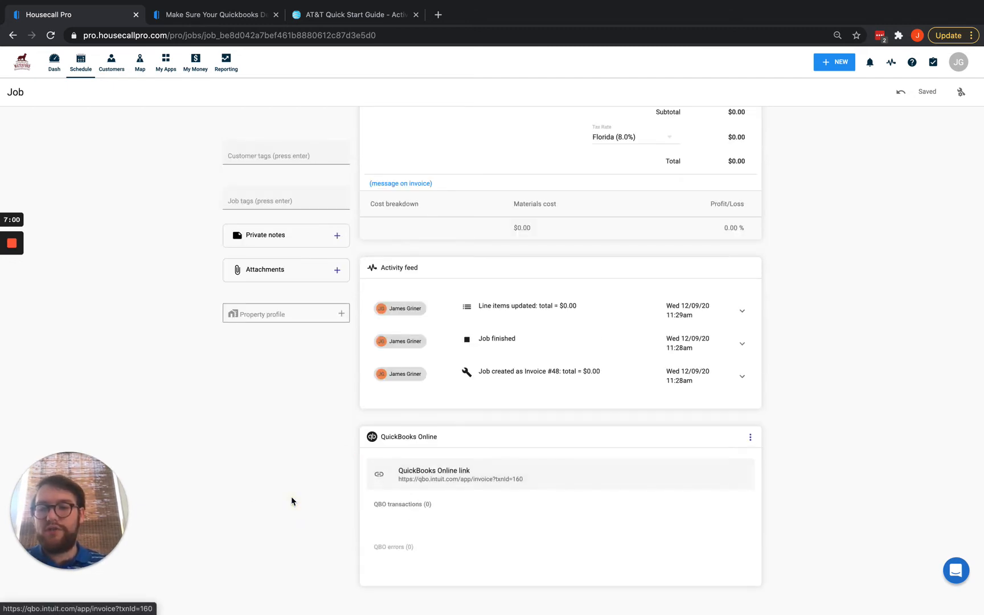
scroll(556, 405, "up", 10)
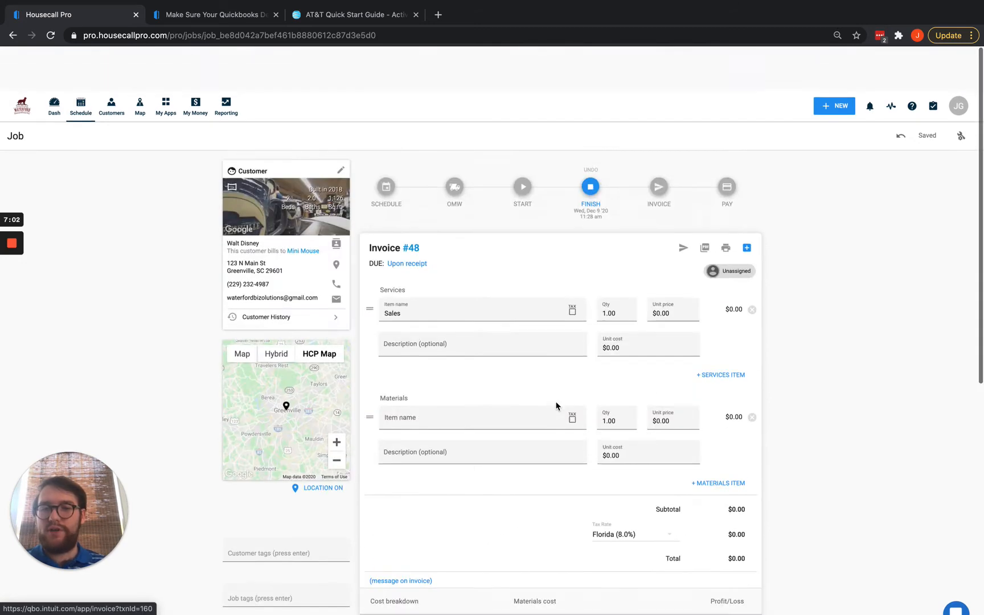
Switch to the QuickBooks Customers desktop and reload the customer list.
key("ctrl+Up")
left_click(491, 43)
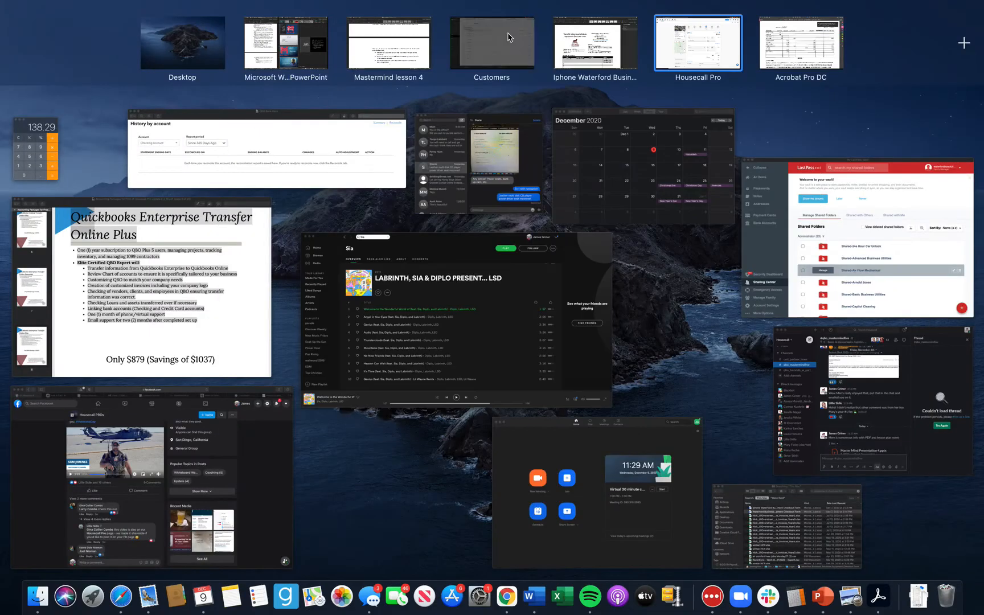
left_click(51, 37)
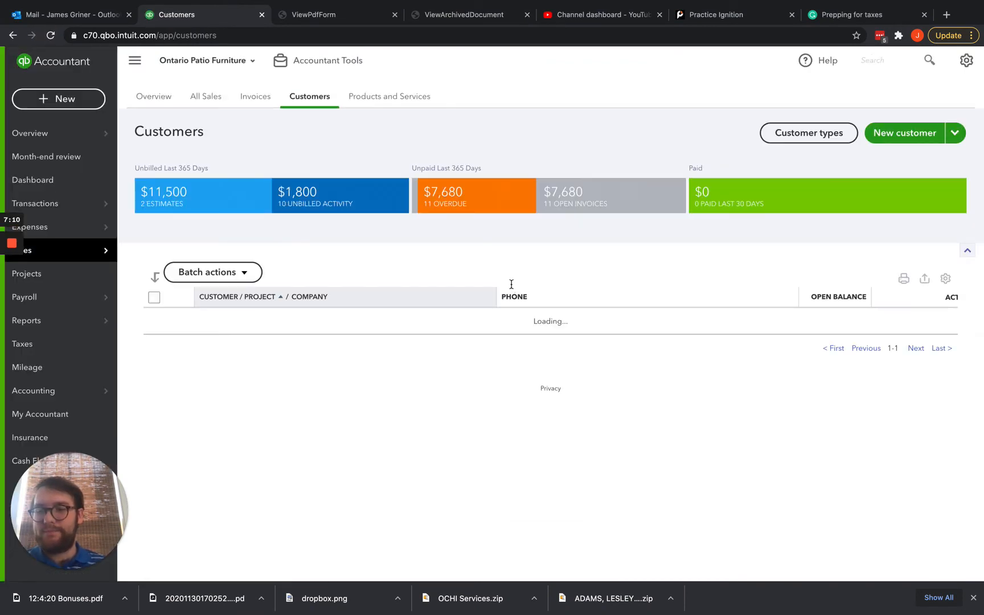
Open the new sub-customer's record from the Customers list and bring up its Edit dialog.
scroll(512, 285, "down", 3)
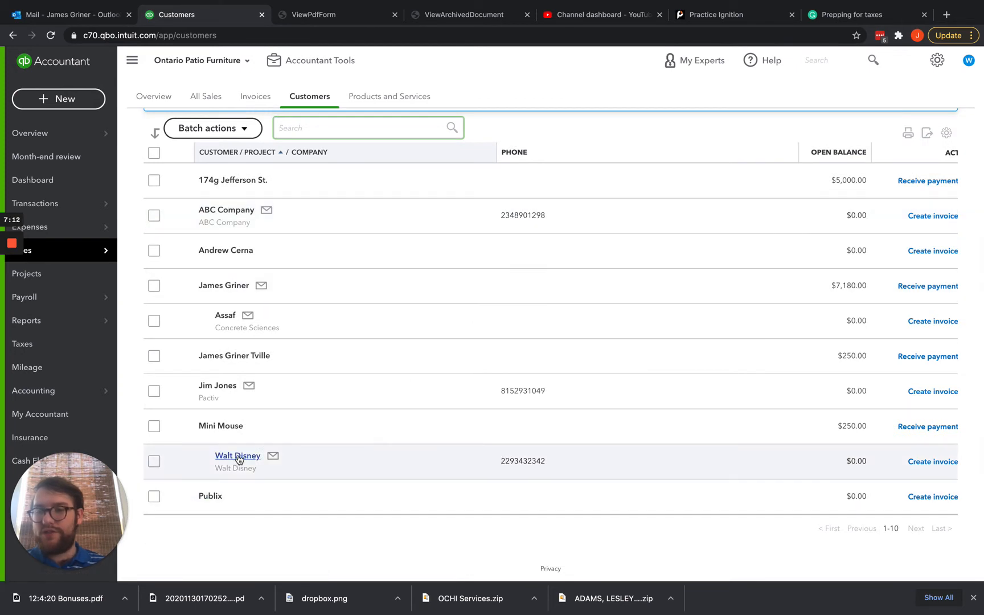
left_click(240, 458)
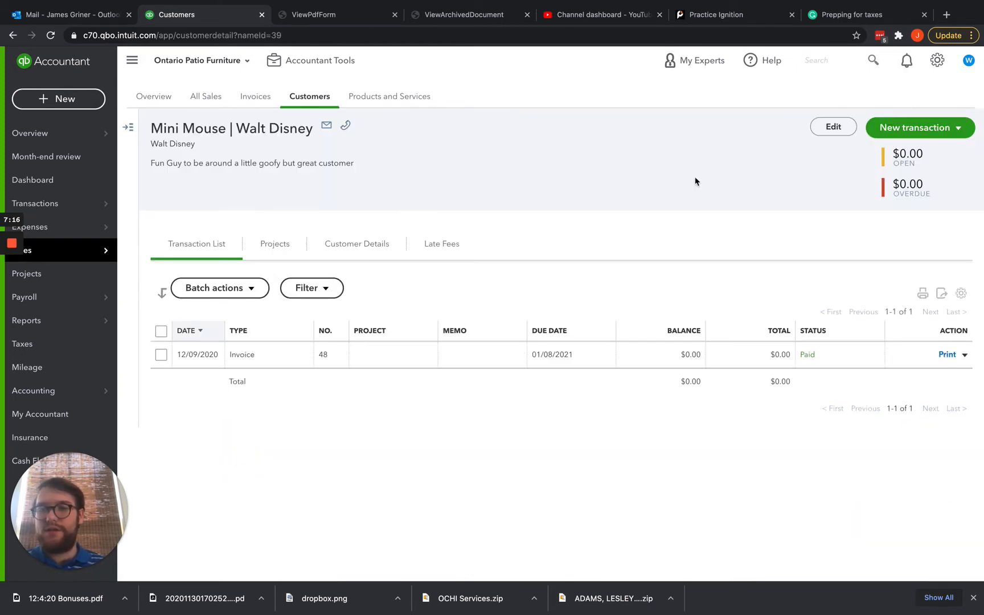
left_click(830, 125)
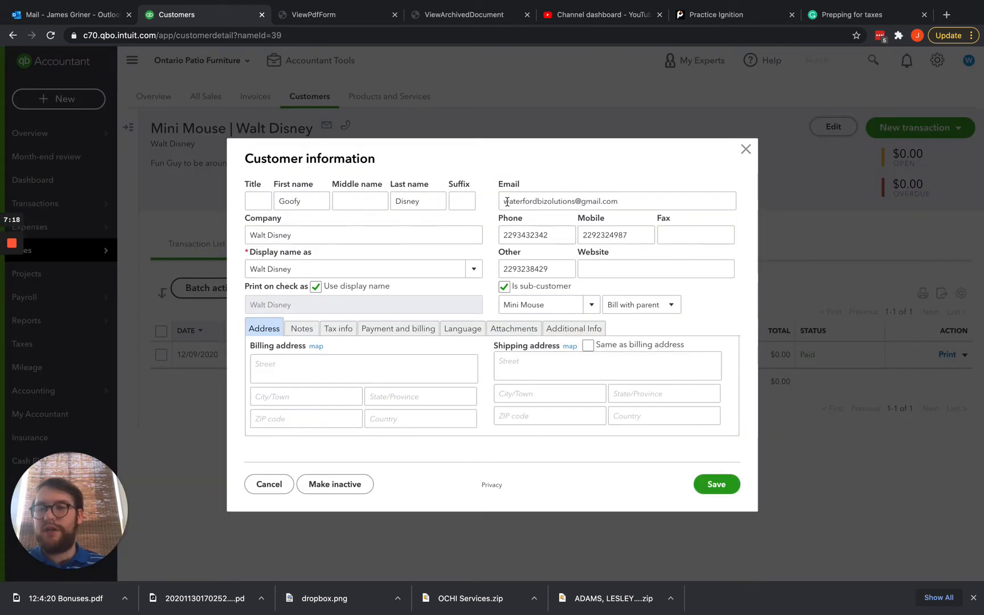
Check the customer's first/last name, company, display name, e-mail, phone numbers and parent customer.
double_click(316, 202)
left_click(433, 203)
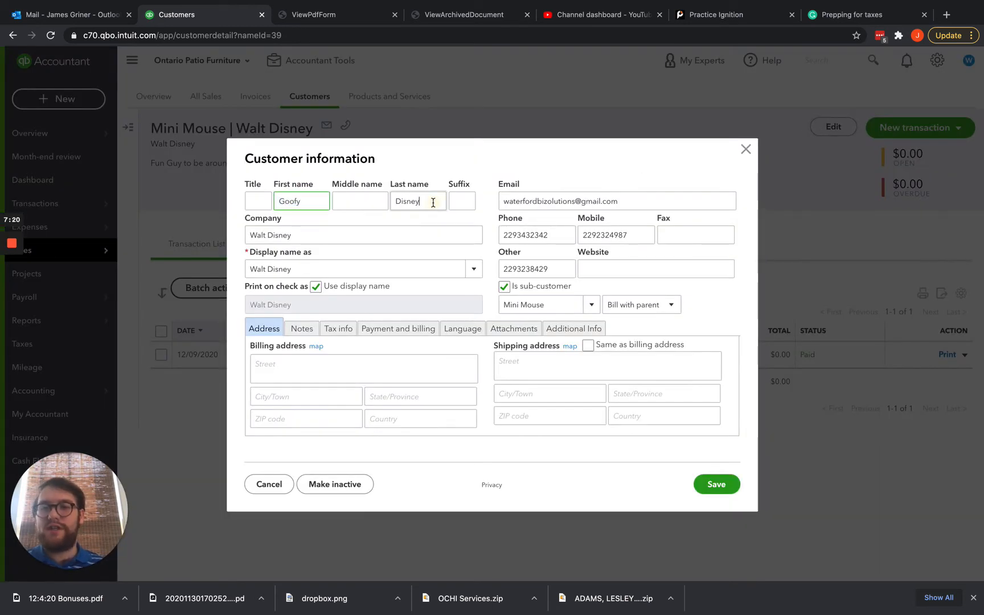
double_click(434, 203)
triple_click(344, 235)
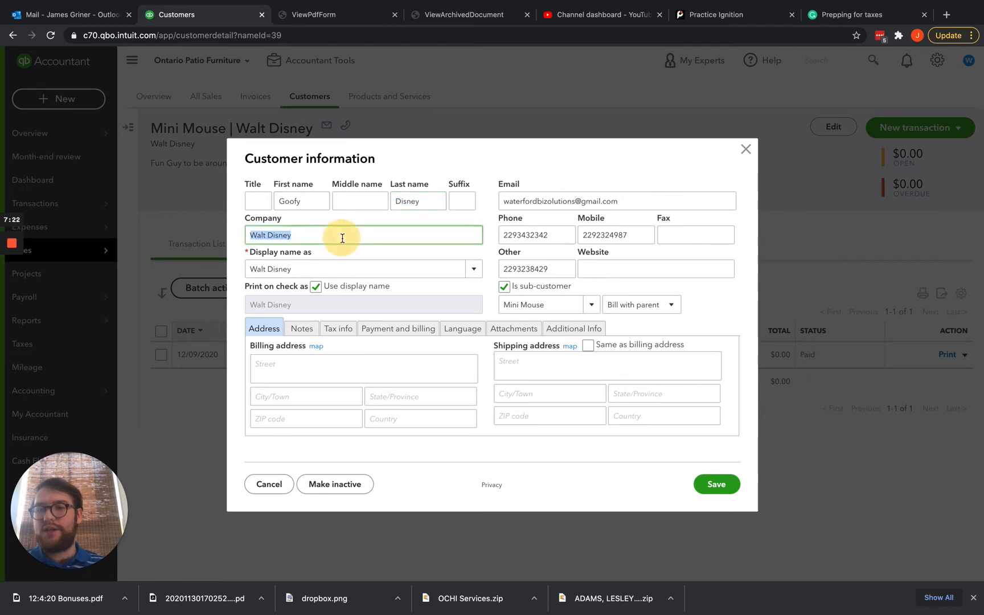
triple_click(295, 269)
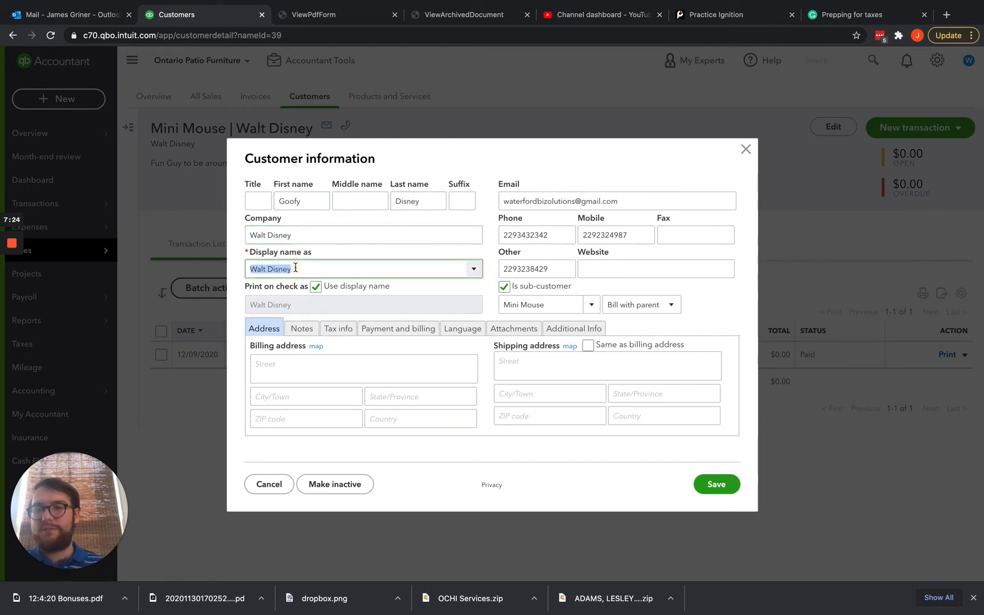
triple_click(641, 204)
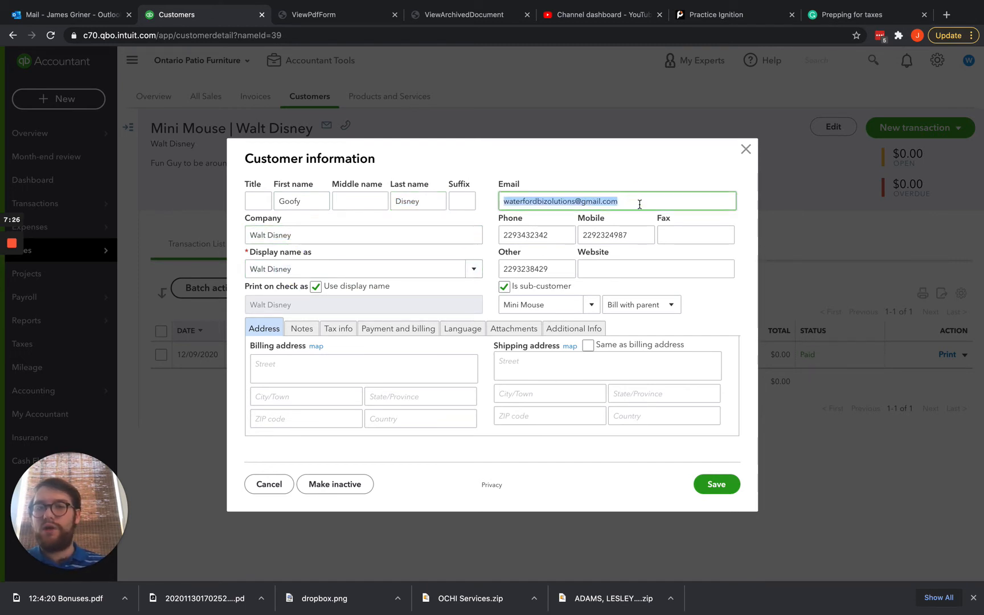
triple_click(555, 236)
triple_click(635, 235)
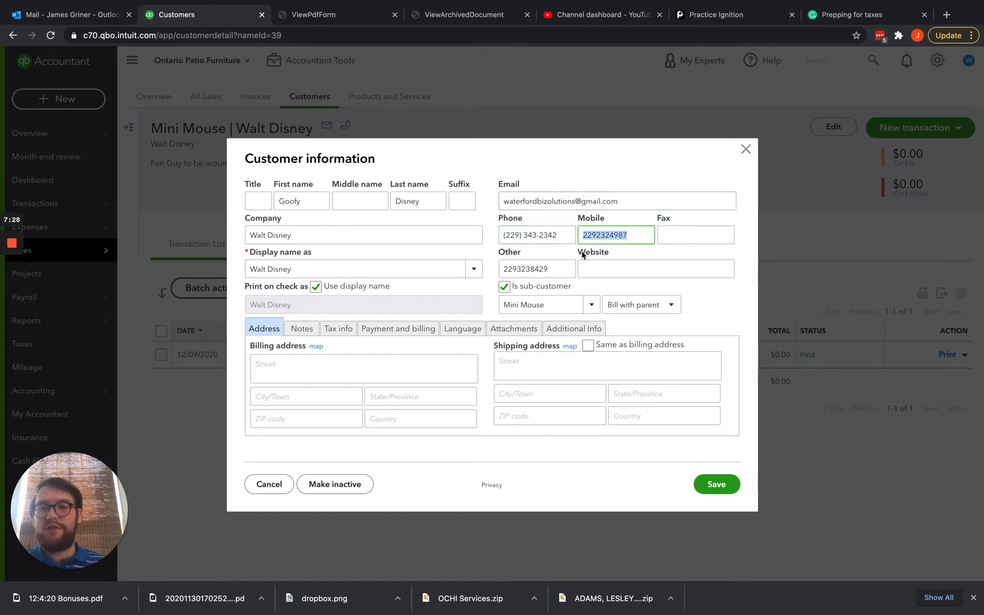
triple_click(563, 270)
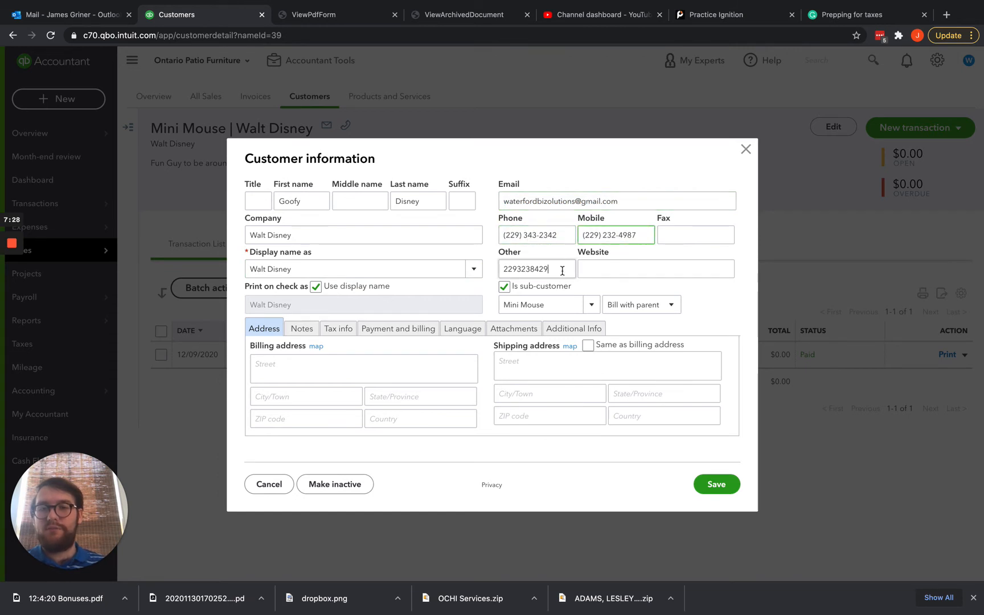
triple_click(538, 305)
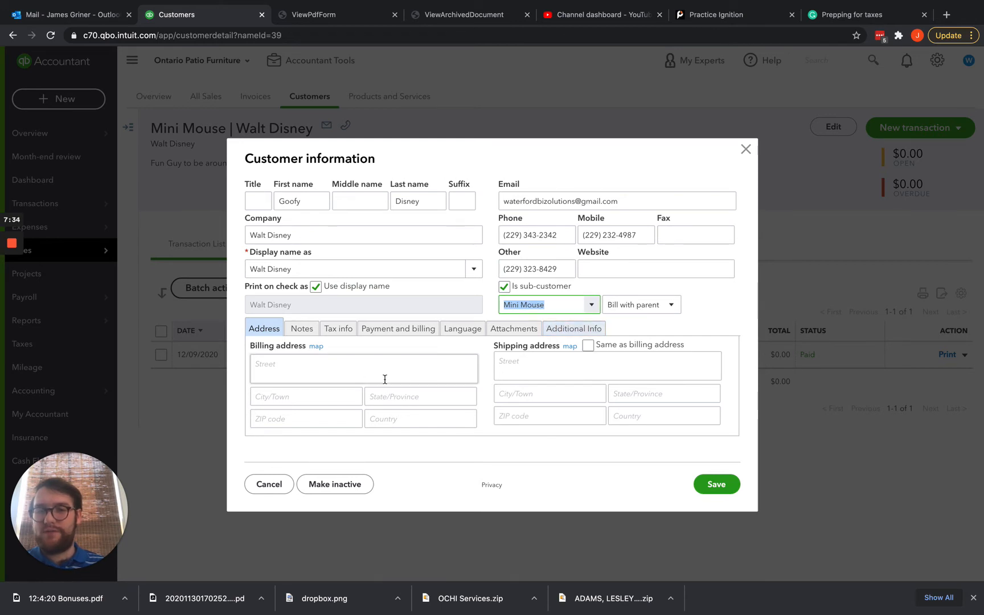
Check the billing address and customer notes, then close the dialog without saving.
left_click(336, 374)
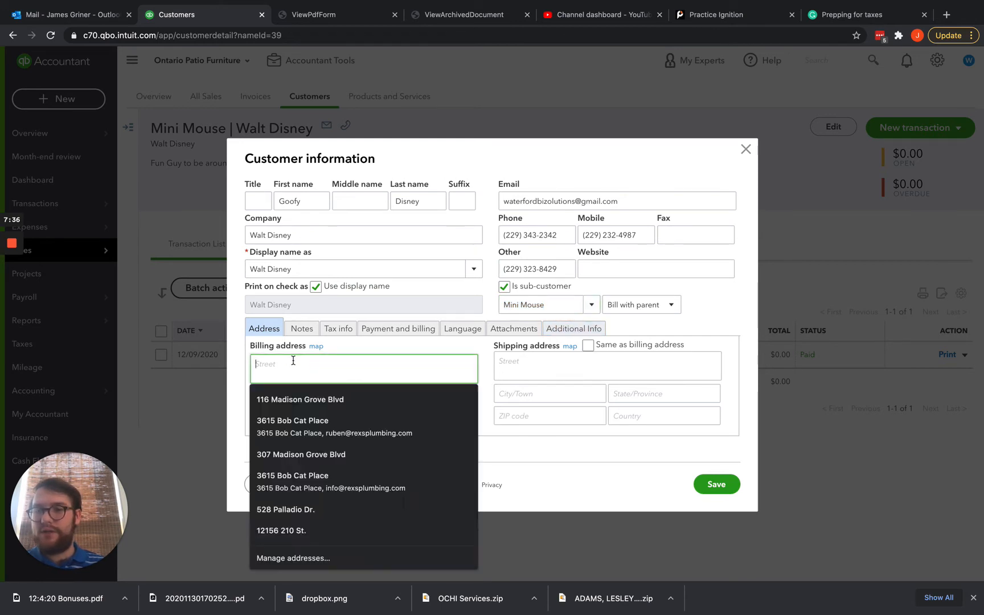
left_click(308, 329)
left_click_drag(505, 363, 228, 363)
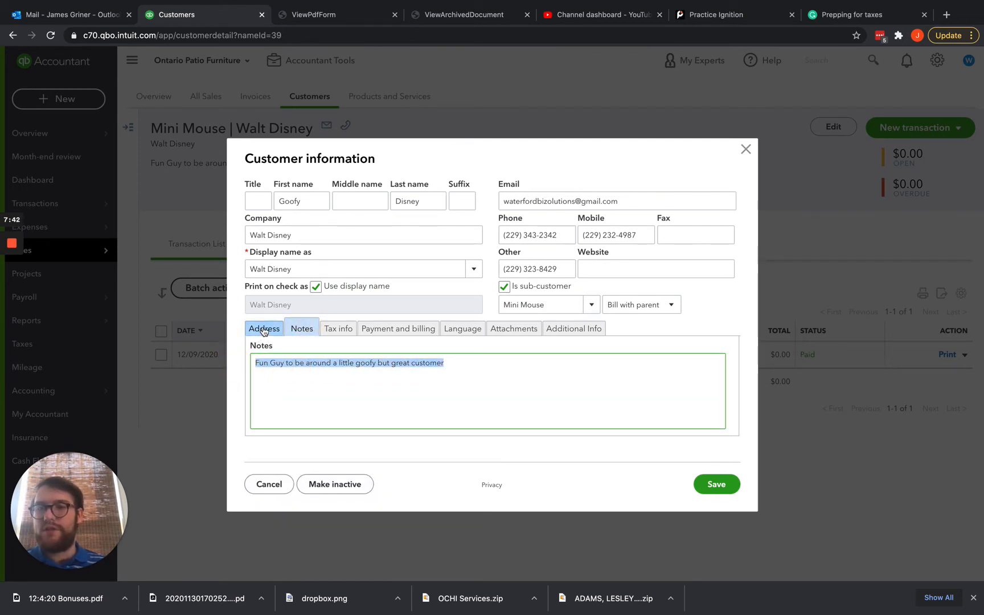
left_click(746, 150)
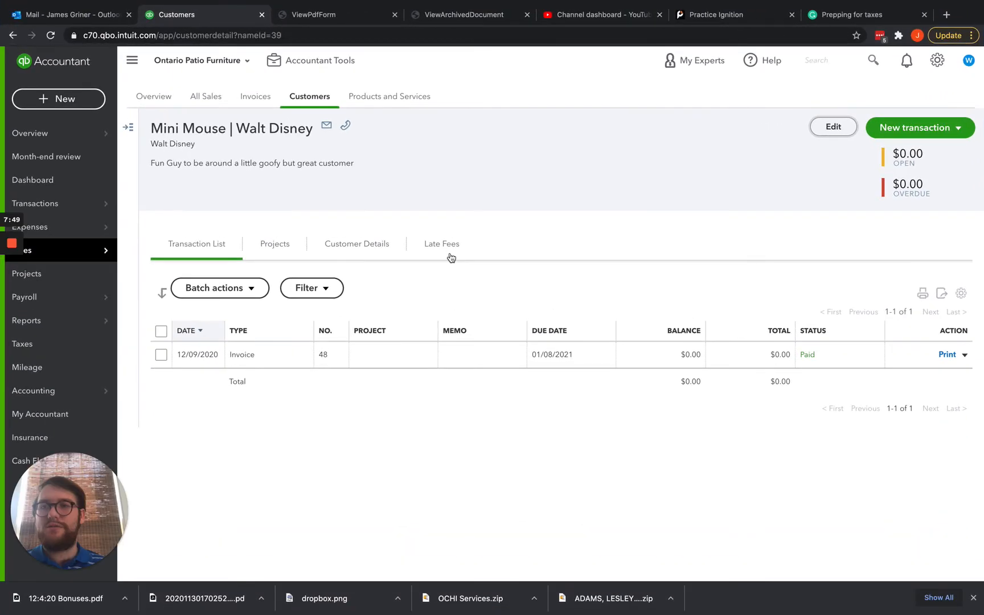
Return to the Housecall Pro job for invoice #48 via Mission Control.
key("ctrl+Up")
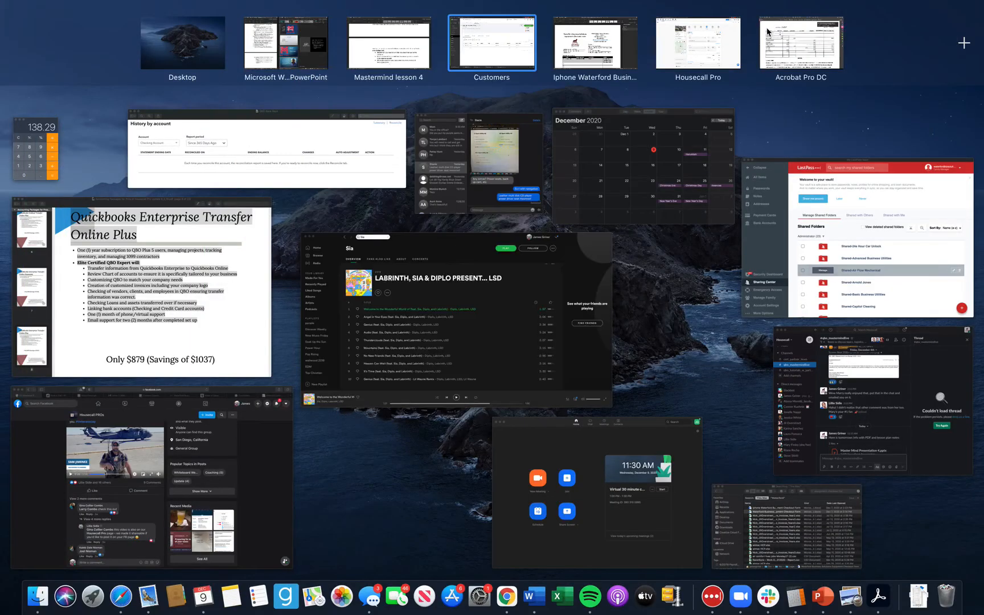
left_click(708, 57)
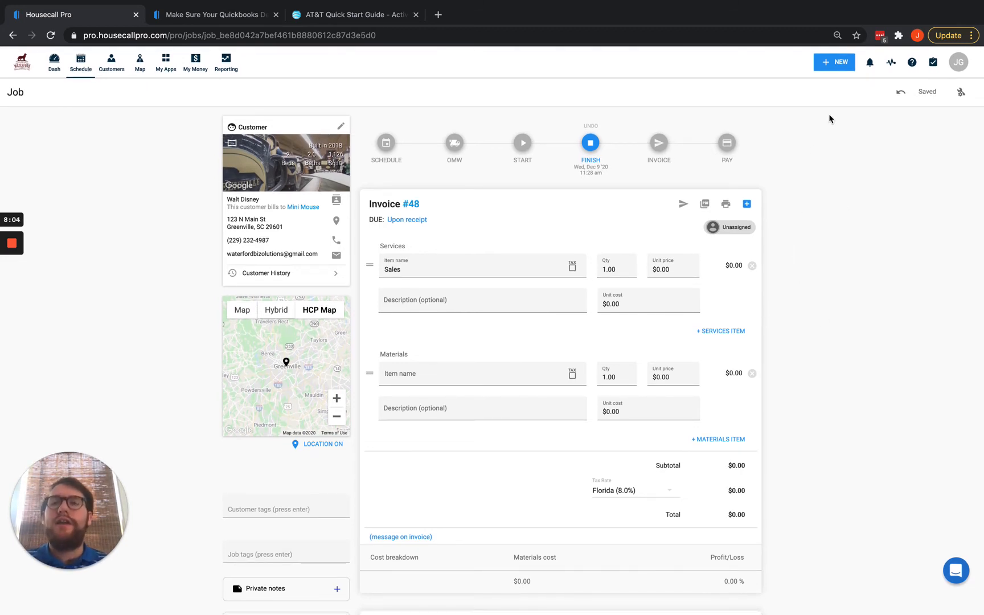
Start a new job and select the customer from the search results.
left_click(839, 62)
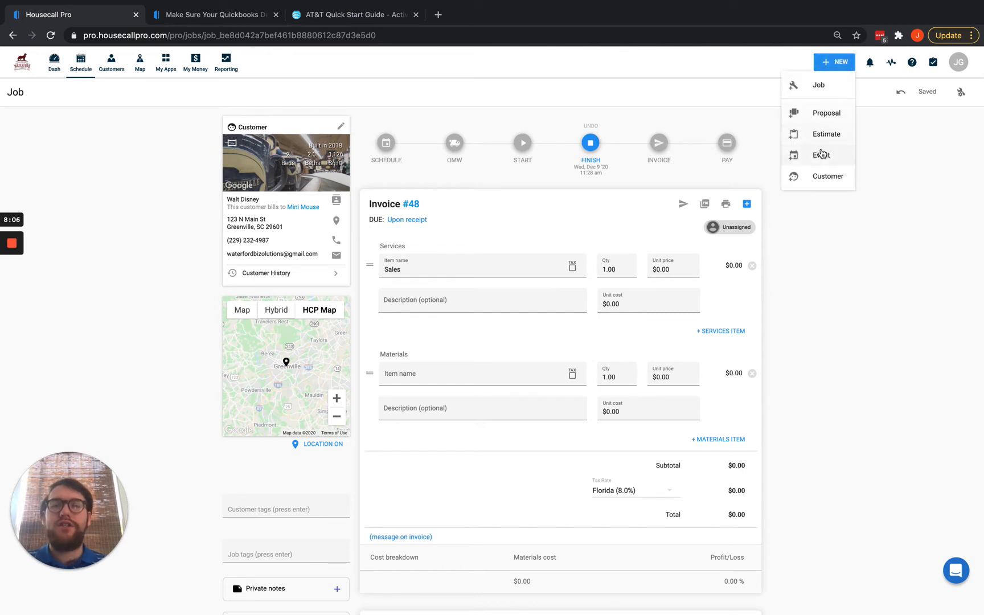
left_click(821, 87)
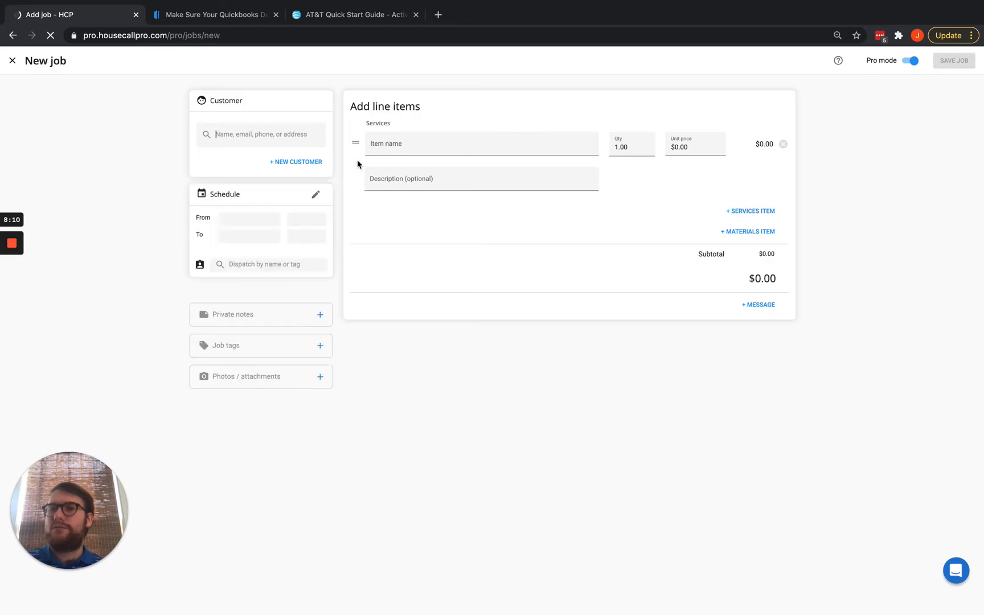
type("goofy")
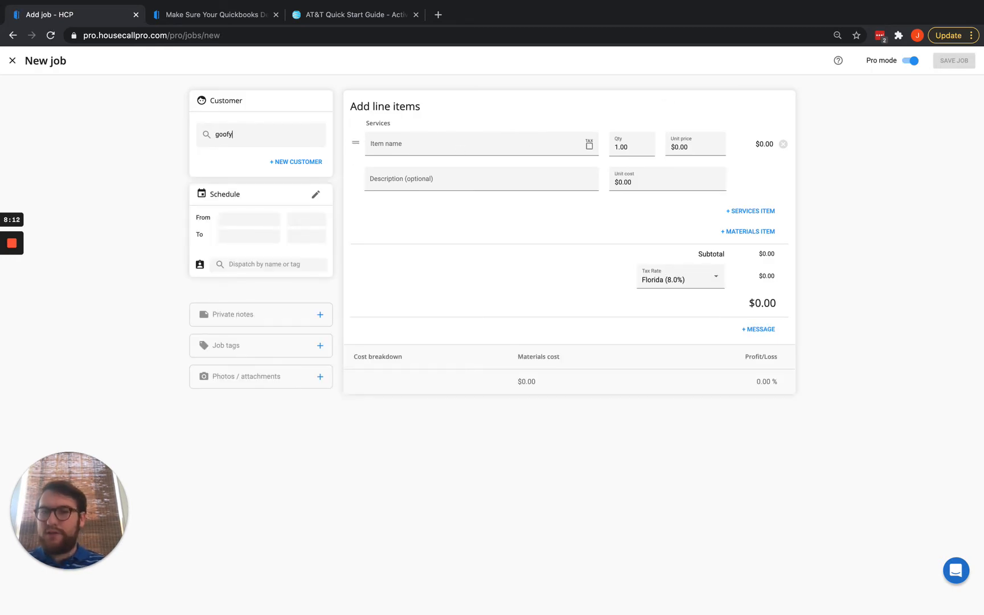
left_click(241, 169)
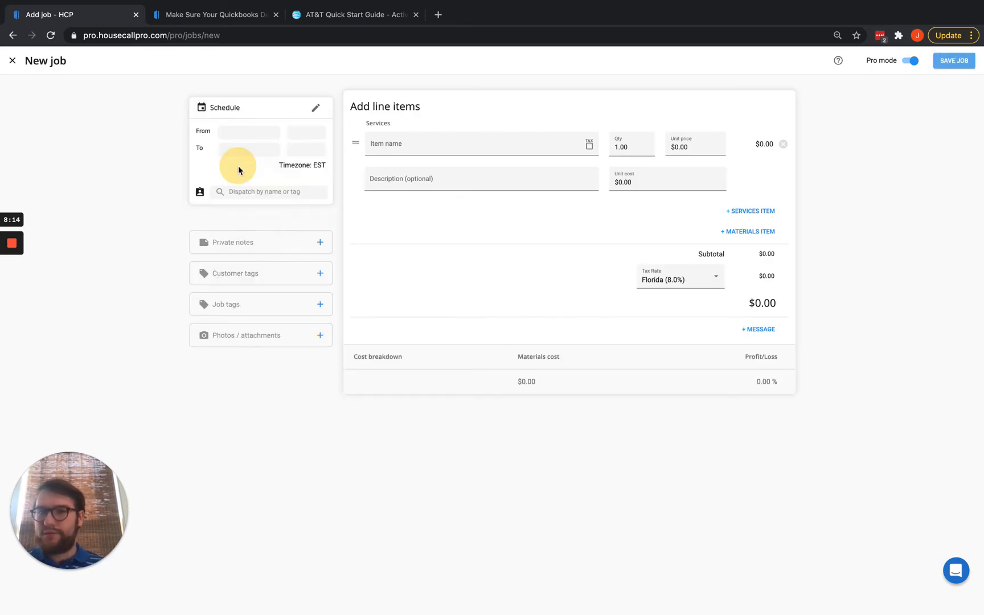
Add an A/C tune up service at a $150 unit price.
left_click(397, 146)
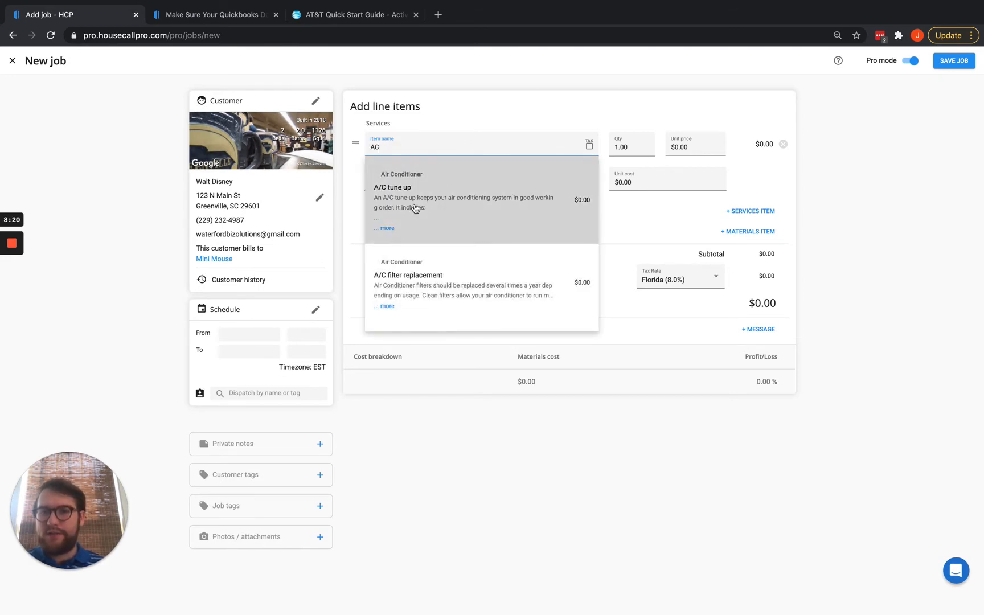
left_click(417, 206)
left_click(652, 146)
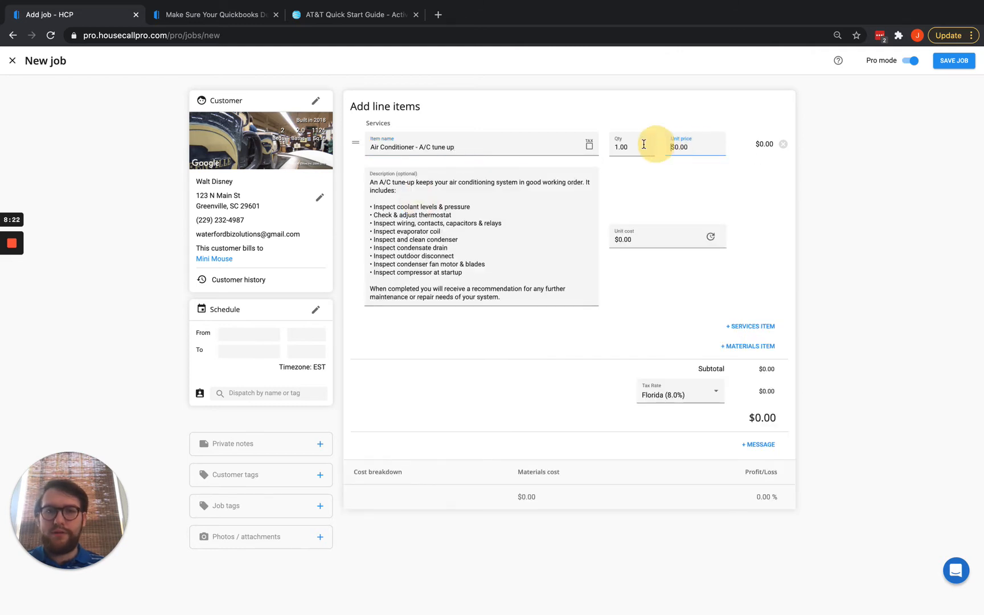
left_click(670, 149)
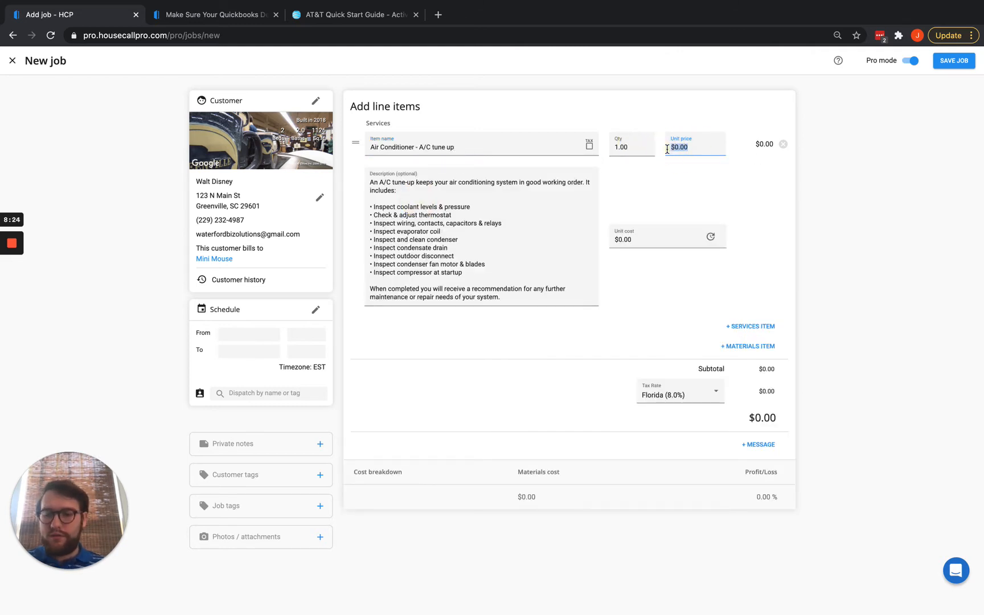
type("150")
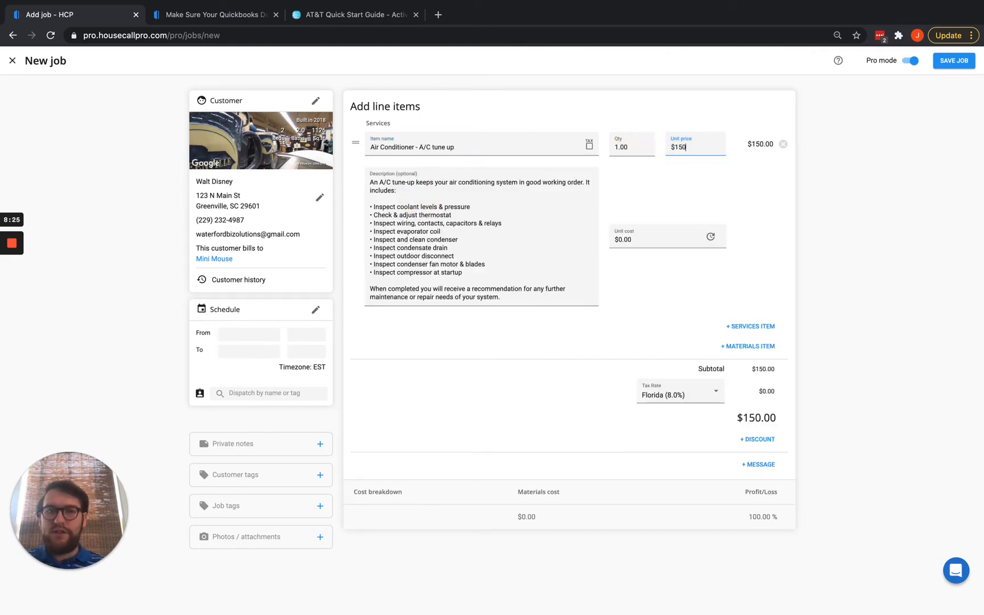
Add a second line, A/C filter replacement, at a $50 unit price.
left_click(750, 325)
left_click(456, 328)
type("A")
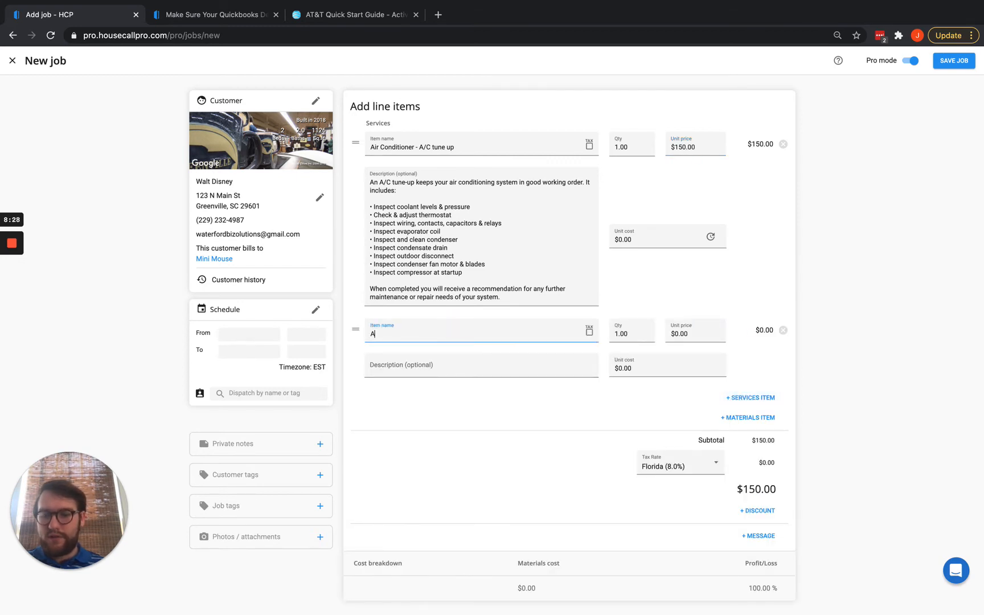
type("/C")
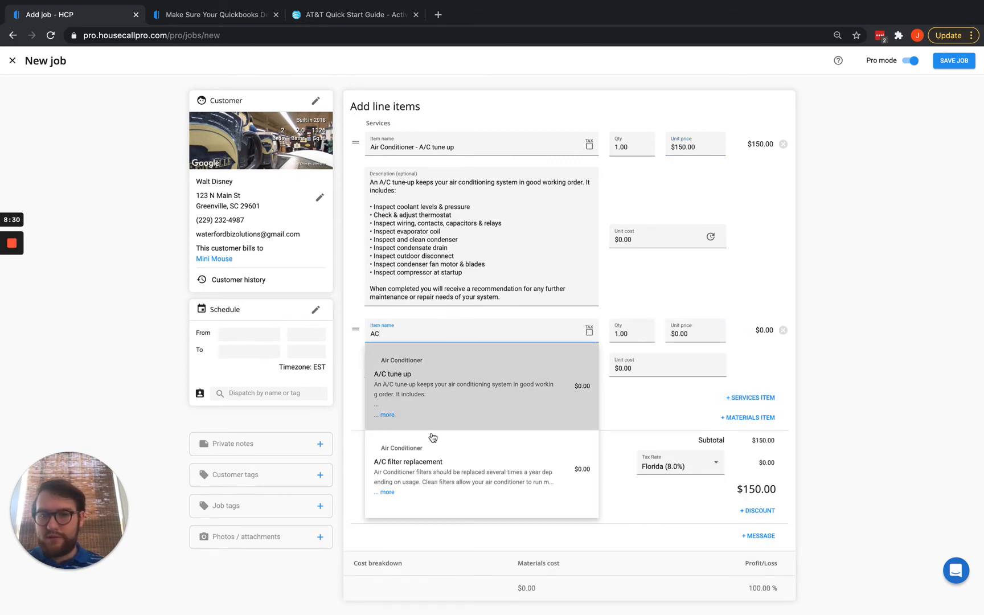
left_click(426, 459)
left_click(678, 333)
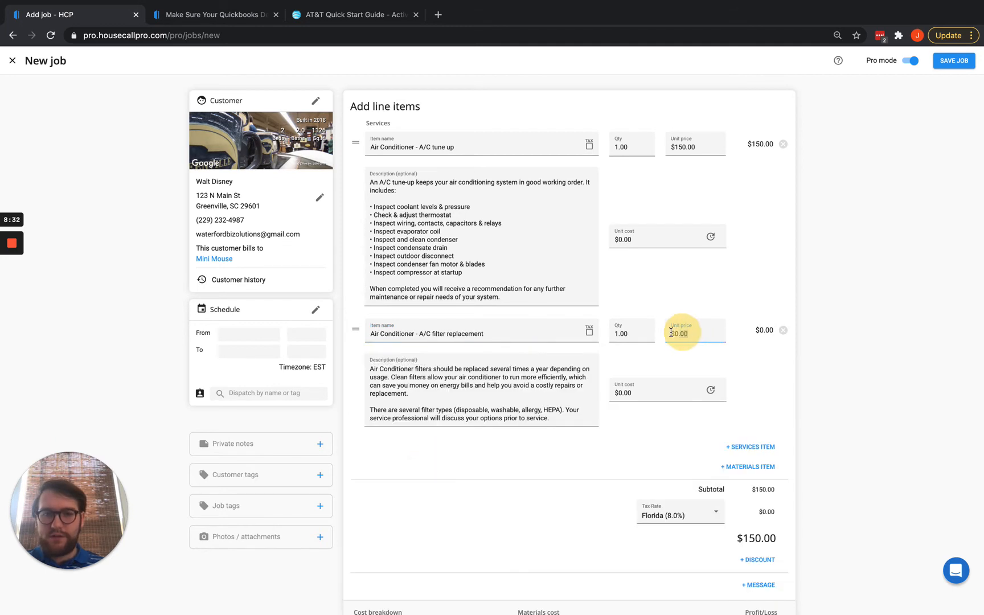
type("50")
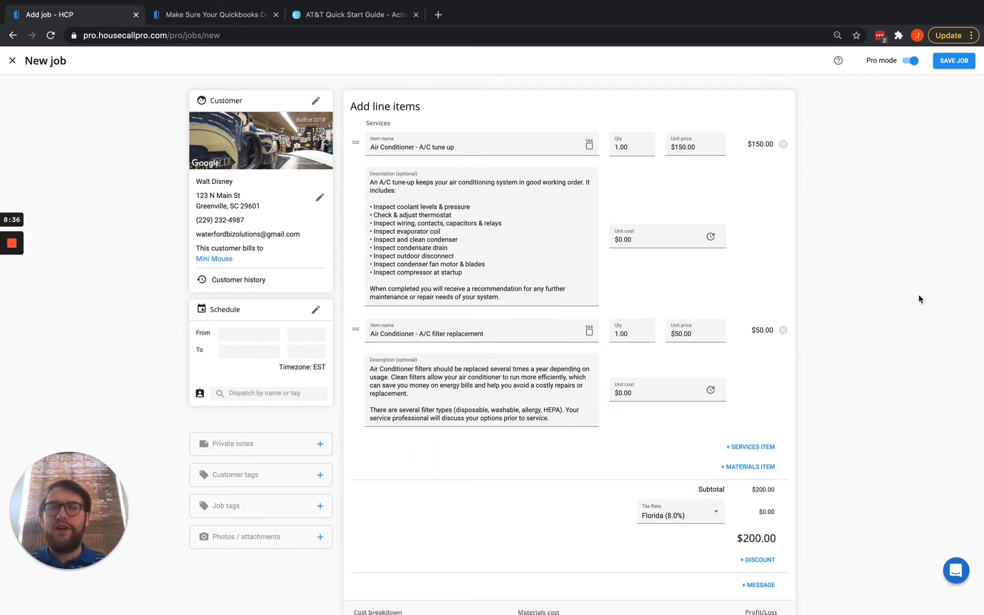
Turn Pro mode off and expand Line items to show both services totaling $200.00.
scroll(773, 310, "down", 1)
scroll(773, 311, "up", 2)
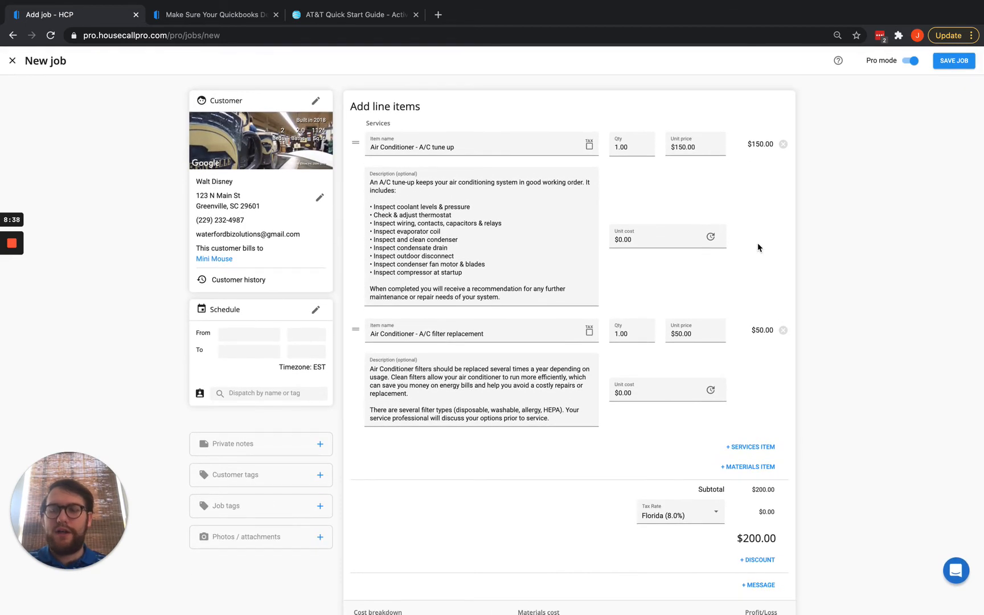
scroll(758, 246, "down", 2)
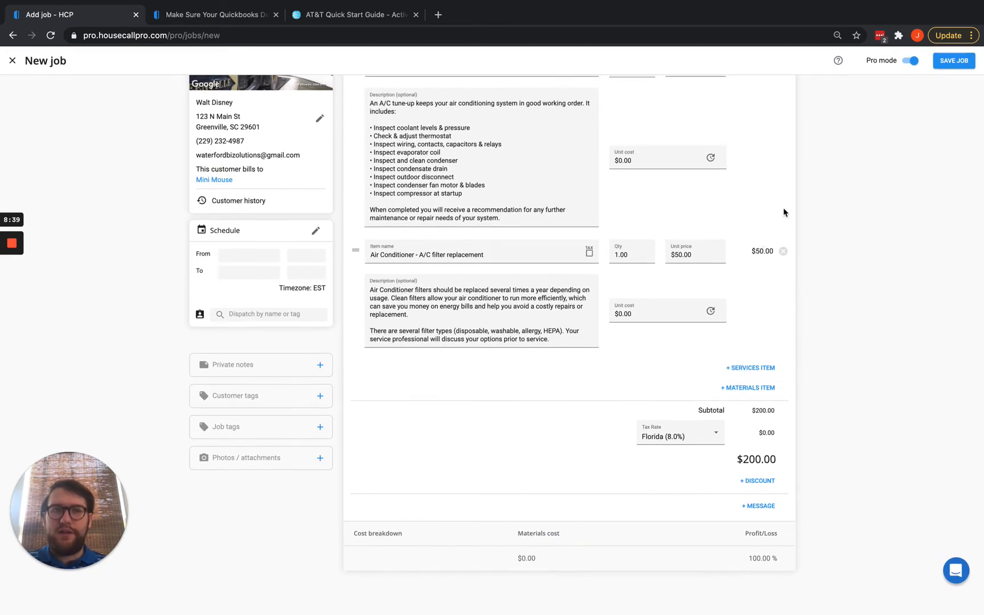
left_click(911, 60)
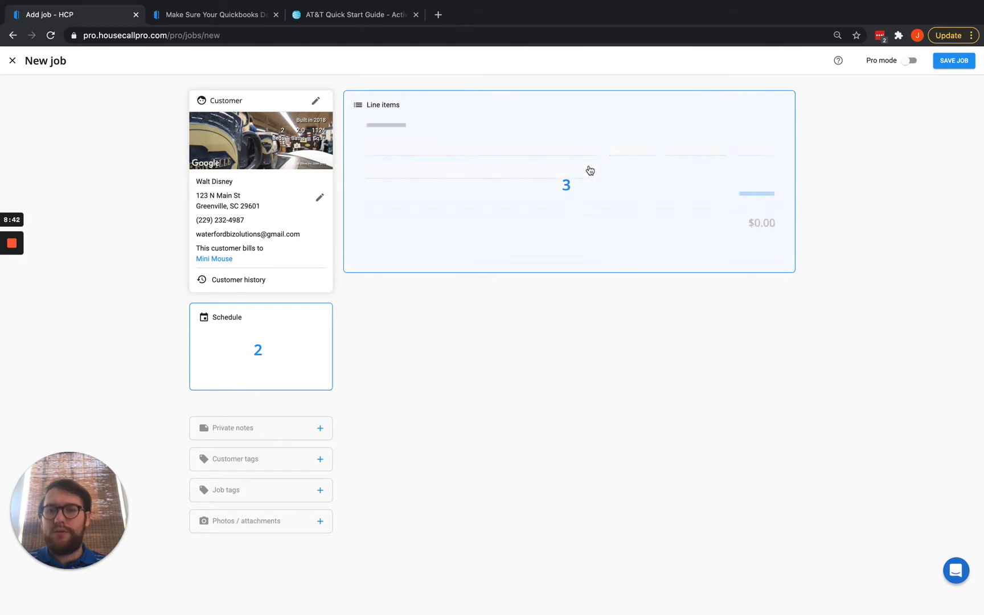
left_click(538, 204)
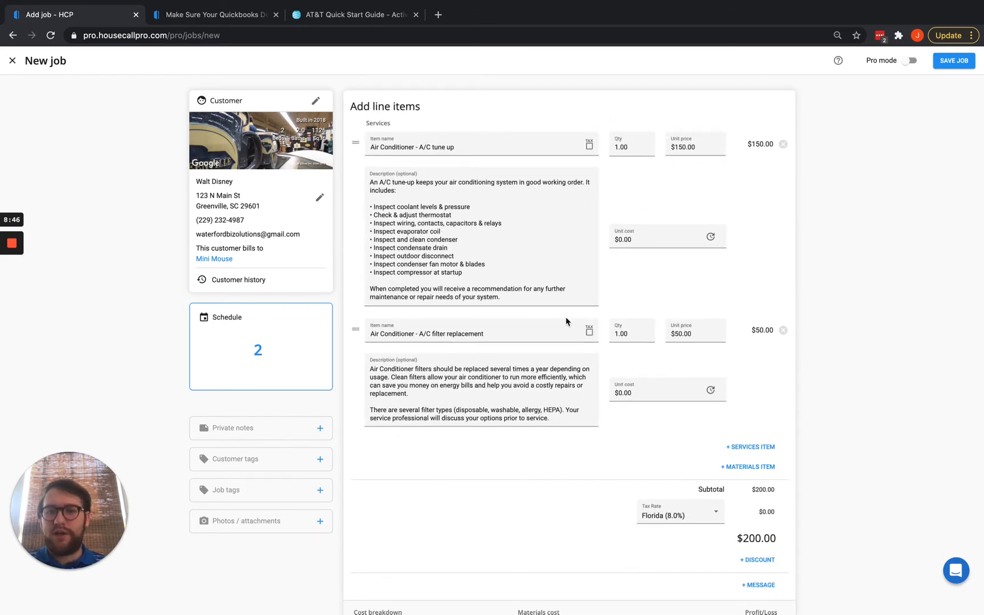
left_click(277, 342)
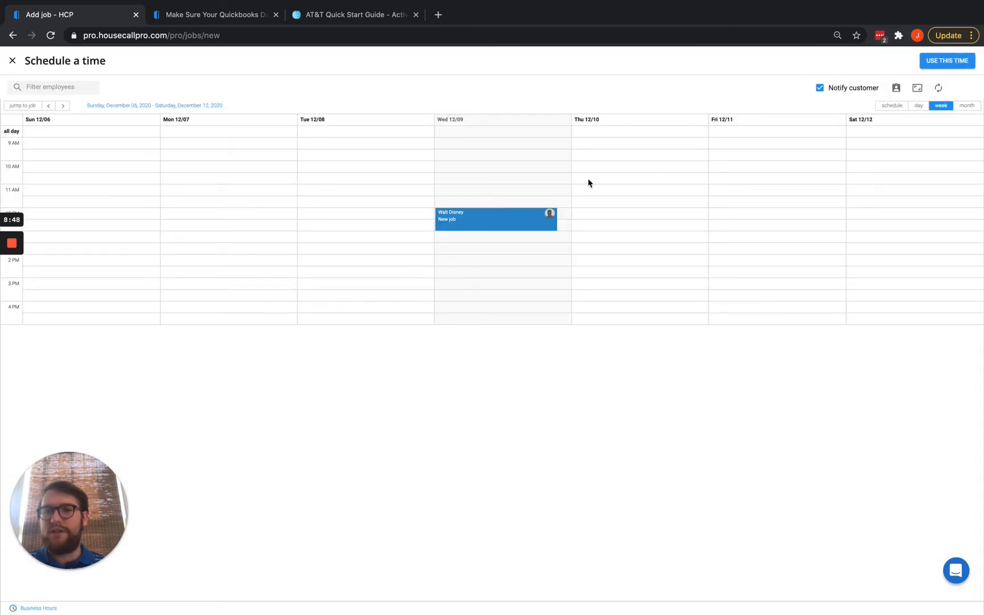
Book the job for Wednesday, Dec 9 2020, from 12:00pm to 1:00pm.
mouse_move(501, 215)
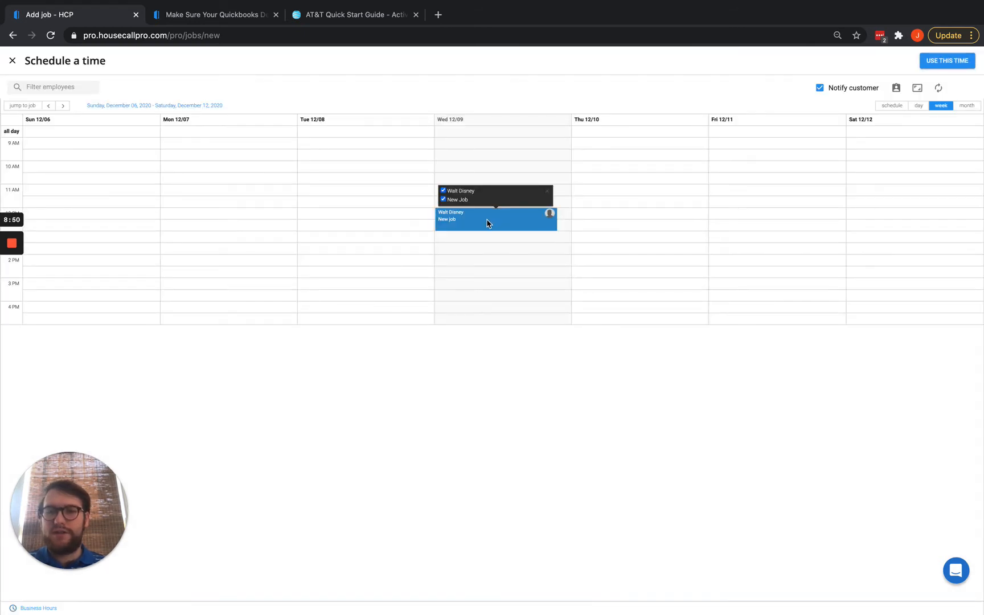
left_click(488, 223)
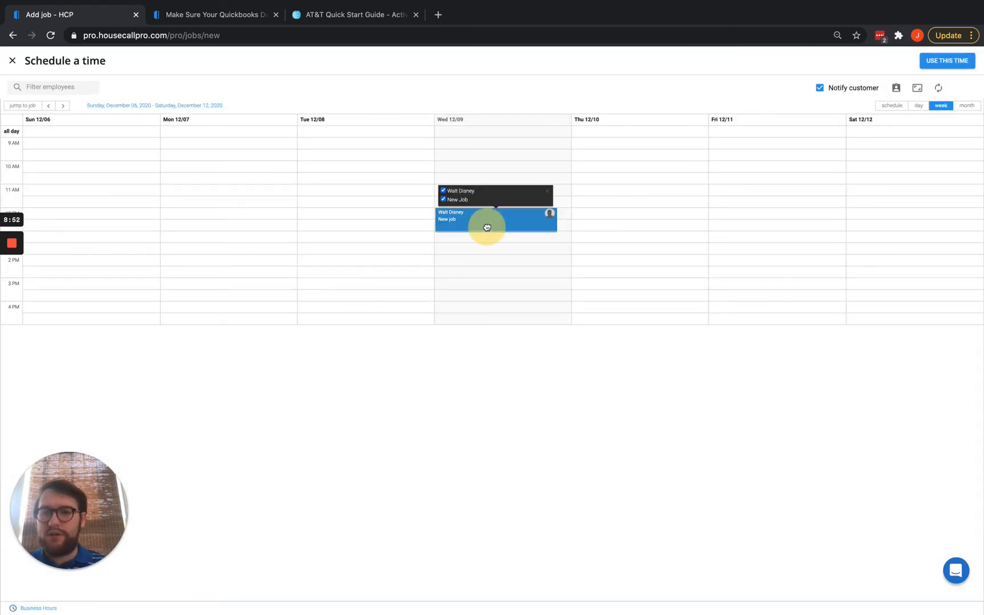
left_click(961, 61)
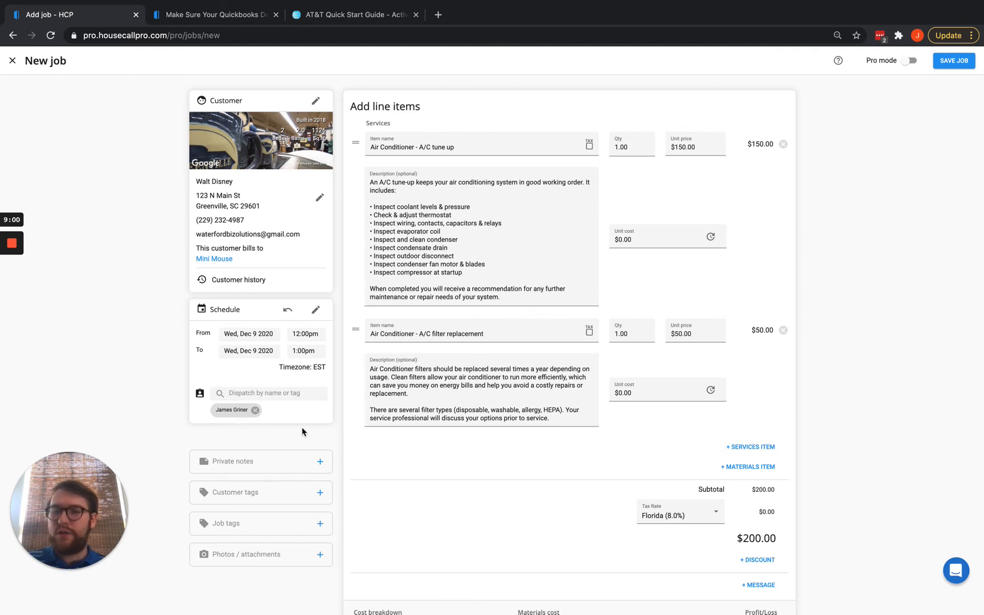
Review the A/C tune up line's name, description, quantity and unit price.
scroll(315, 464, "down", 3)
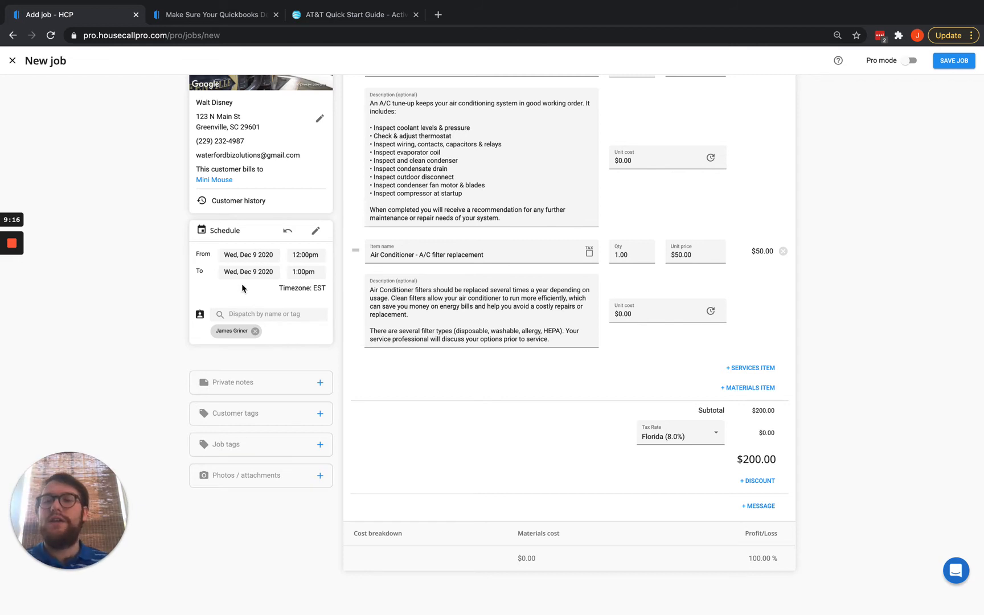
scroll(296, 282, "up", 3)
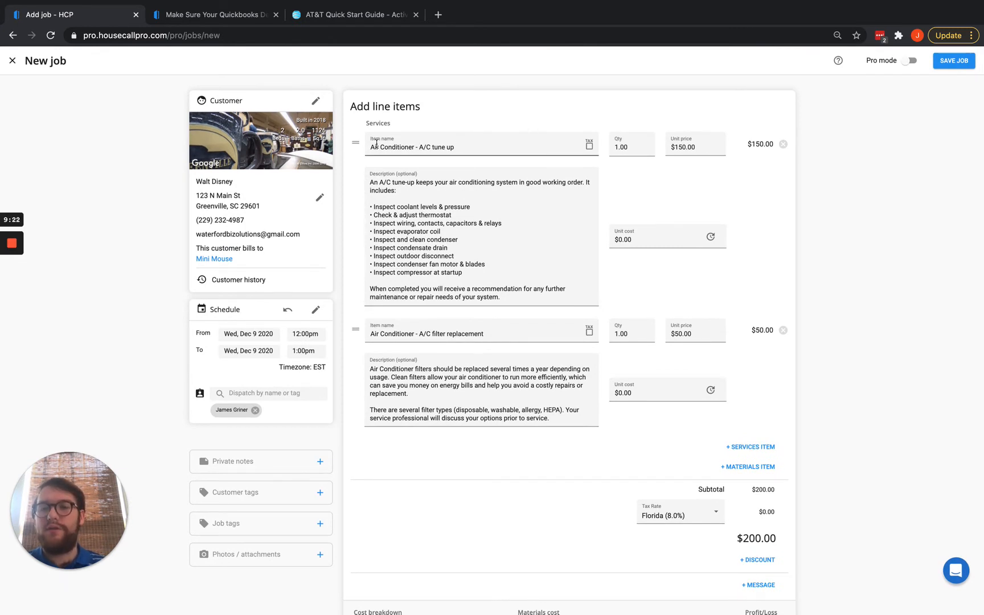
left_click_drag(376, 143, 459, 147)
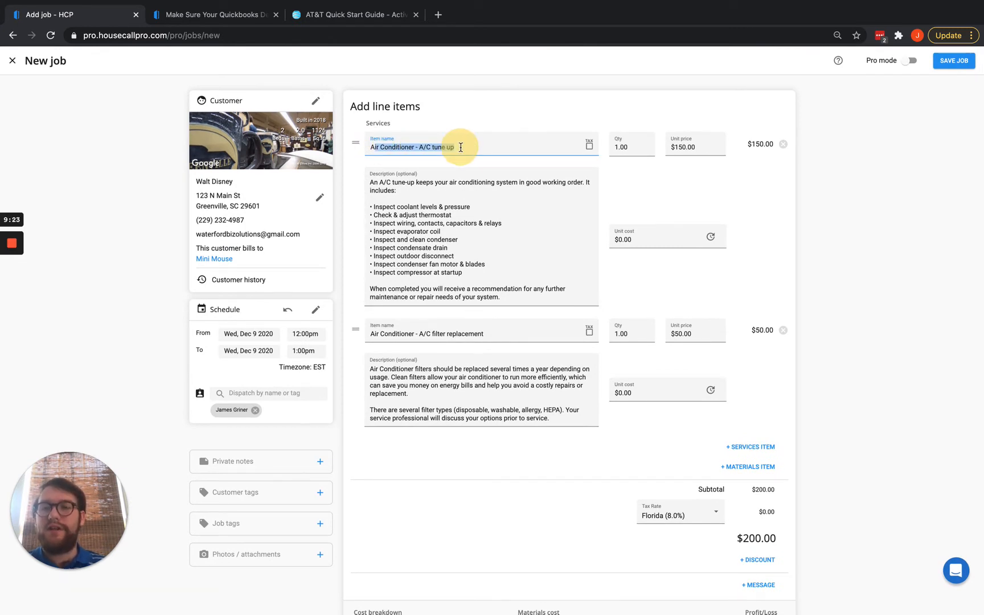
left_click(511, 303)
left_click_drag(507, 293, 369, 174)
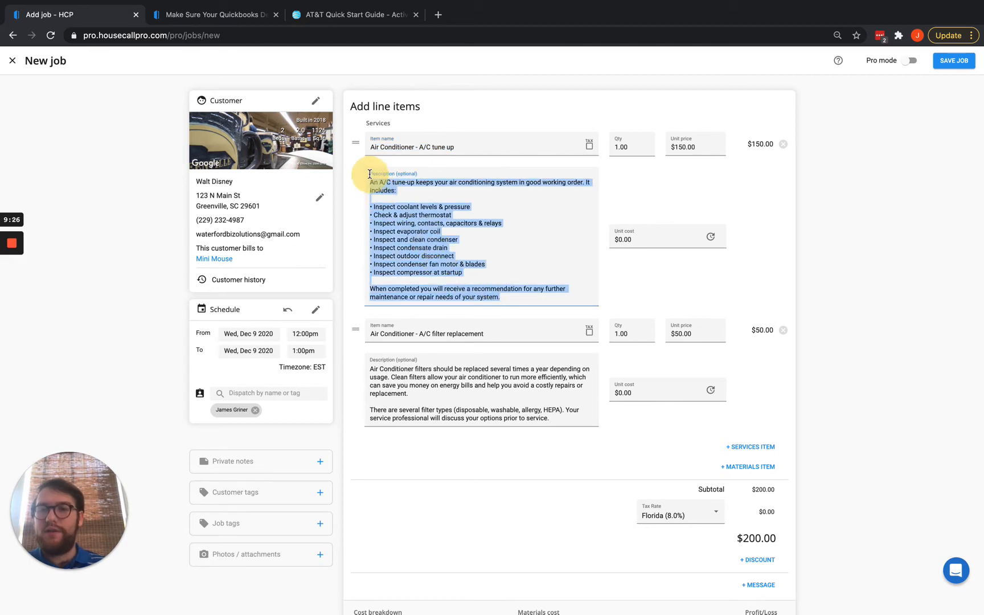
left_click(638, 147)
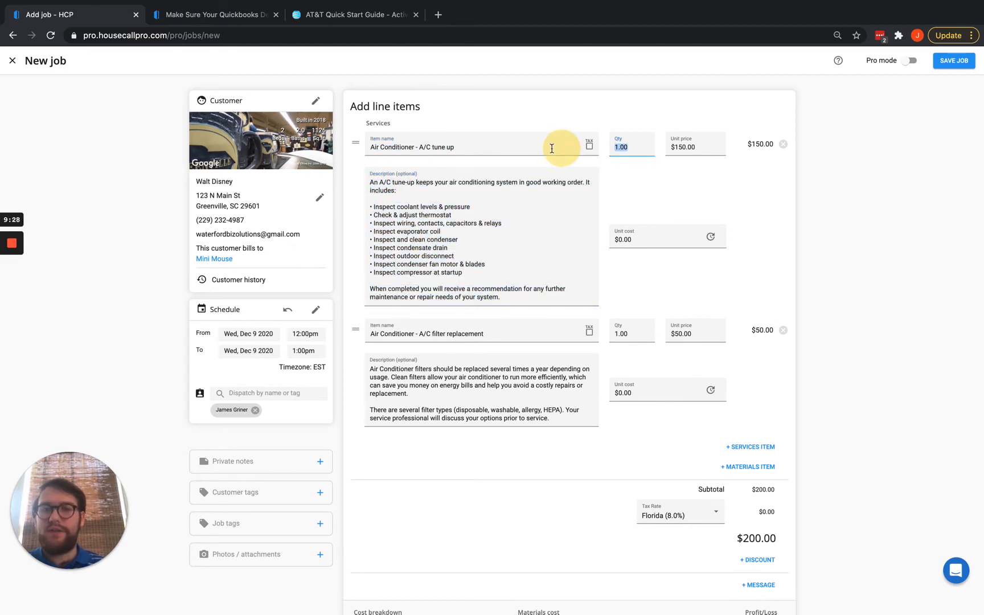
left_click(713, 147)
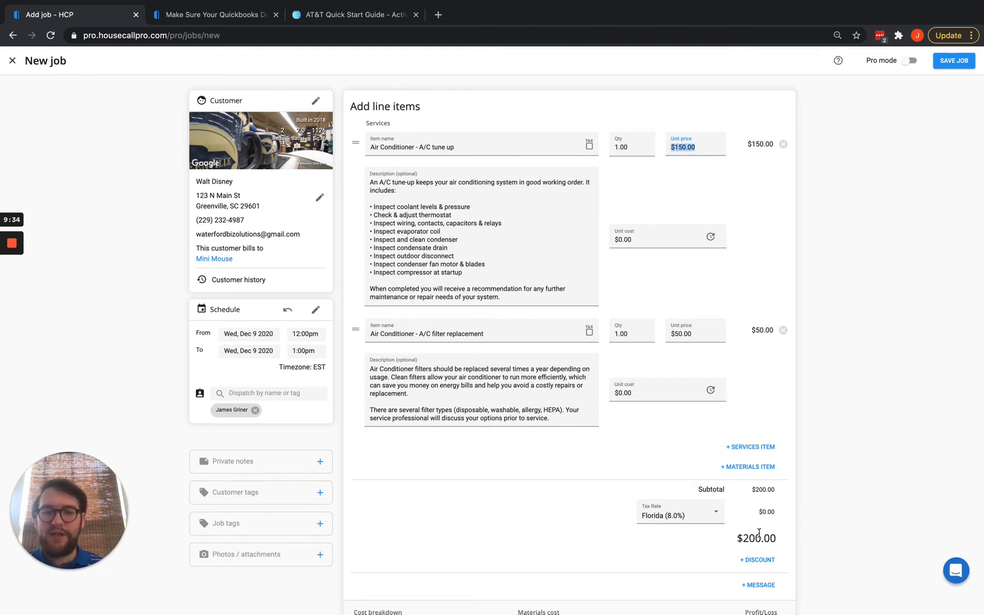
Make both A/C lines taxable, giving $16.00 tax and $216.00 total, then open Add discount.
left_click(590, 146)
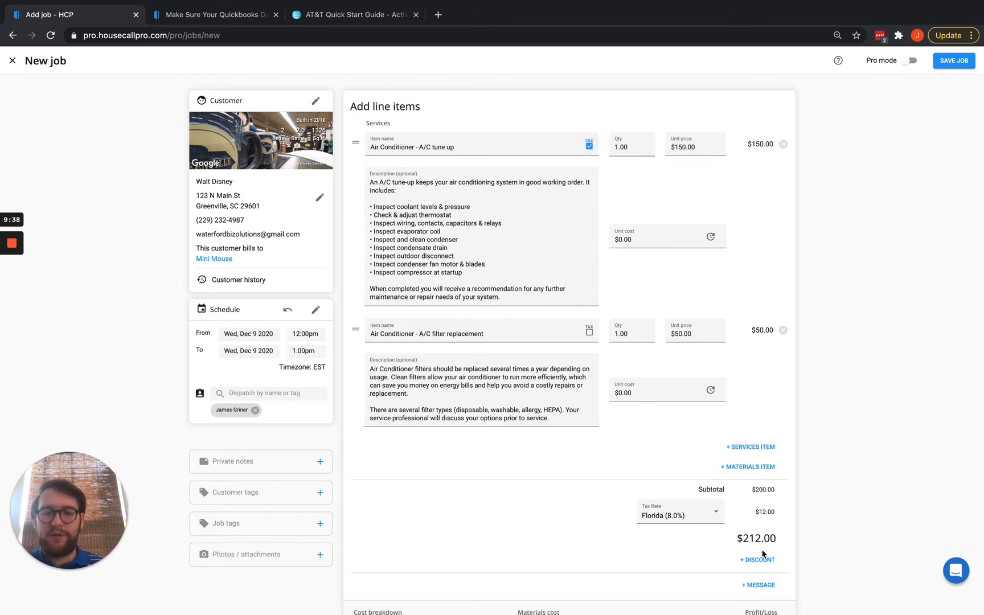
left_click(590, 332)
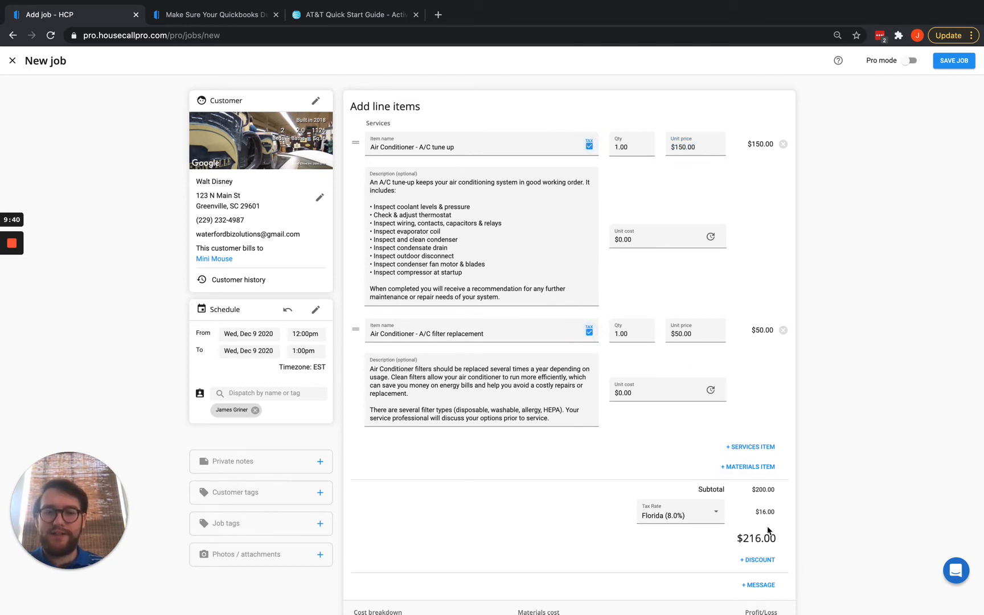
scroll(681, 413, "down", 2)
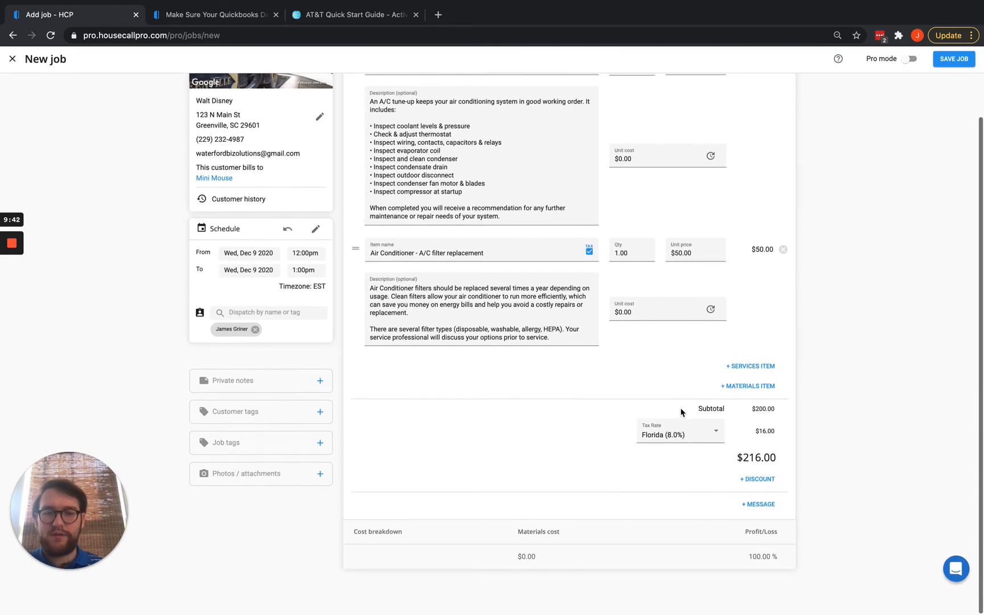
double_click(751, 412)
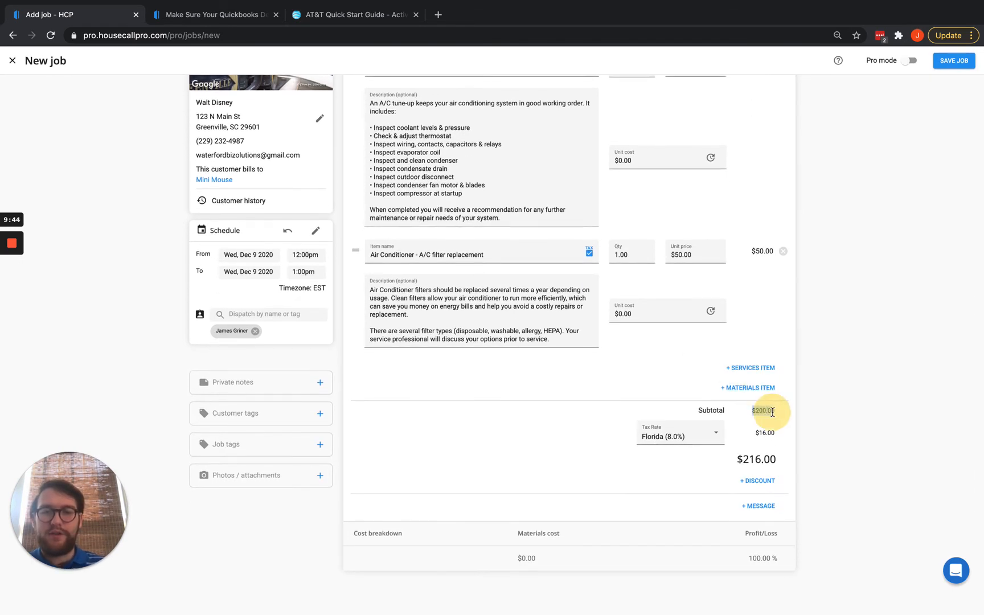
double_click(765, 433)
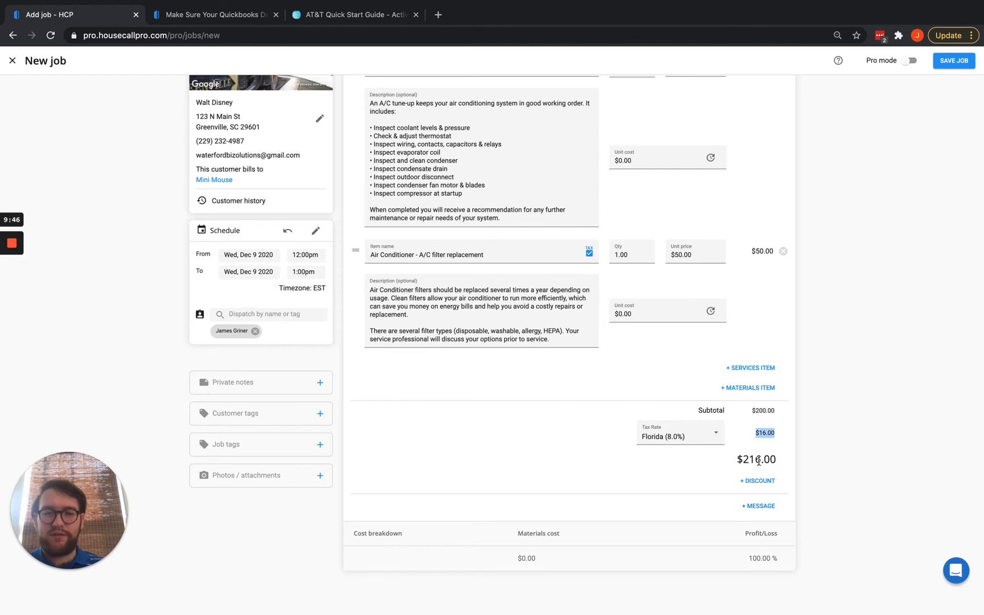
left_click_drag(738, 462, 781, 467)
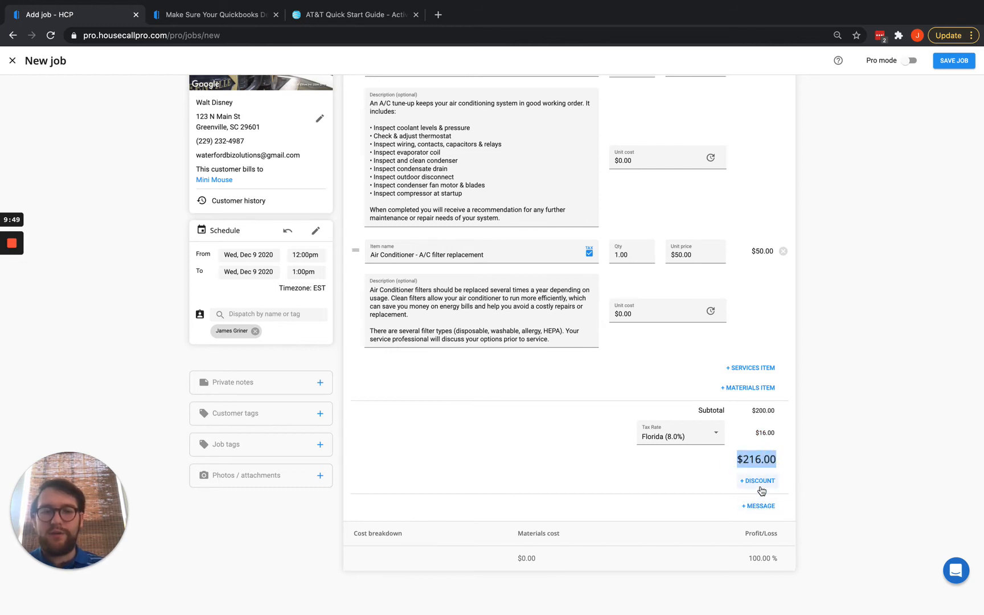
left_click(760, 482)
left_click(468, 316)
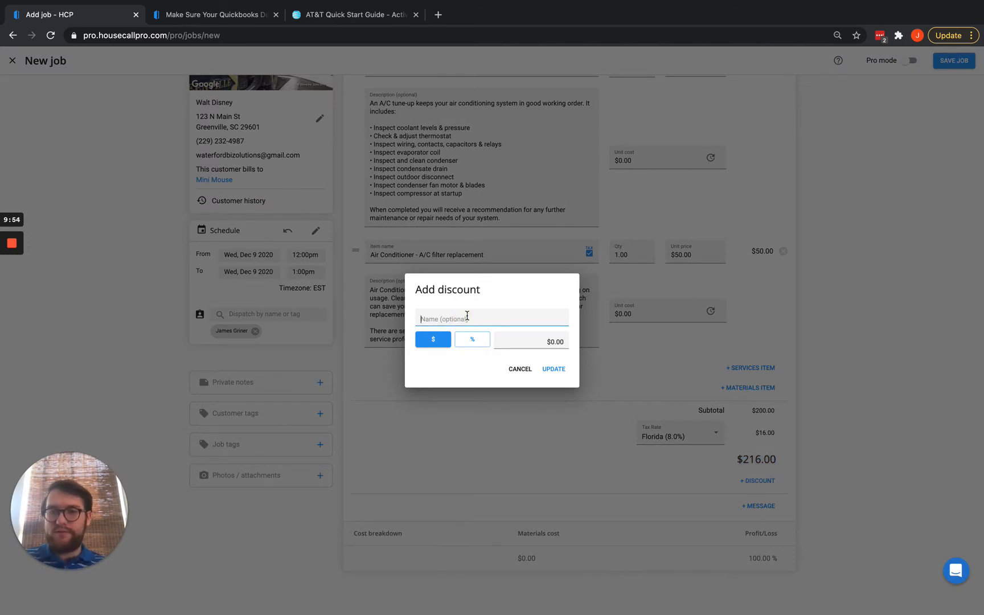
Apply a 10% Loyal Customer Discount and confirm the tax drops to $14.40.
type("Loyal Customer Discount")
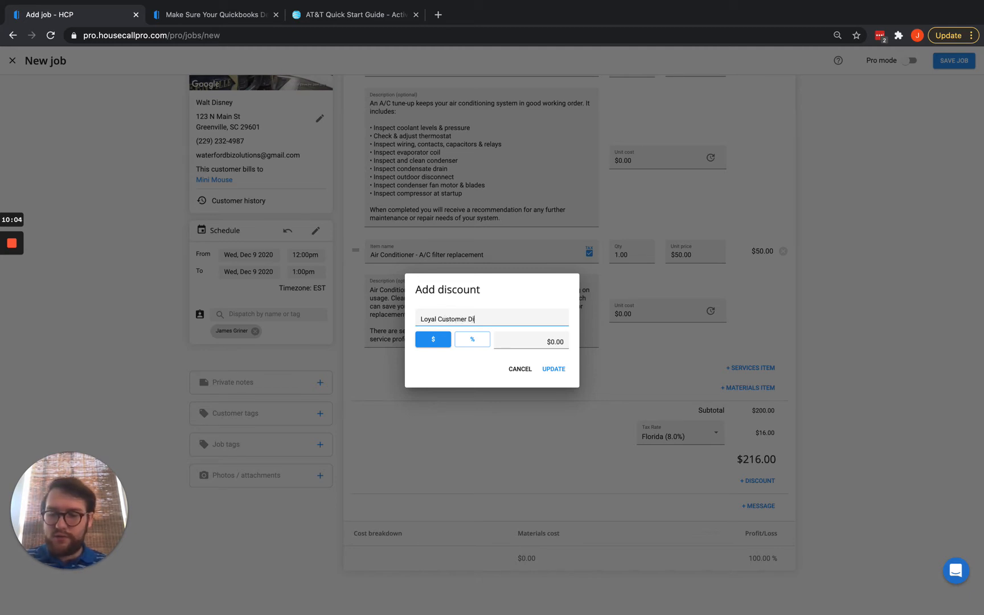
left_click(472, 340)
left_click(540, 342)
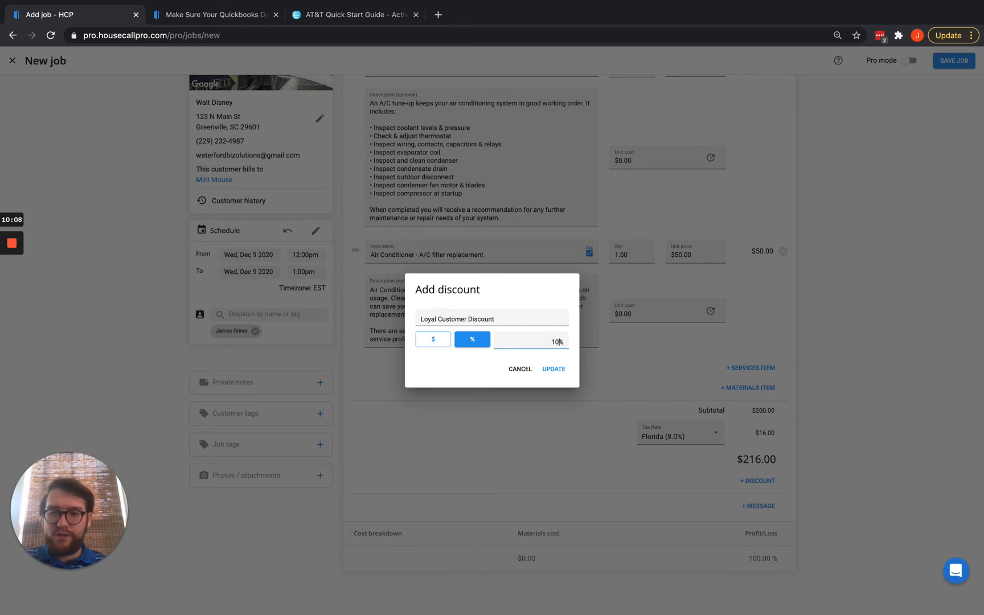
left_click(552, 373)
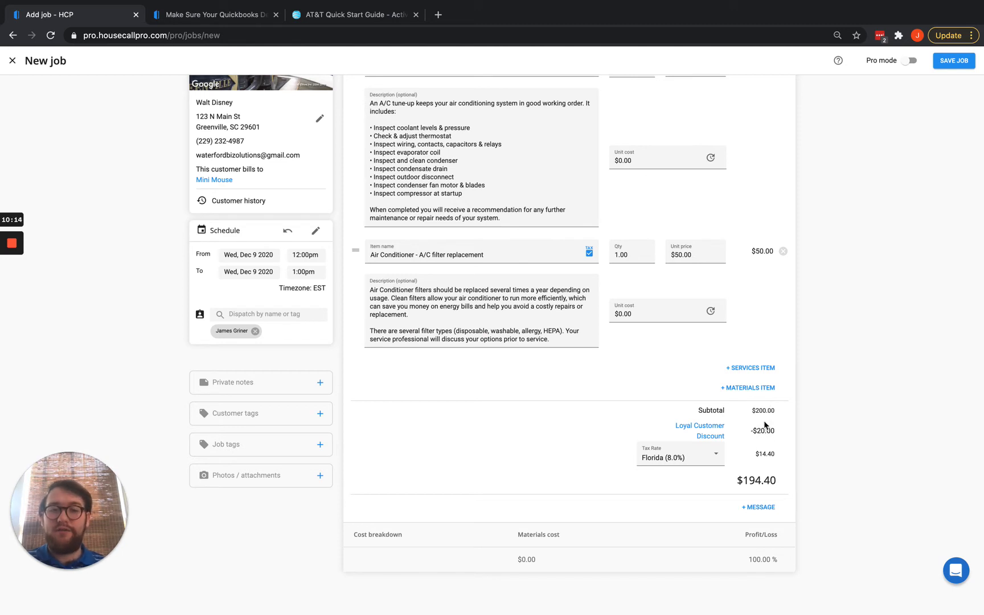
left_click_drag(753, 410, 775, 414)
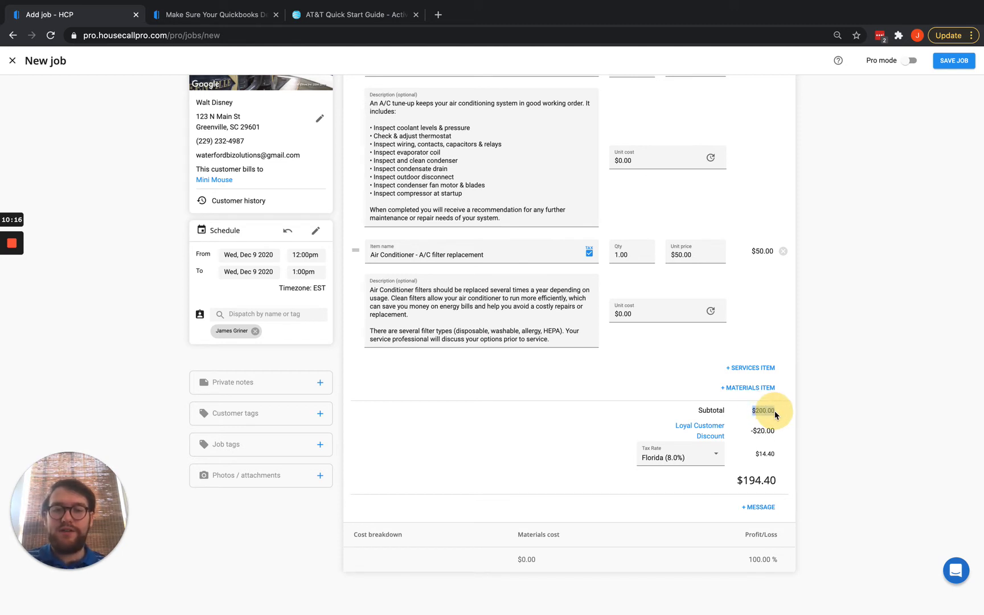
left_click_drag(753, 454, 776, 454)
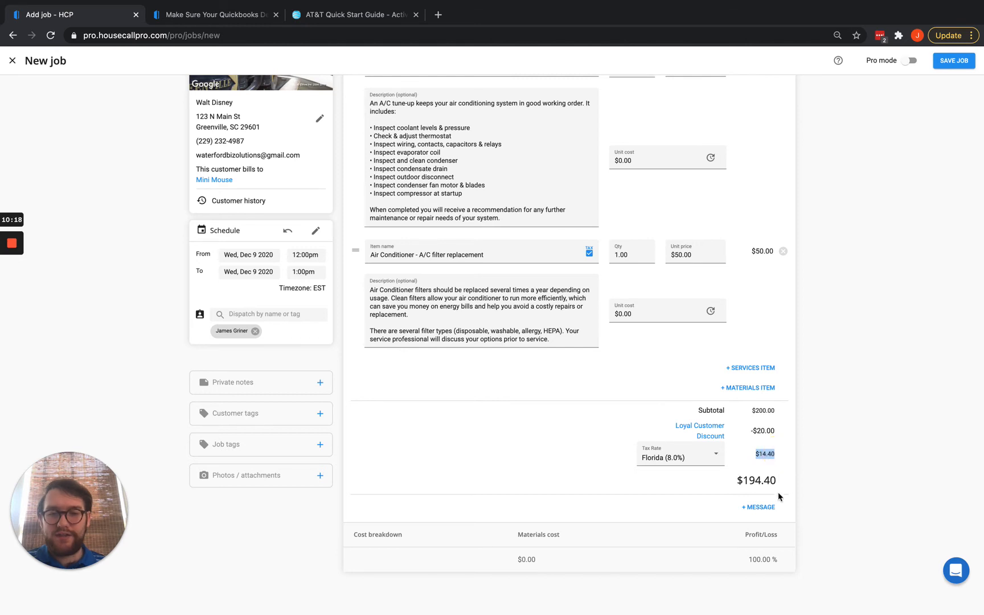
left_click(760, 508)
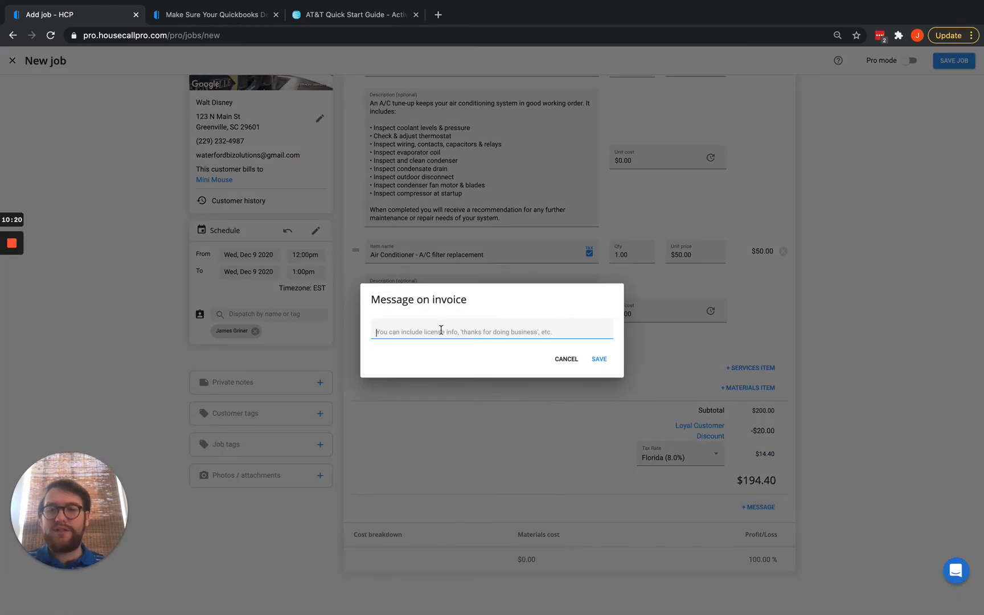
Add the note 'jsioerjasdlkjfas;dorewjfklasd' below the $194.40 total and save the job as Invoice #49.
type("jsioerjasdlkjfas;dorewjfklasd")
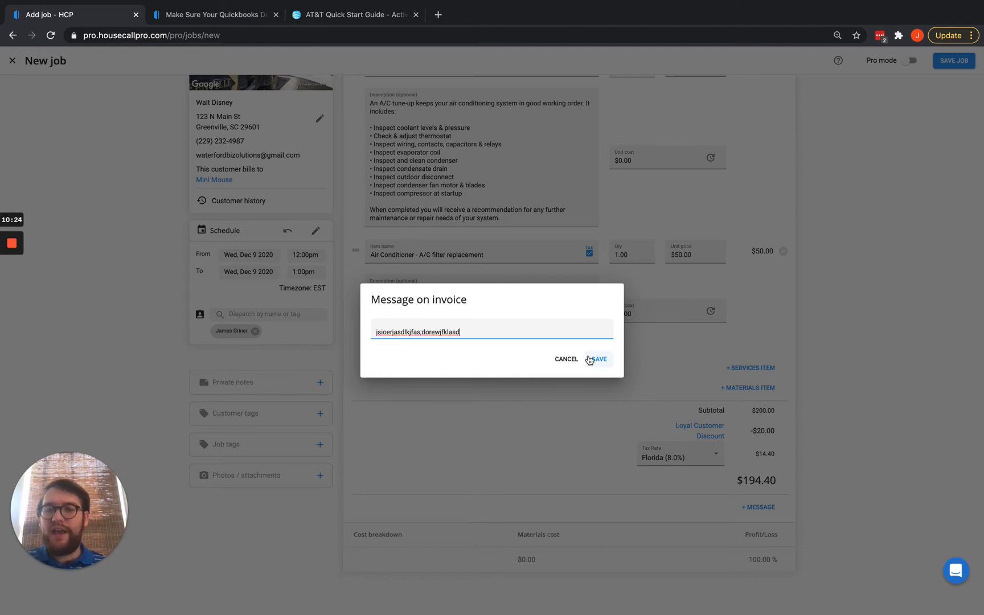
left_click(601, 359)
scroll(574, 424, "down", 1)
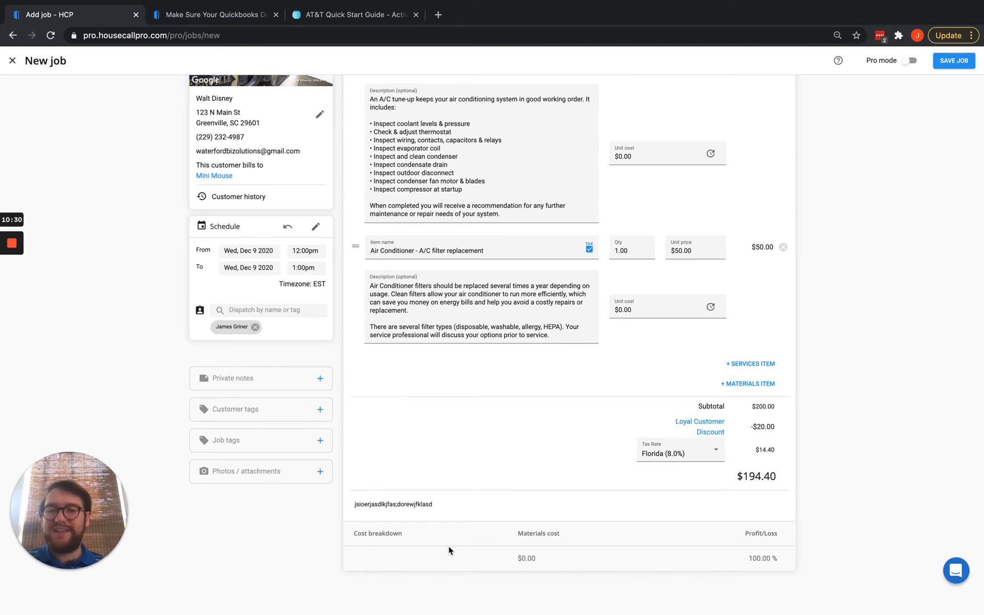
scroll(696, 556, "up", 5)
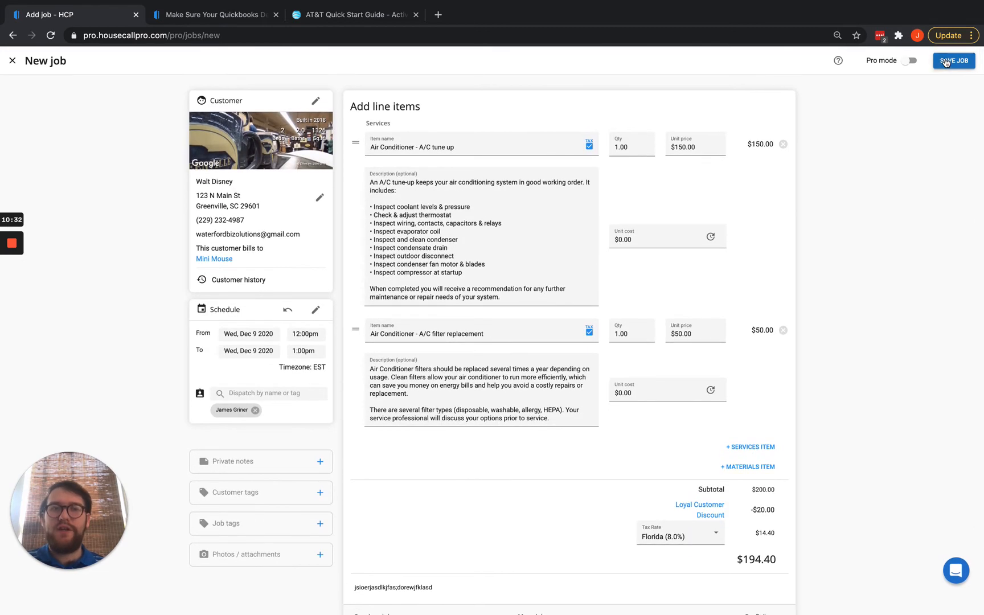
left_click(945, 61)
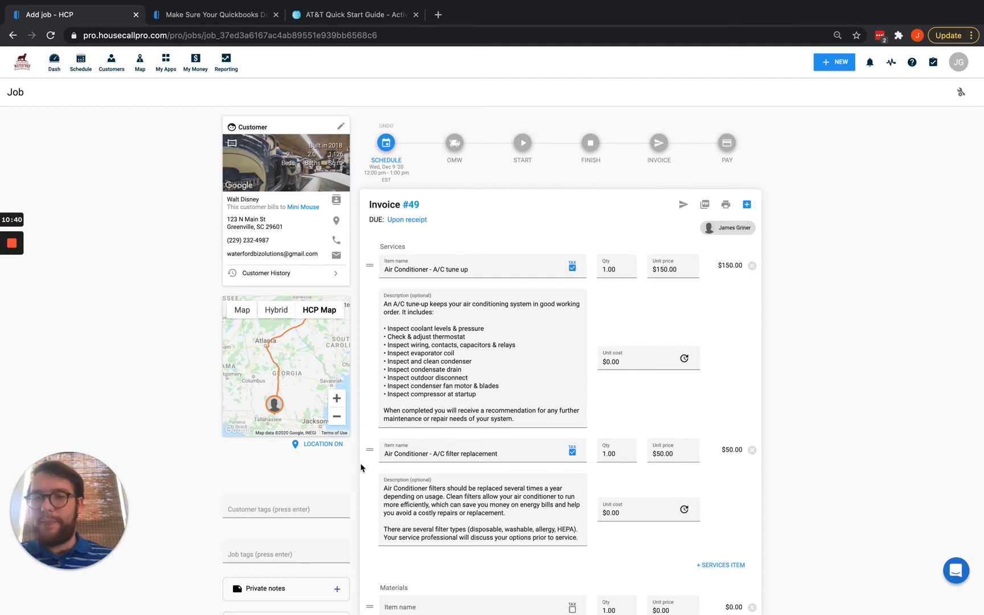
Look over the saved Invoice #49 job page, then show all open windows in Mission Control.
scroll(410, 487, "down", 2)
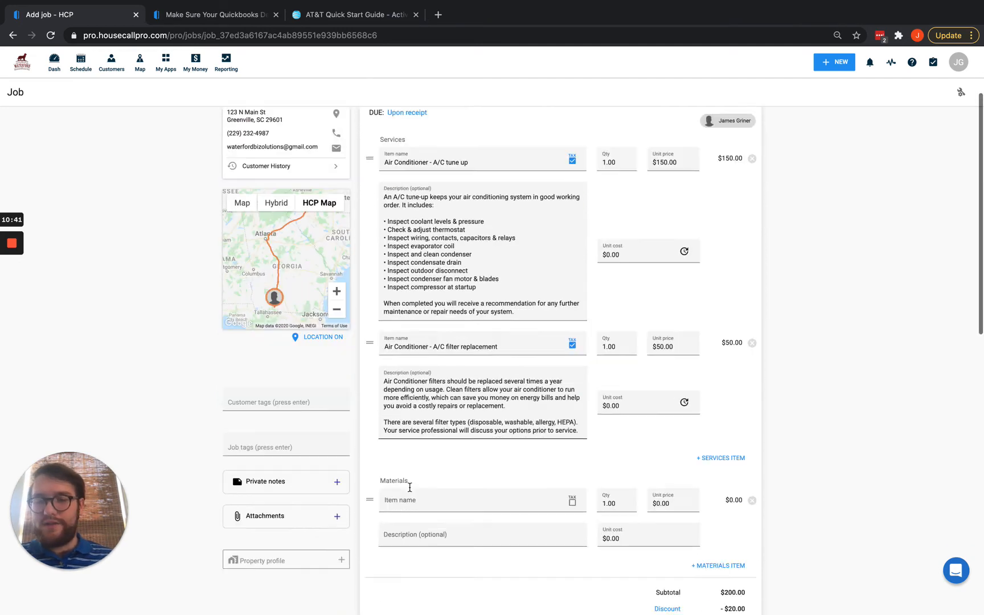
scroll(410, 487, "down", 10)
scroll(409, 488, "up", 15)
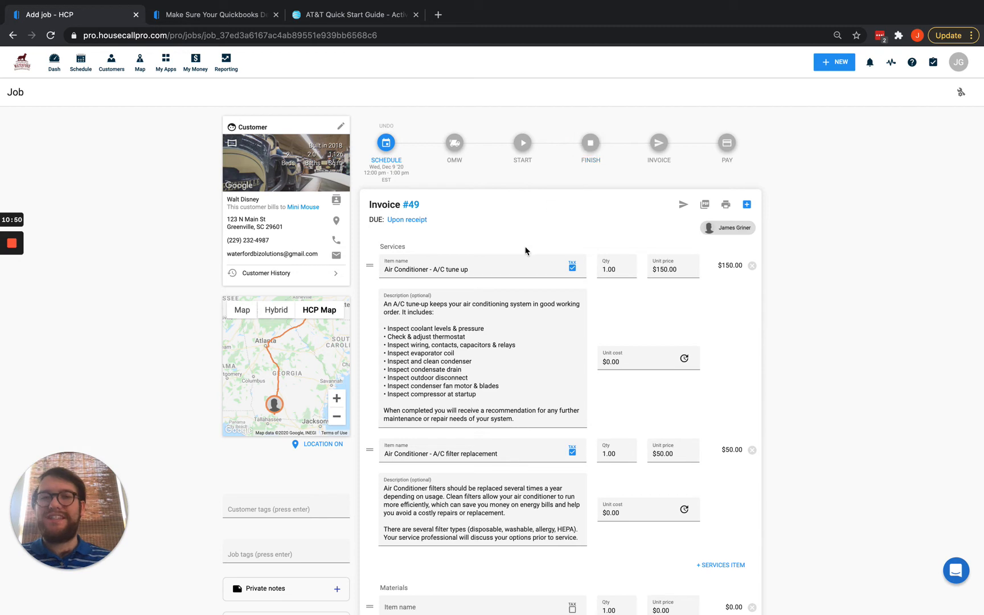
mouse_move(15, 238)
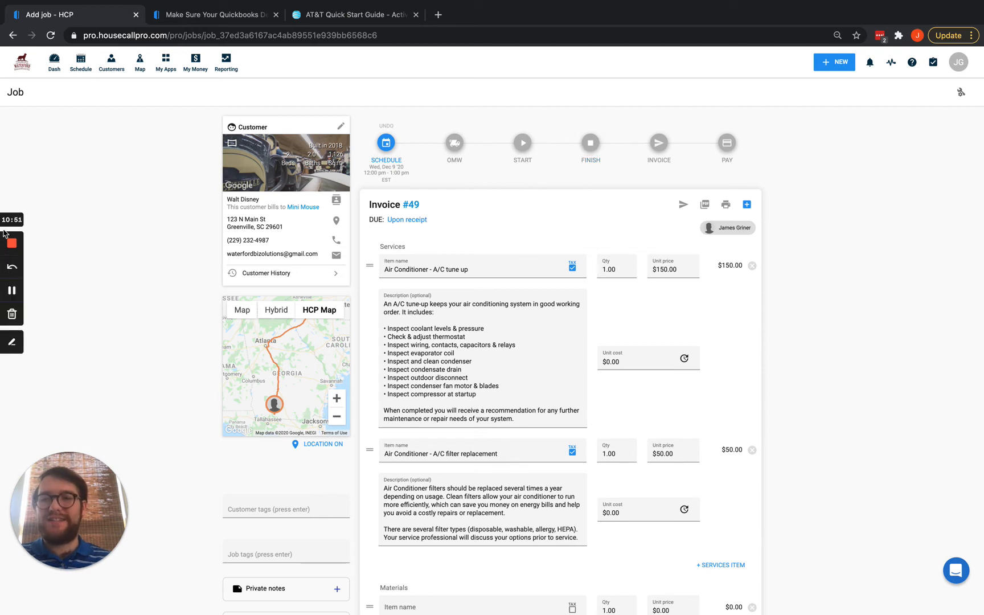
left_click(13, 290)
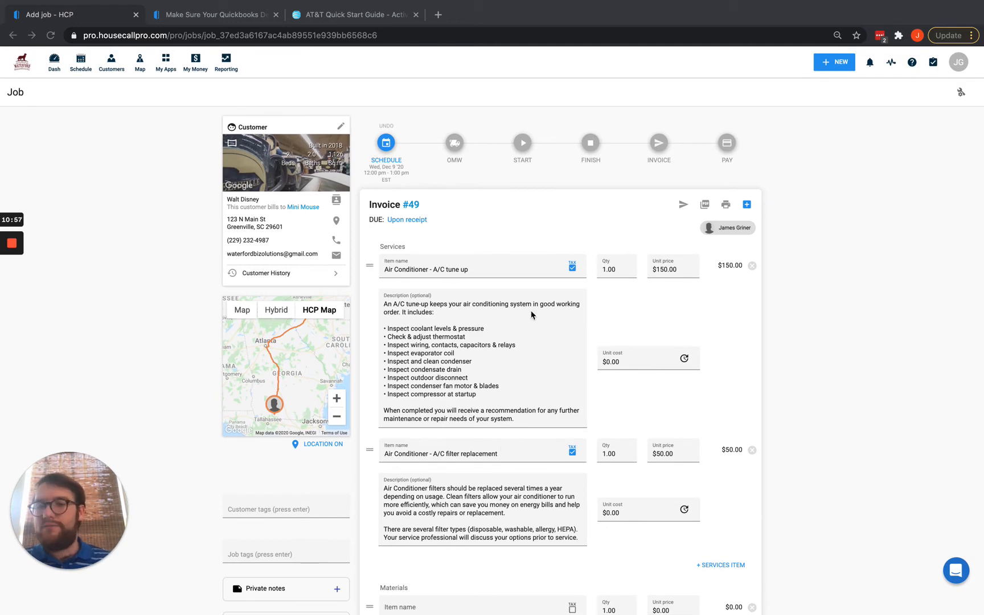
scroll(621, 450, "down", 5)
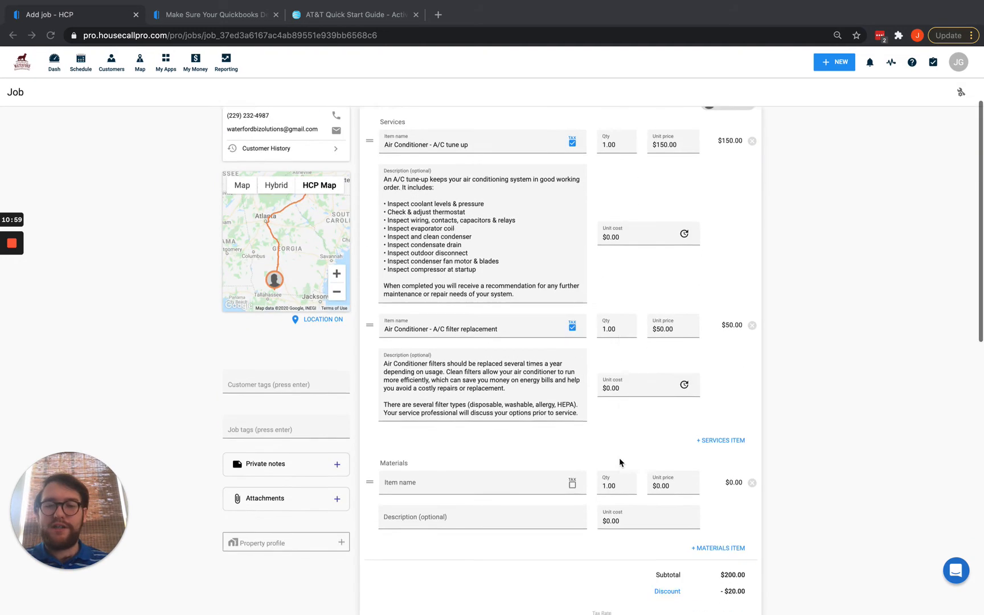
scroll(620, 458, "up", 5)
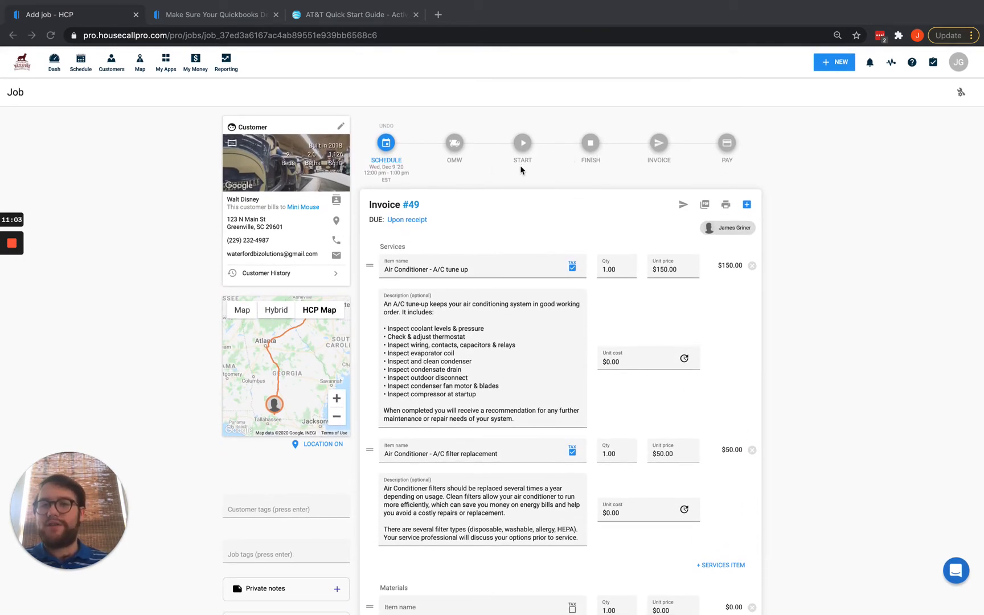
left_click(453, 148)
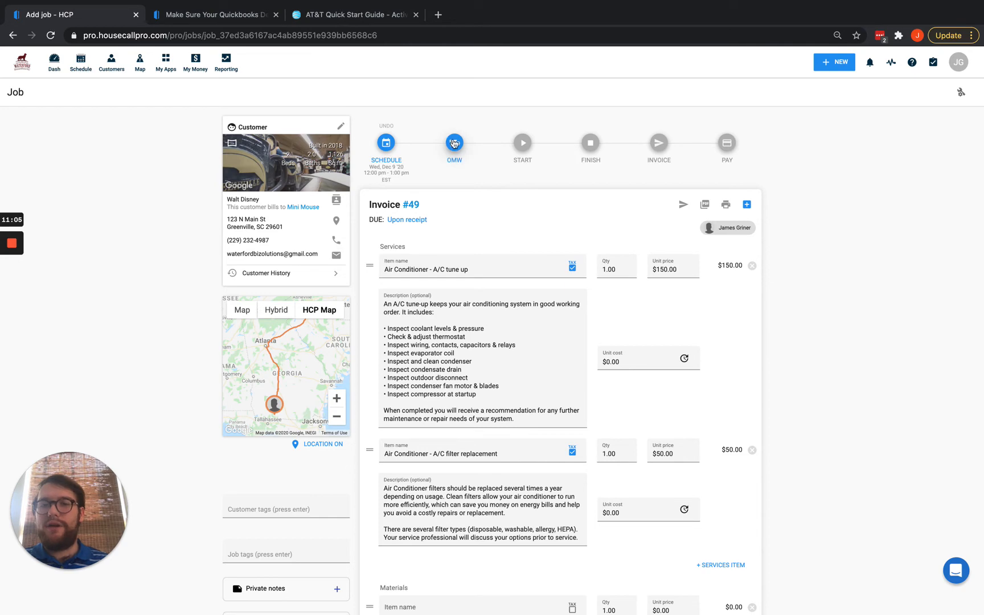
key("ctrl+Up")
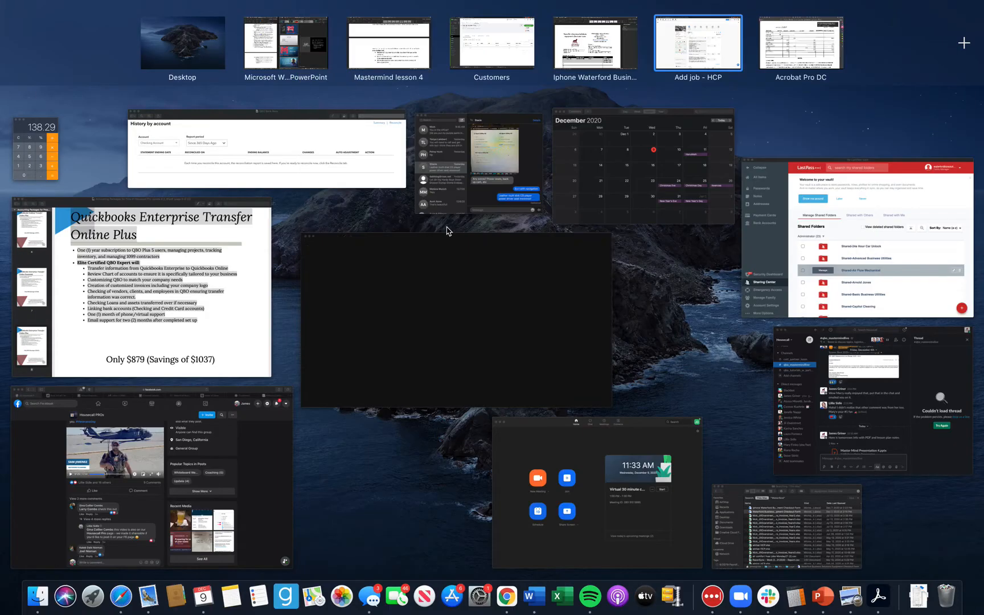
Reload the QuickBooks customer page, confirm only invoice 48 is listed, and return to the Housecall Pro job.
left_click(516, 64)
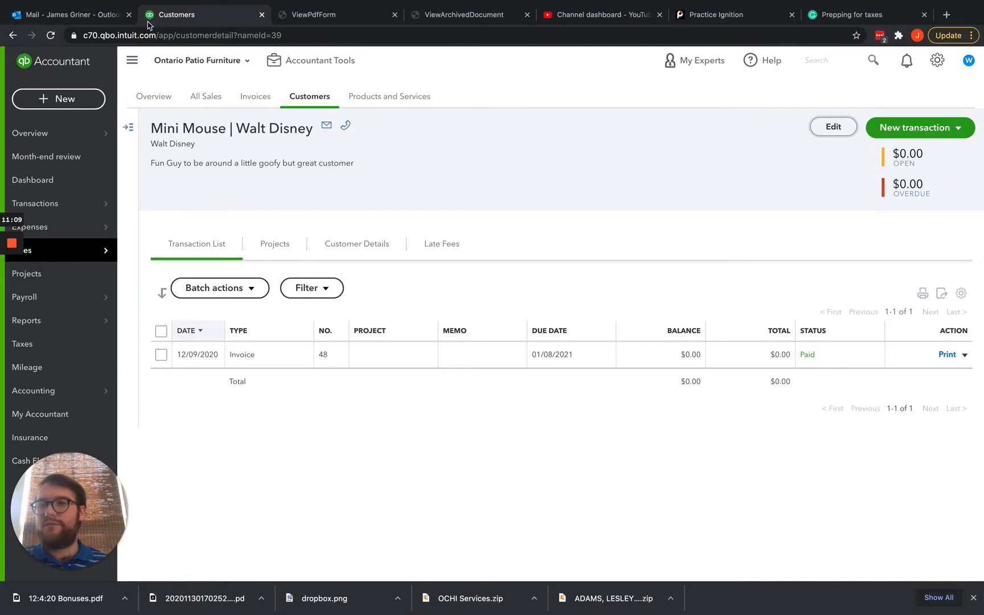
left_click(50, 36)
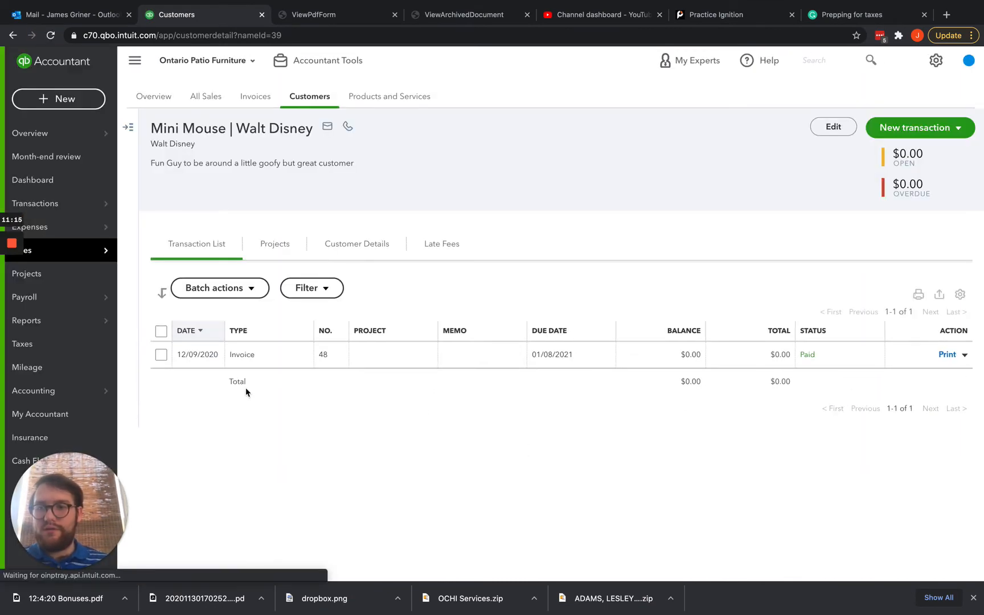
left_click(322, 358)
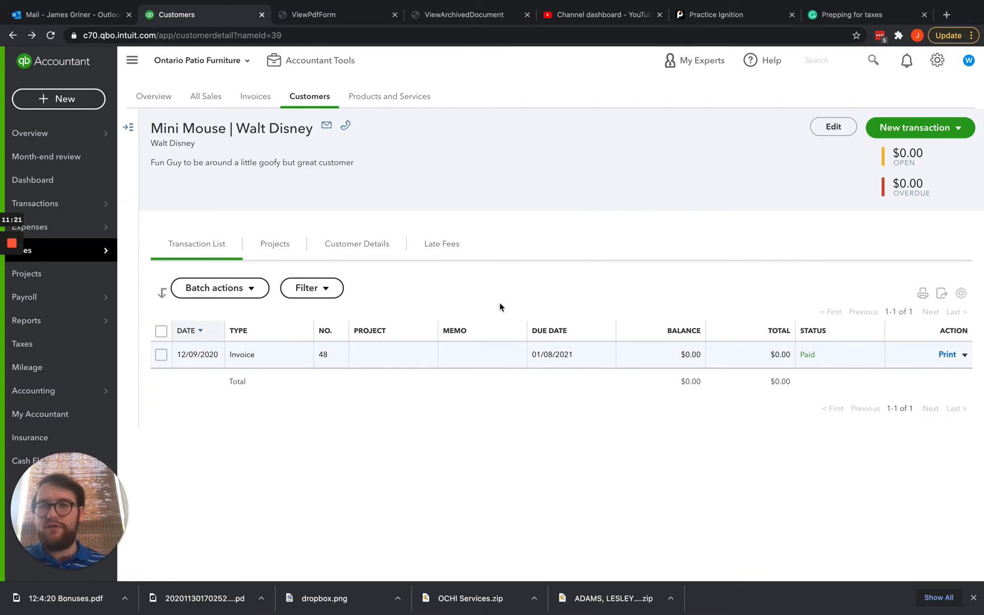
key("ctrl+Up")
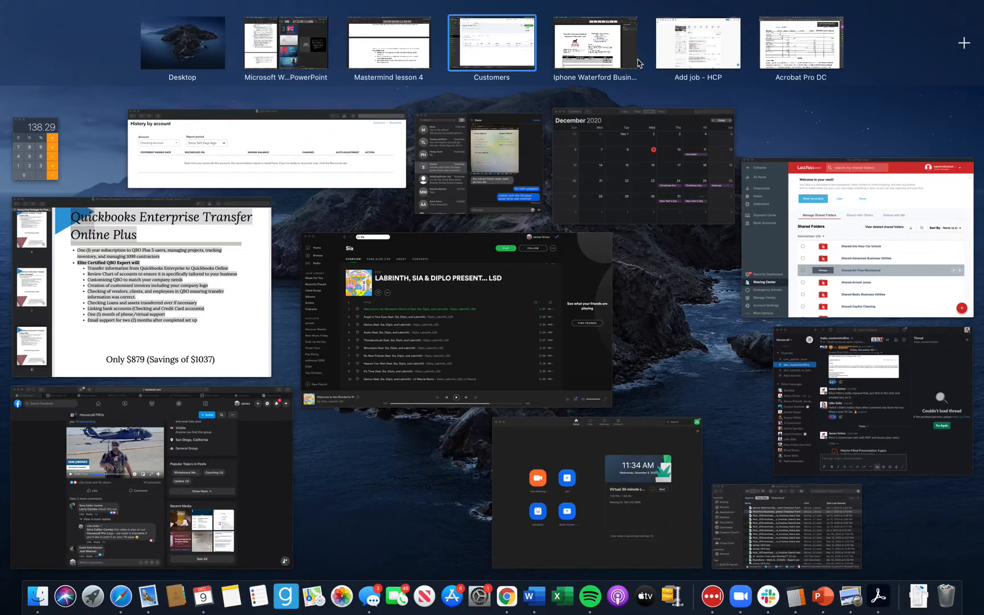
left_click(713, 57)
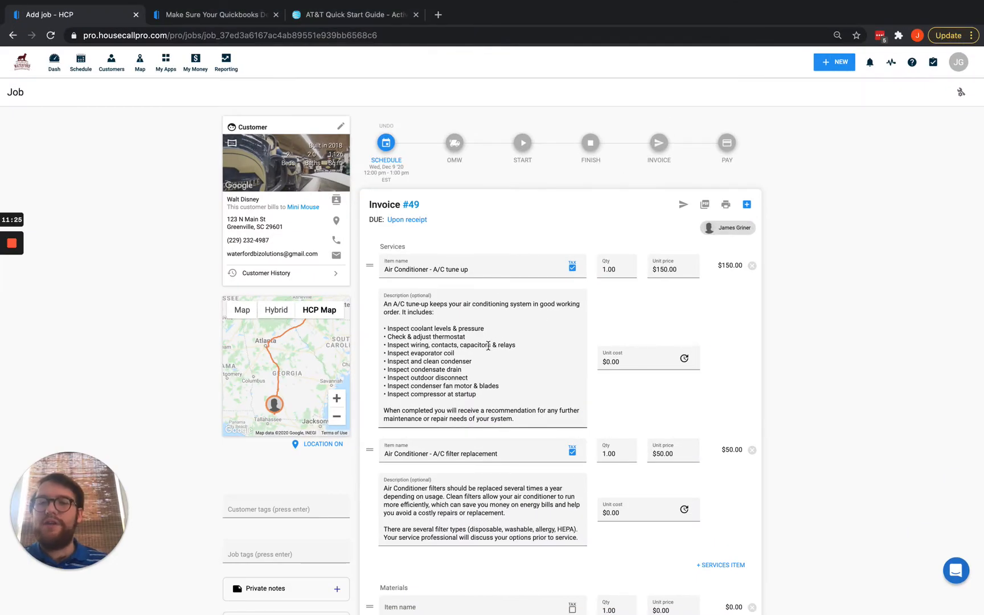
Mark the technician as on the way with customer notification turned off.
left_click(455, 145)
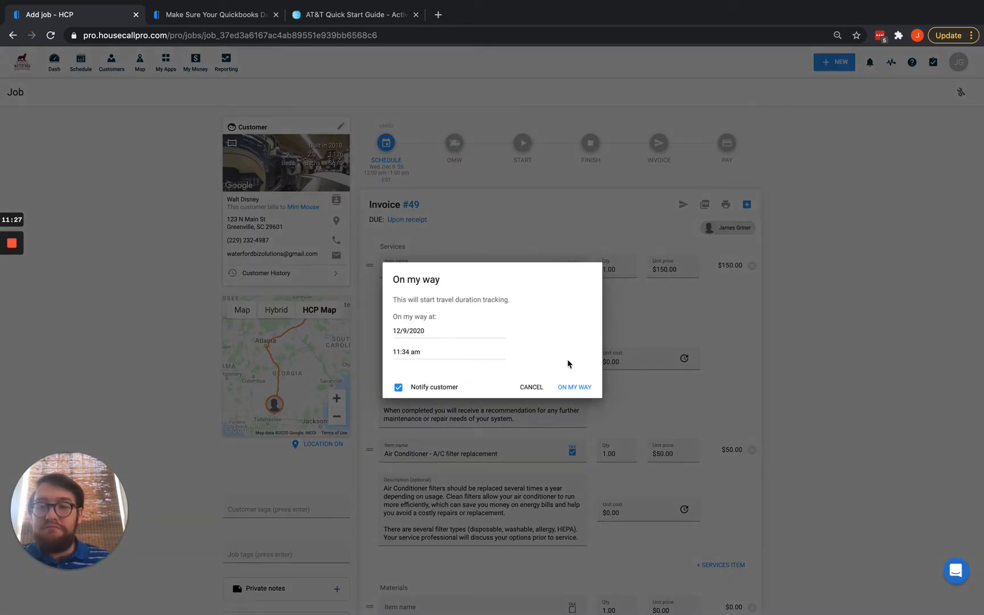
left_click(400, 388)
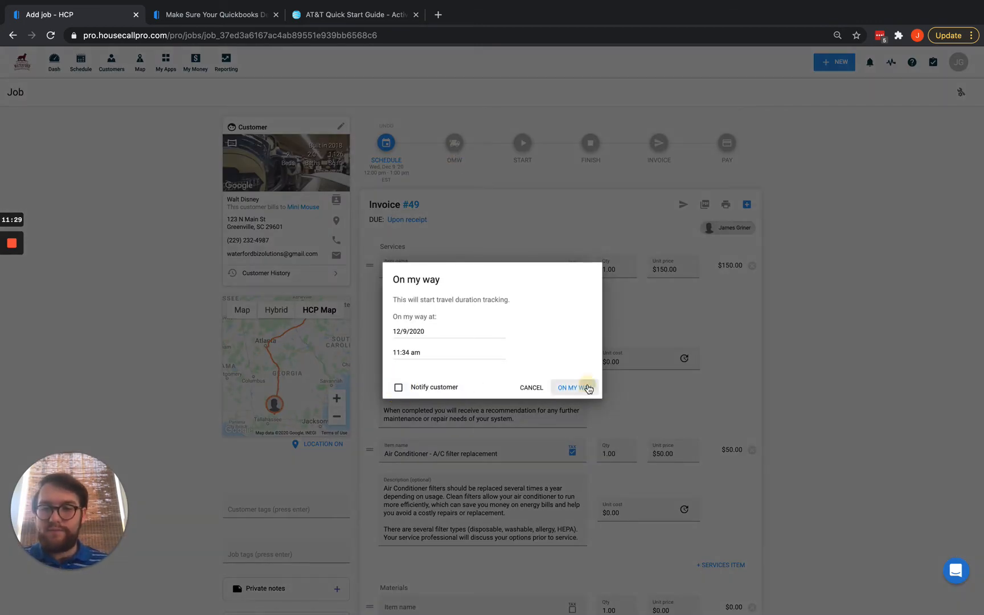
left_click(586, 387)
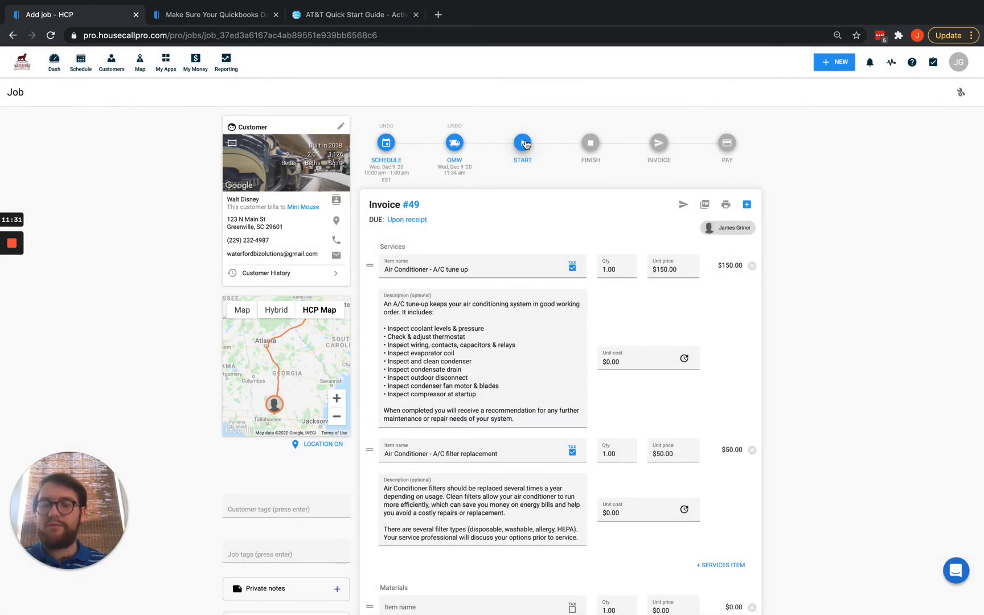
Start the Invoice #49 job and confirm the start, then show all windows.
left_click(523, 145)
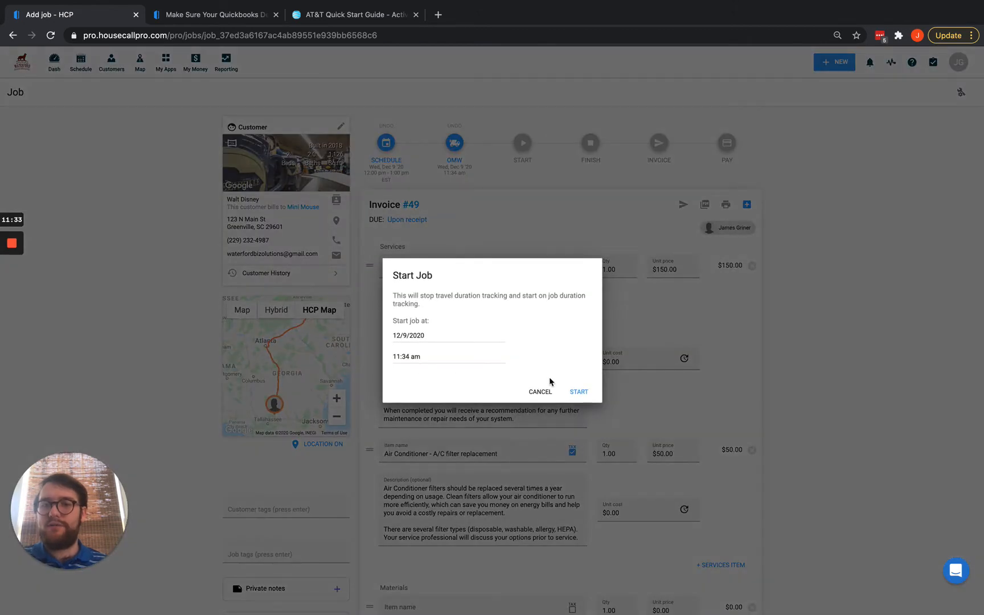
left_click(579, 392)
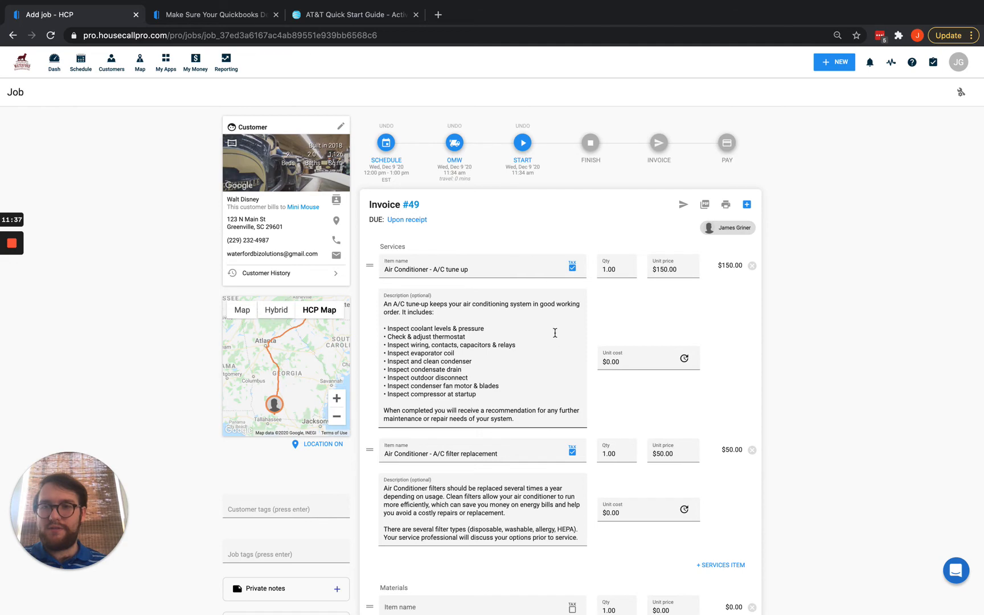
scroll(555, 333, "down", 8)
scroll(555, 334, "up", 7)
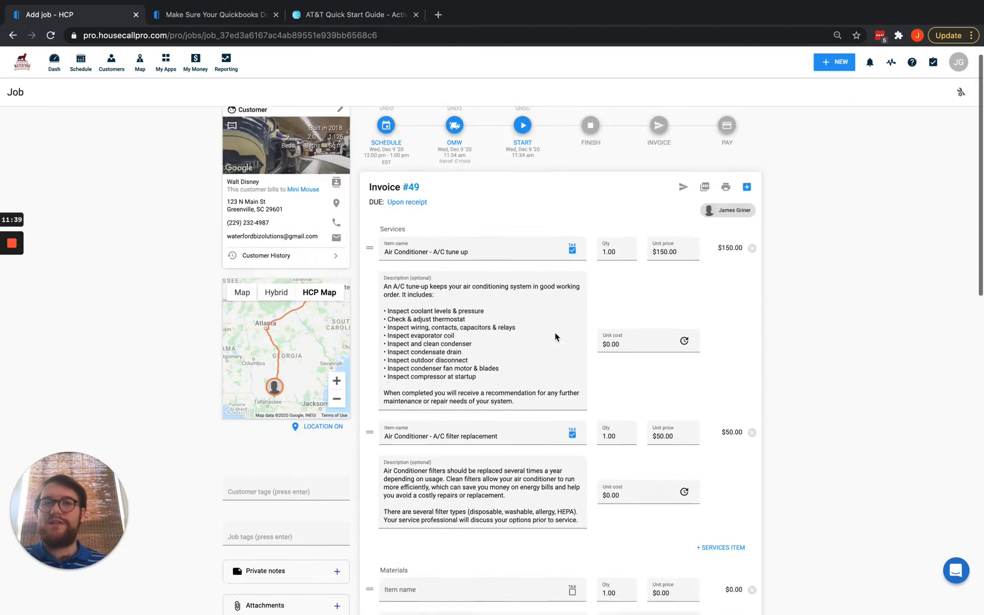
scroll(554, 332, "up", 1)
key("ctrl+Up")
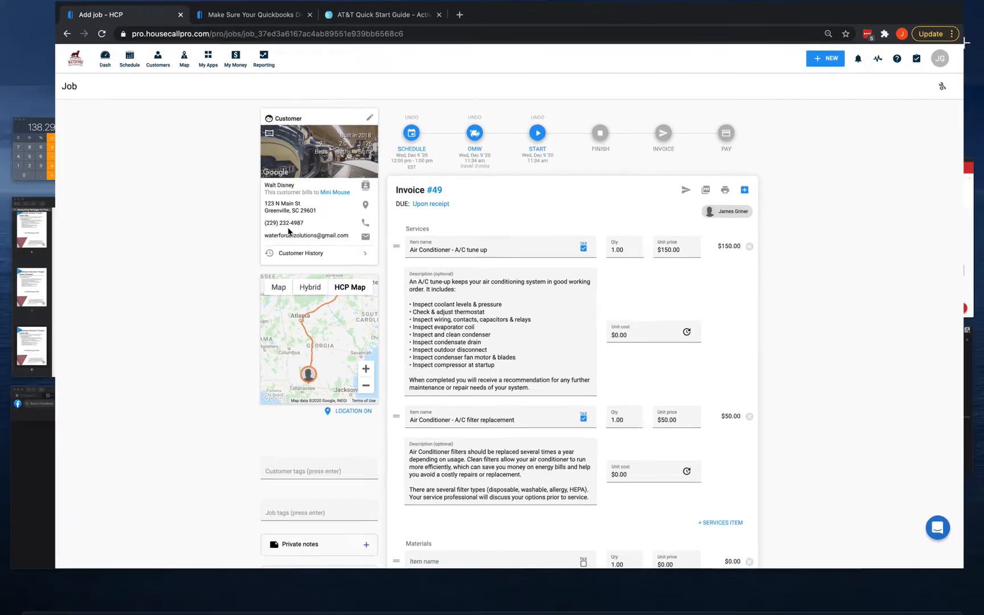
Reload the QuickBooks customer transactions, still showing only invoice 48, and switch back to the Housecall Pro job.
left_click(518, 67)
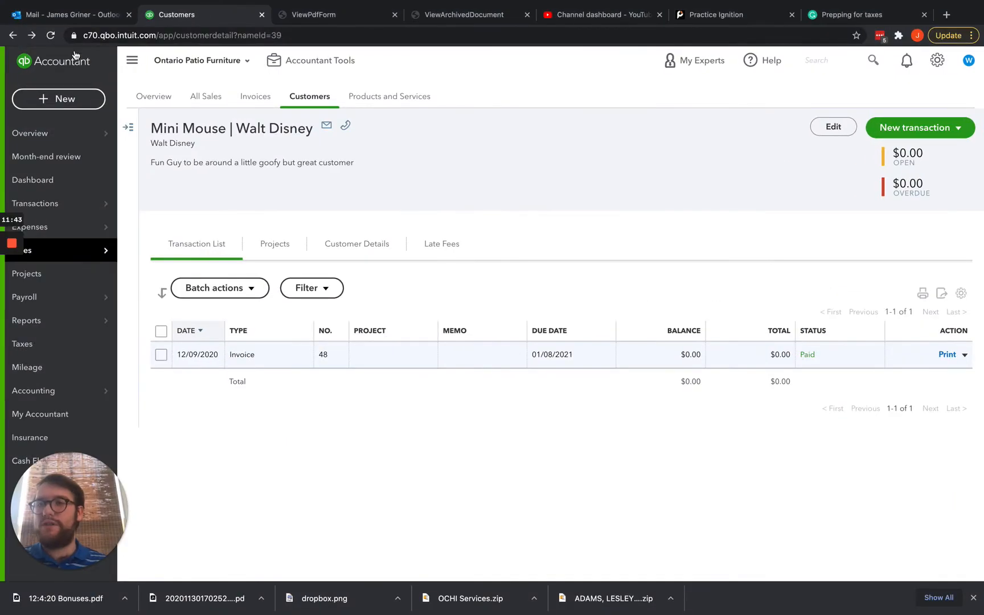
left_click(51, 35)
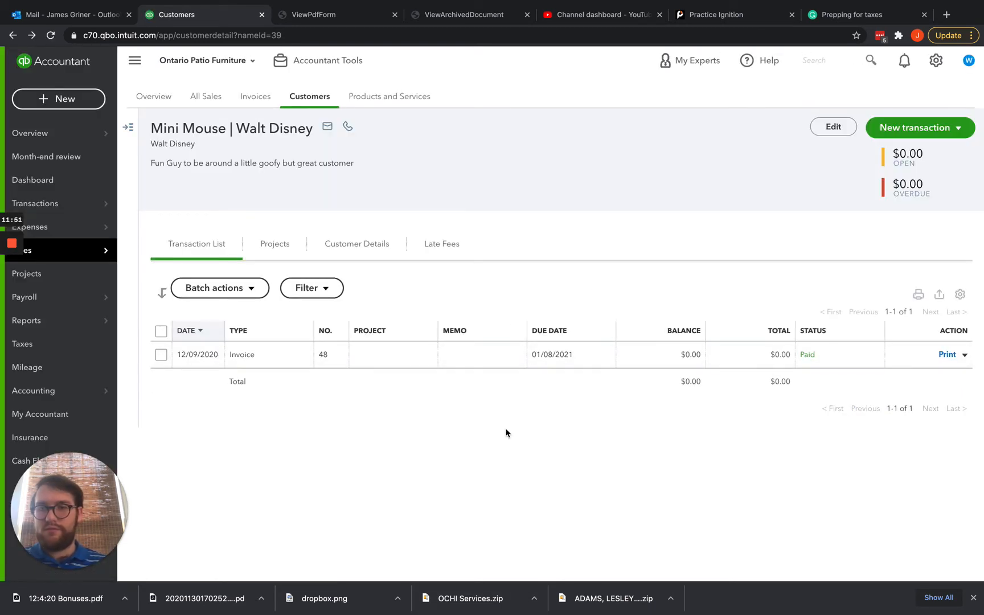
key("ctrl+Up")
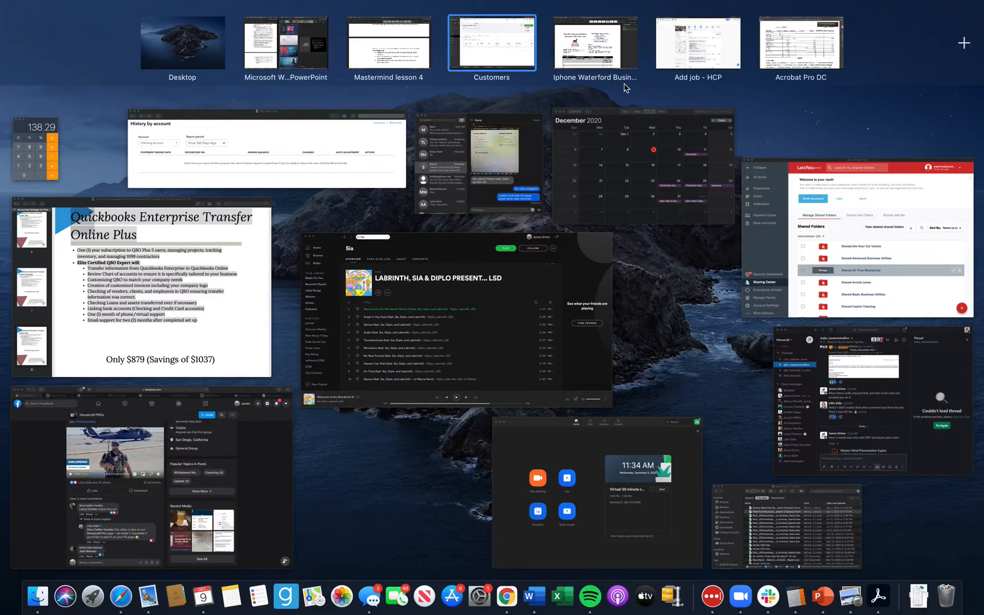
left_click(677, 51)
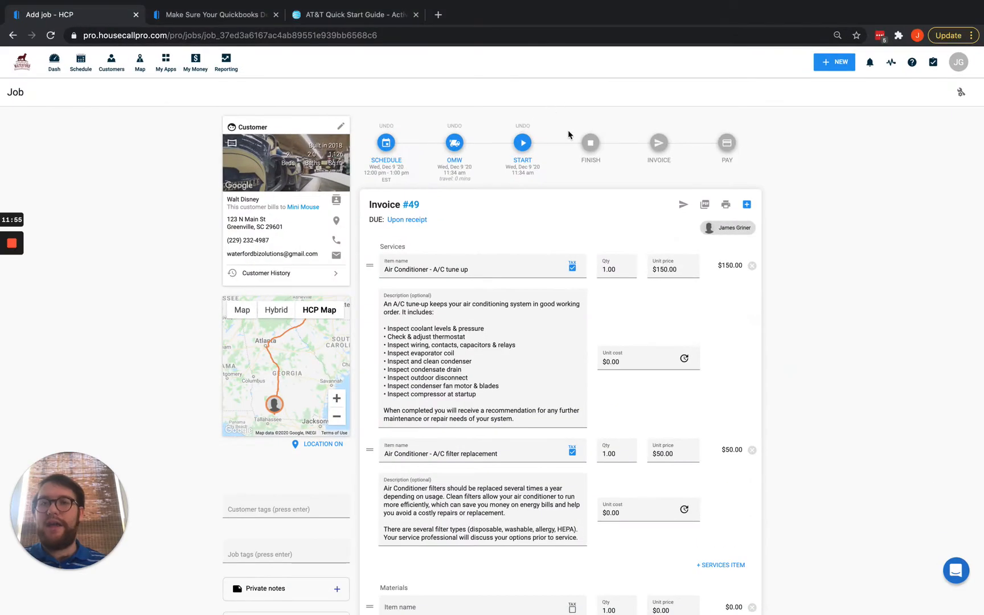
Finish the Invoice #49 job without notifying the customer.
left_click(589, 144)
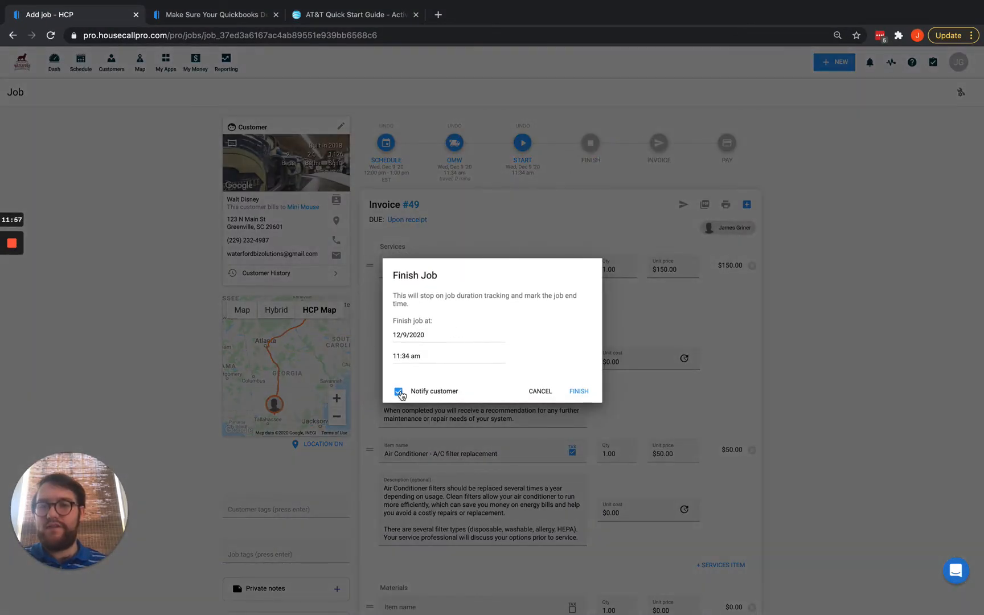
left_click(398, 392)
left_click(578, 391)
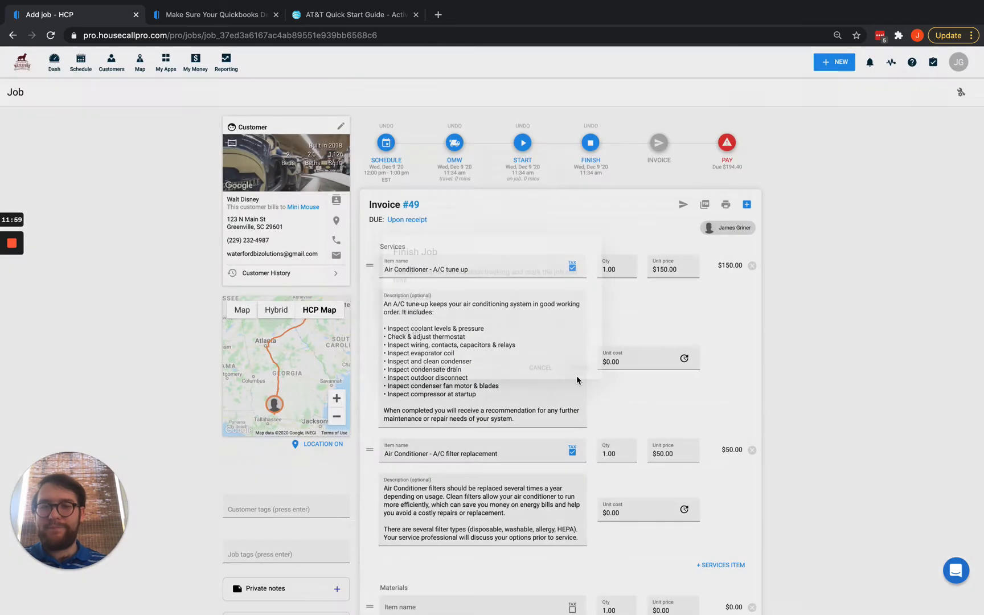
Reload the job page to confirm the QuickBooks not-sent status became a QuickBooks Online link.
scroll(542, 342, "down", 15)
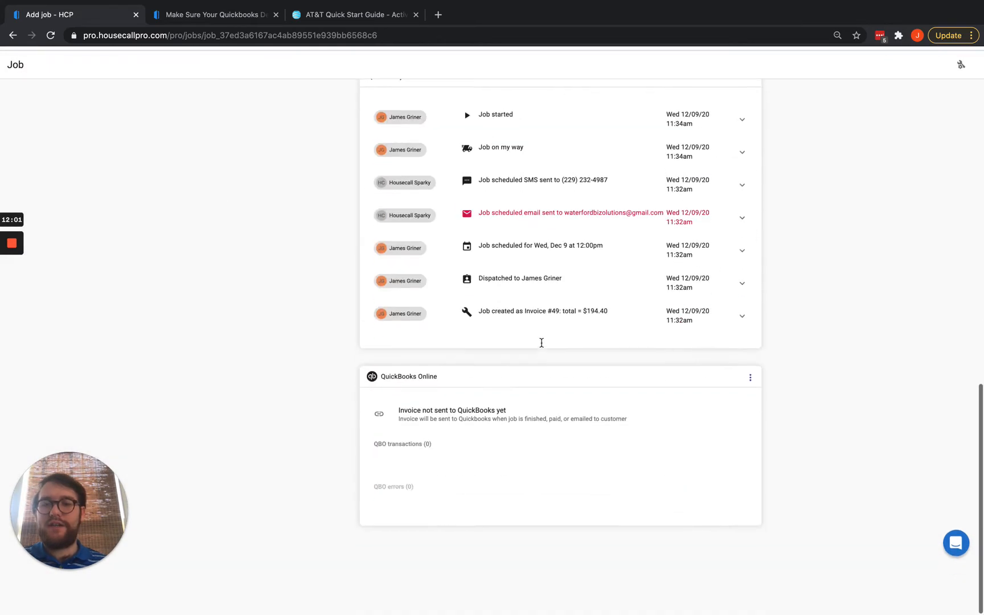
left_click_drag(397, 437, 568, 459)
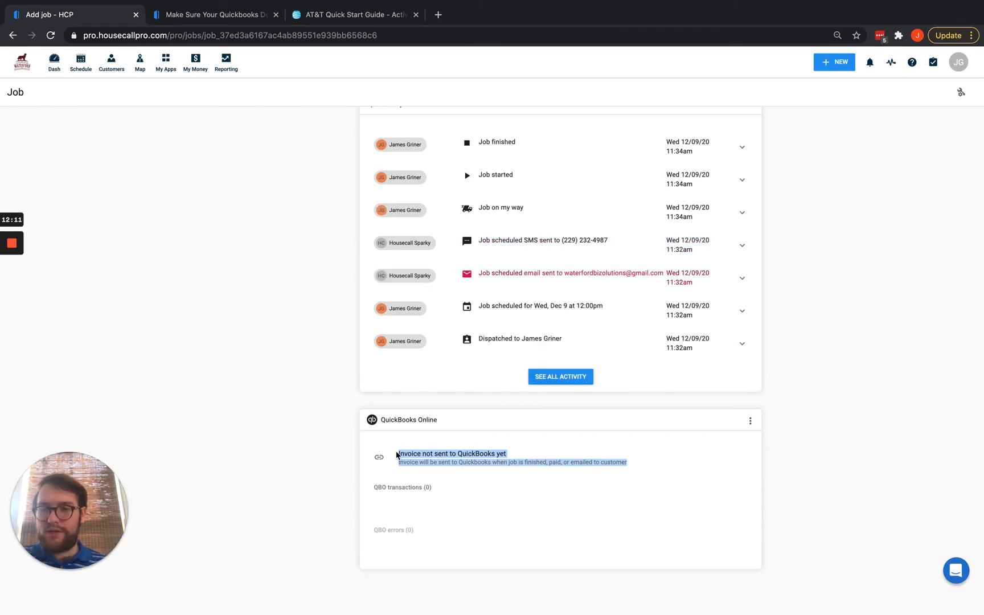
left_click(399, 452)
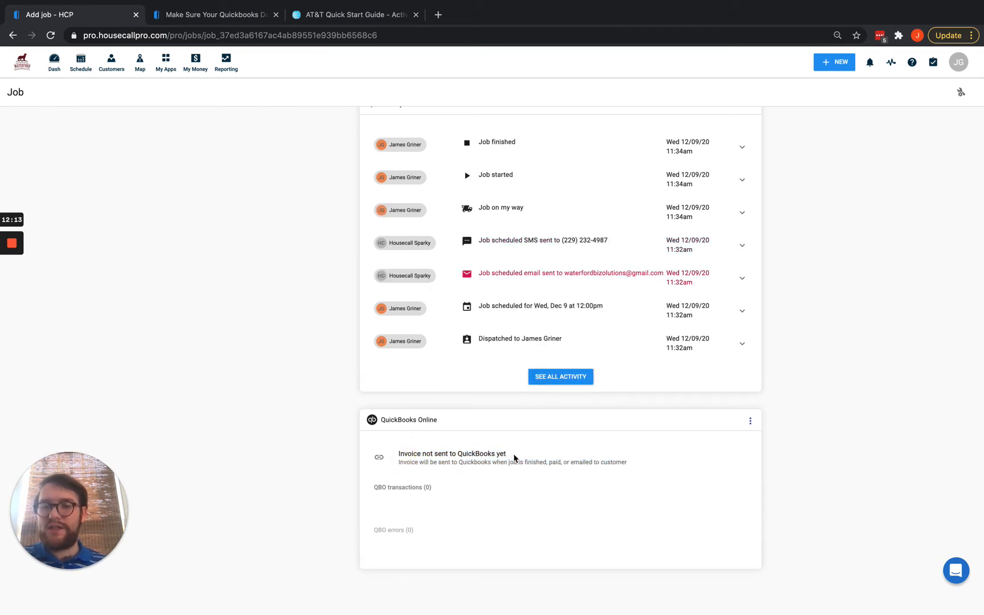
left_click_drag(514, 458, 401, 457)
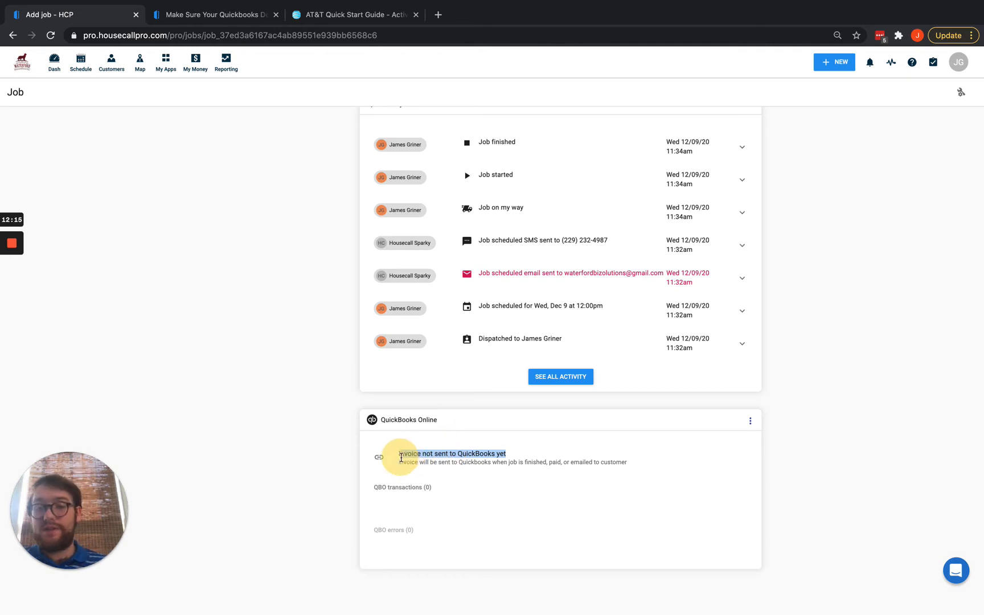
left_click(836, 464)
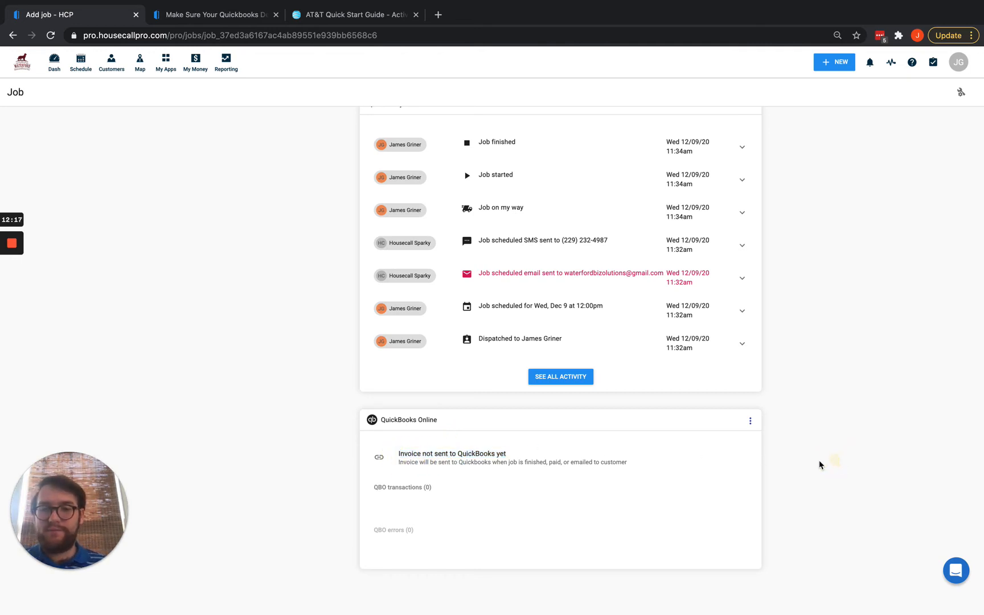
left_click(50, 37)
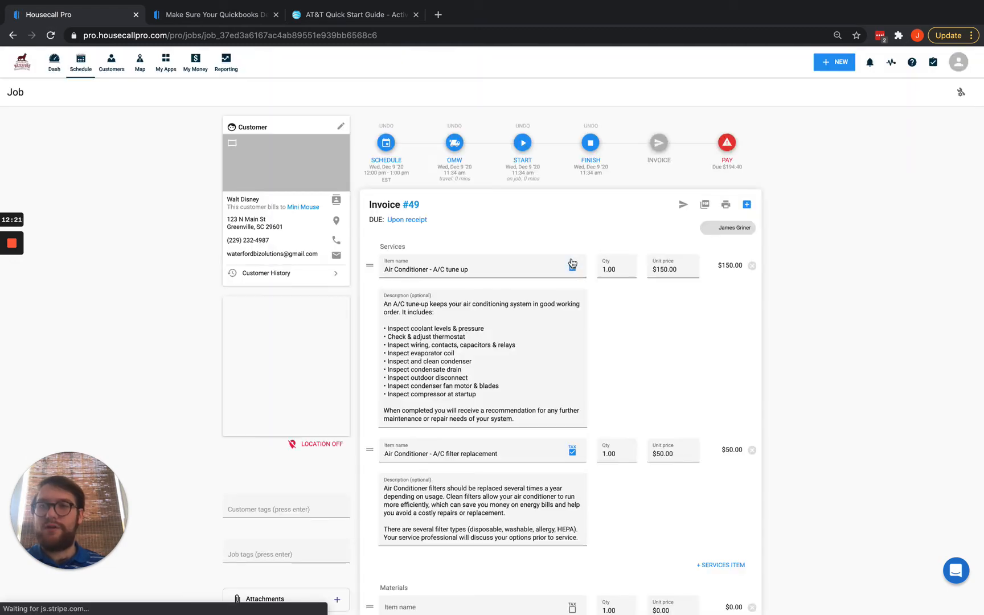
scroll(572, 263, "down", 4)
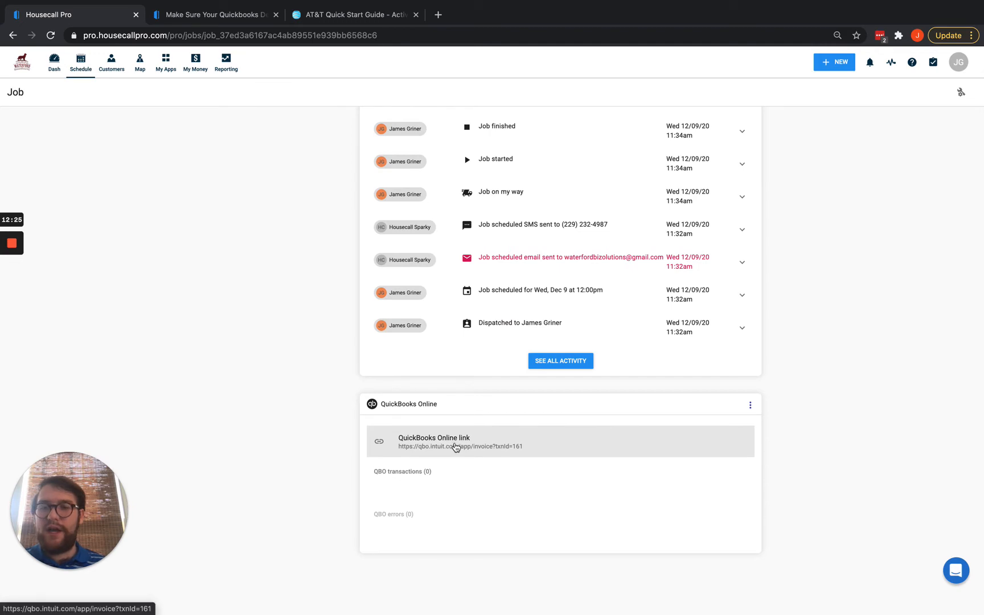
key("ctrl+Up")
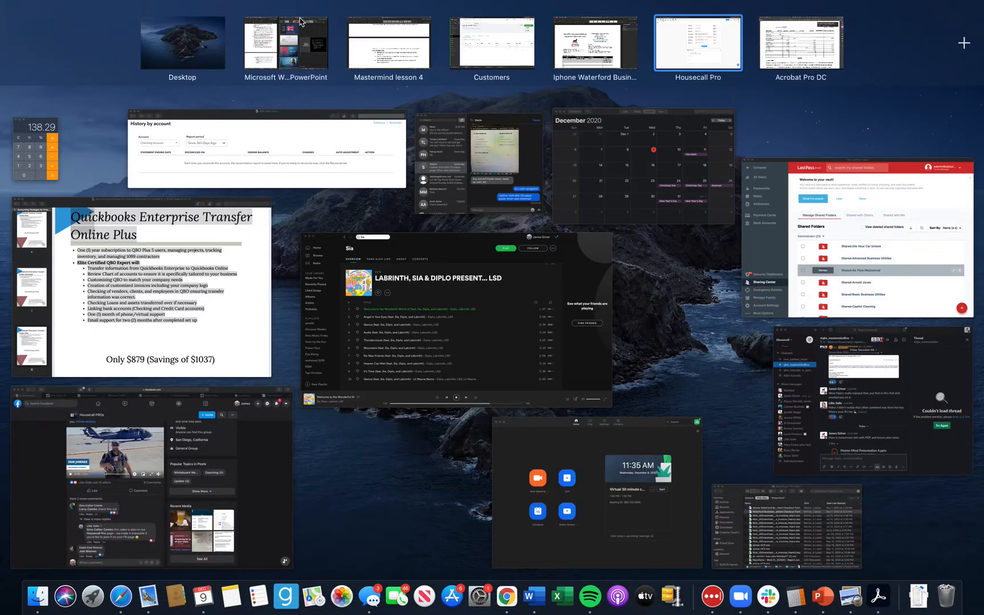
Open invoice 49 in QuickBooks Online and check its billing and shipping addresses, dates, and due date 01/08/2021.
left_click(498, 45)
left_click(52, 35)
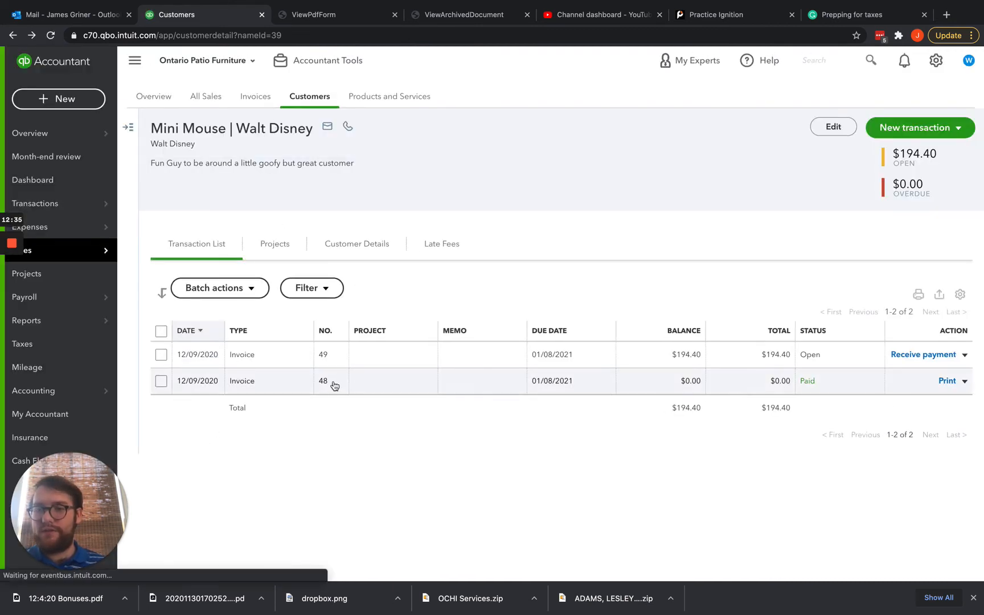
left_click(275, 357)
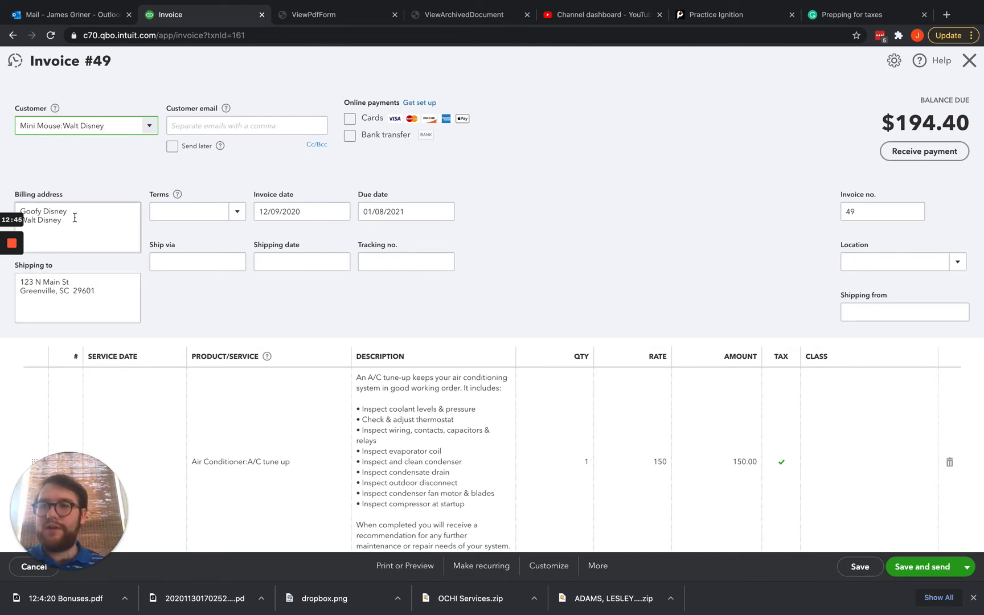
left_click_drag(74, 221, 30, 209)
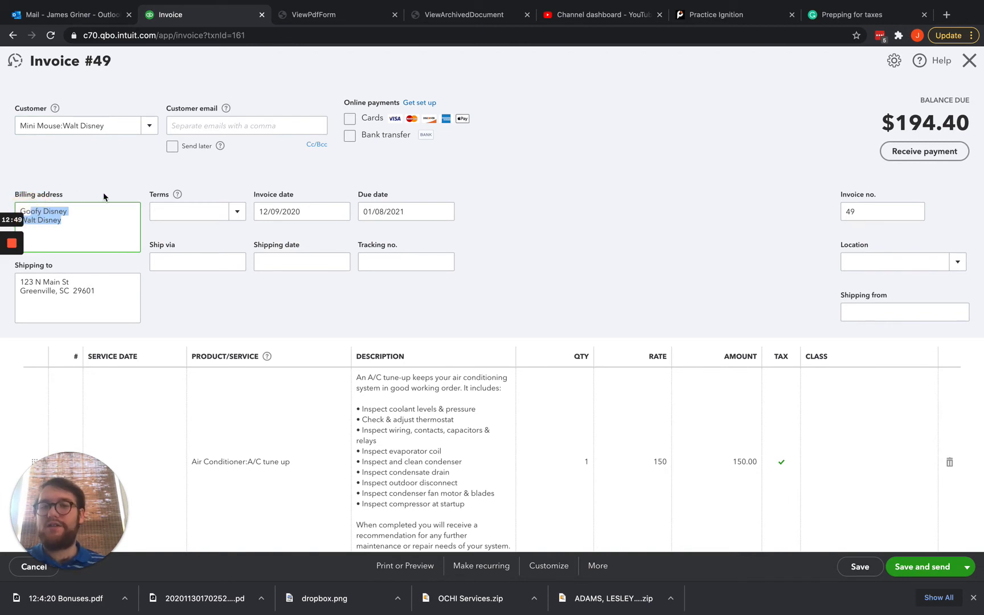
left_click_drag(110, 296, 17, 277)
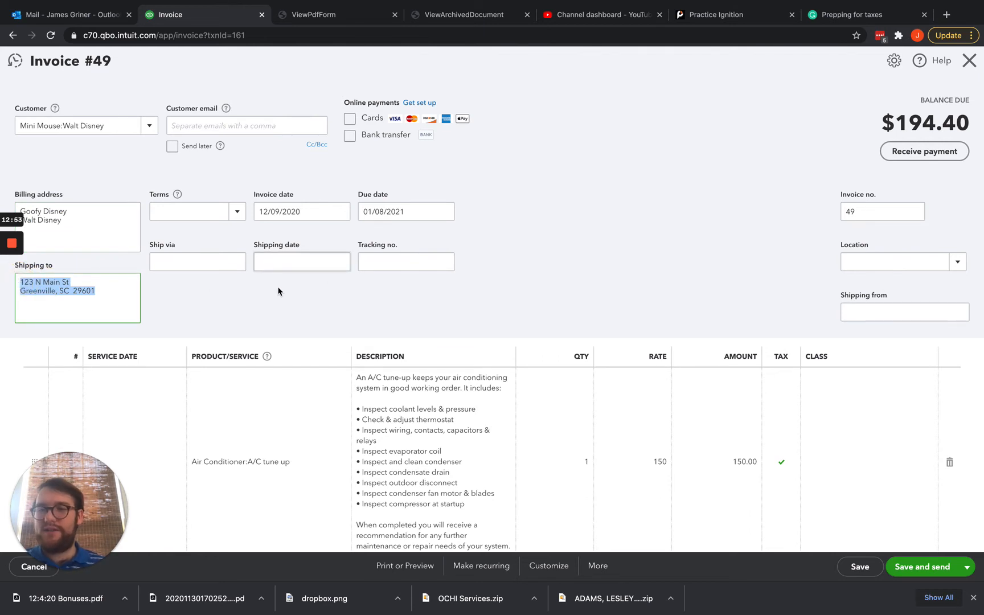
left_click_drag(301, 212, 260, 212)
left_click_drag(415, 212, 360, 212)
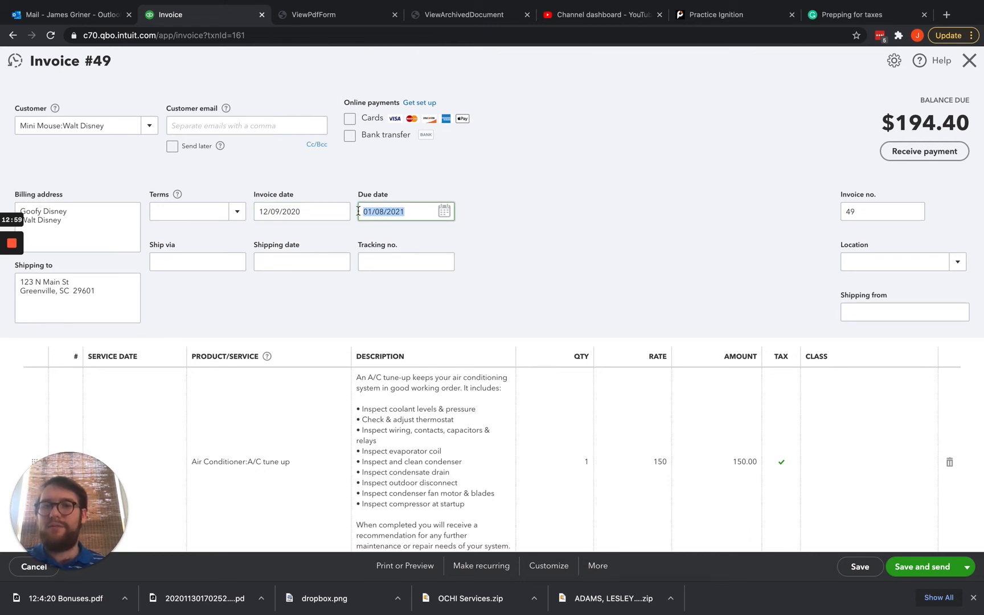
left_click(898, 212)
left_click_drag(875, 210, 853, 212)
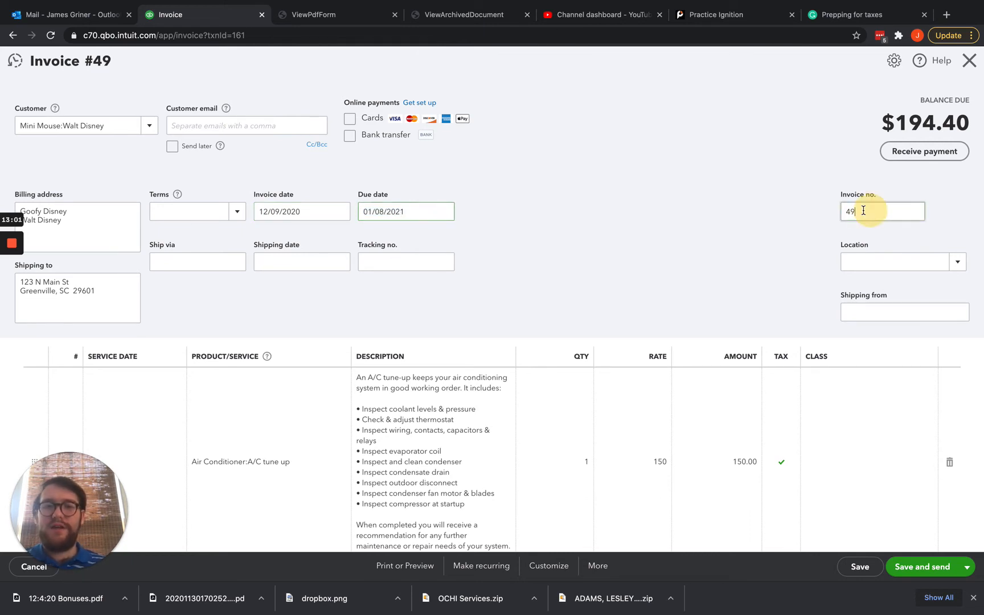
Check the invoice's -20.00 discount, $14.40 tax and $194.40 balance due.
scroll(387, 320, "down", 5)
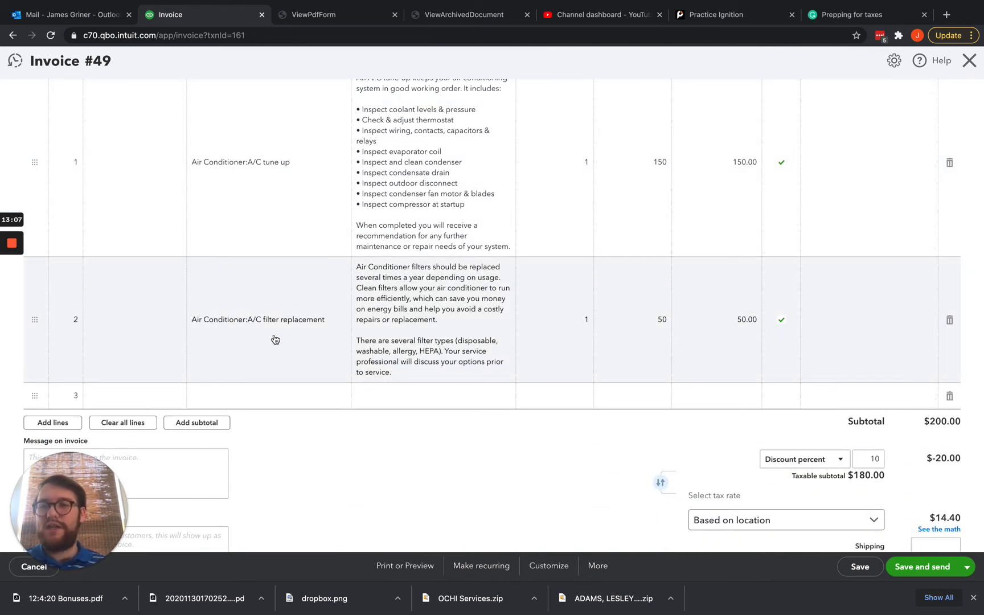
scroll(453, 239, "up", 1)
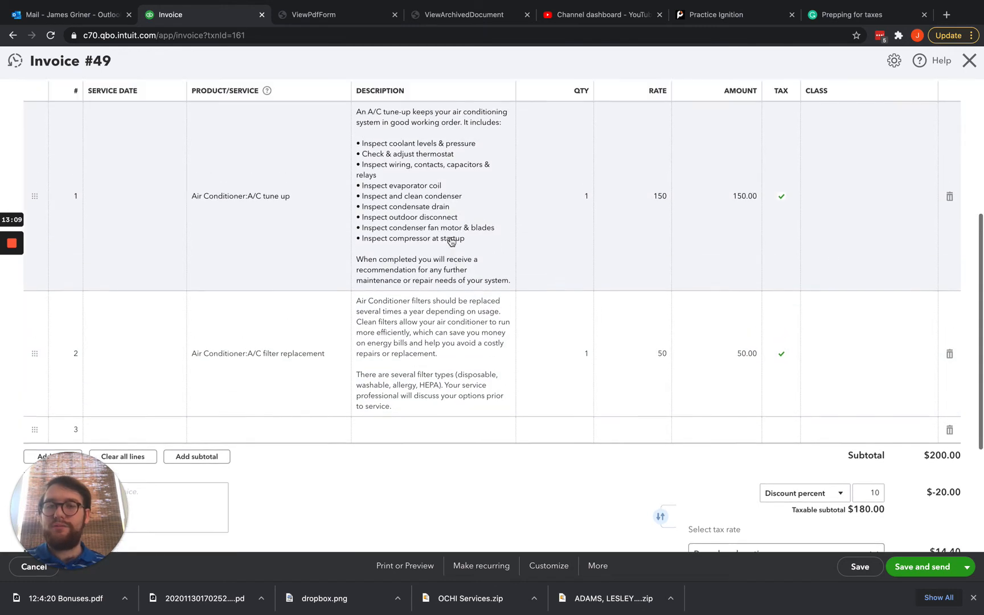
scroll(452, 241, "up", 1)
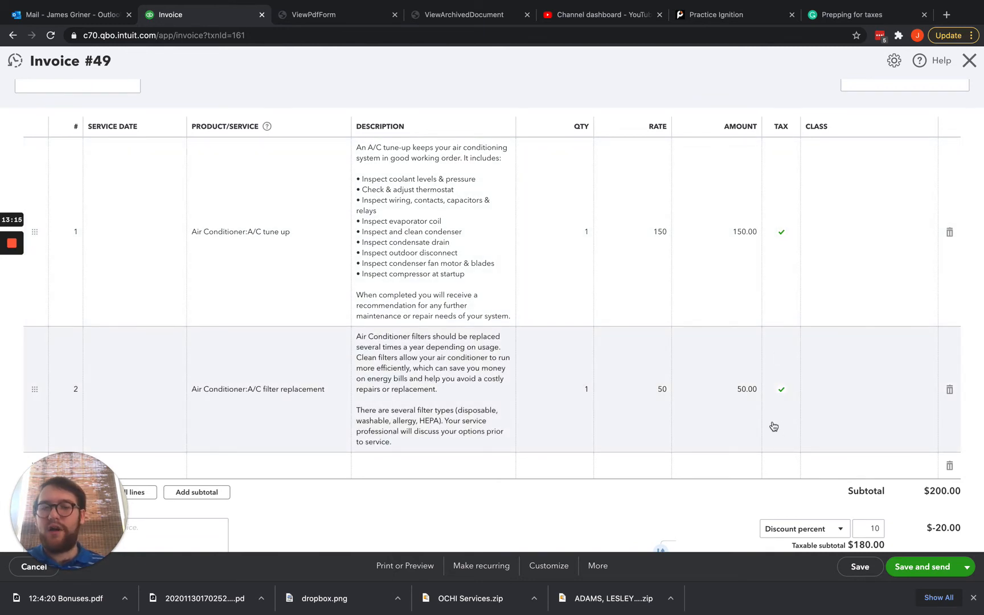
scroll(774, 427, "down", 3)
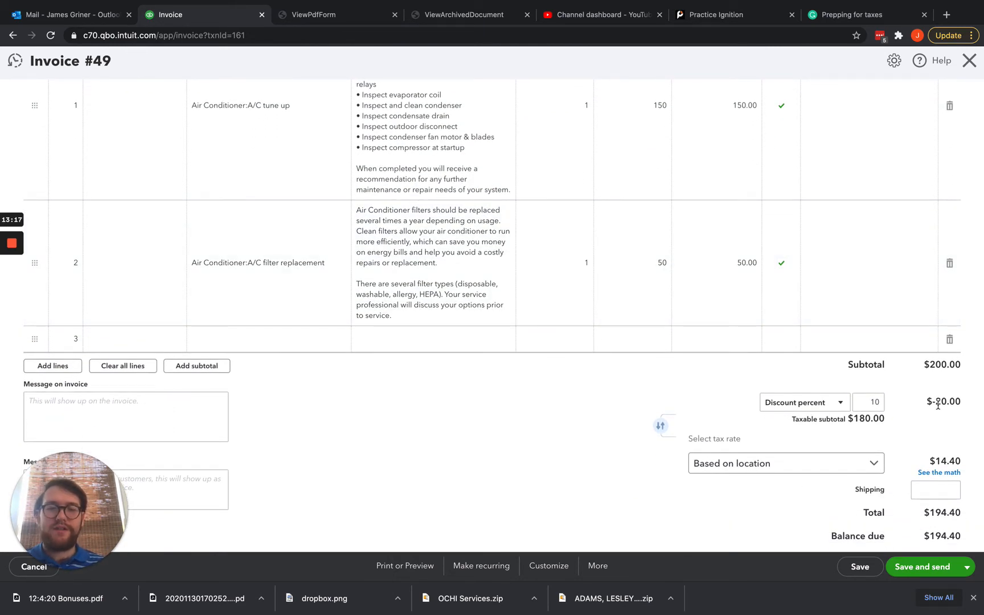
left_click_drag(932, 403, 962, 403)
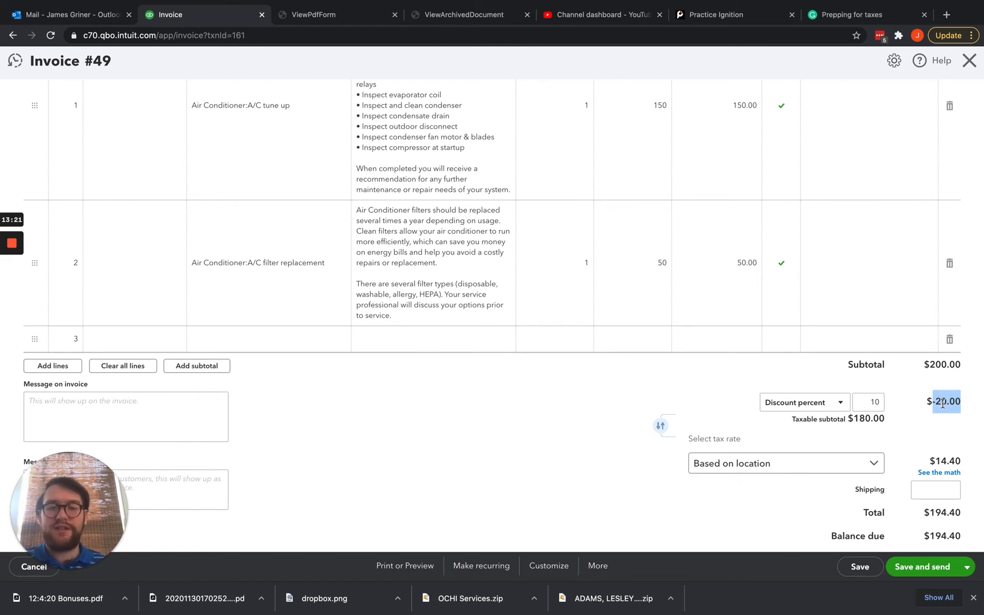
scroll(943, 403, "down", 1)
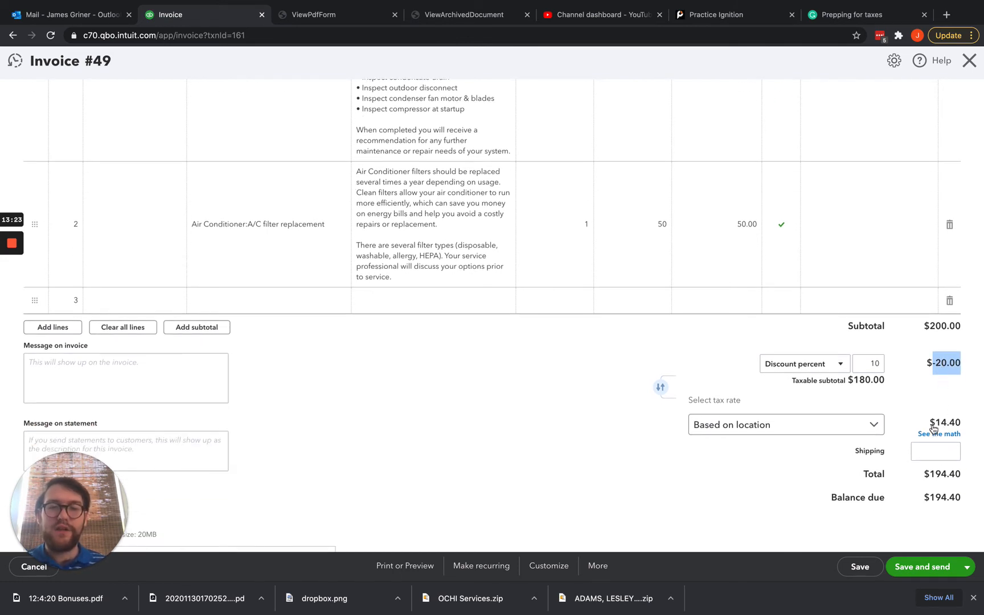
left_click(954, 428)
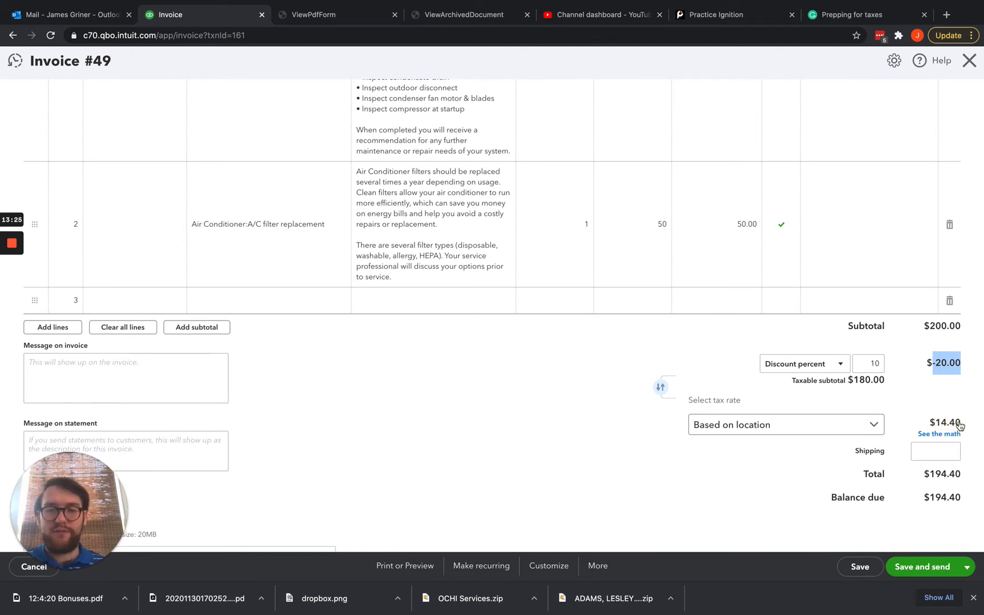
scroll(620, 352, "down", 2)
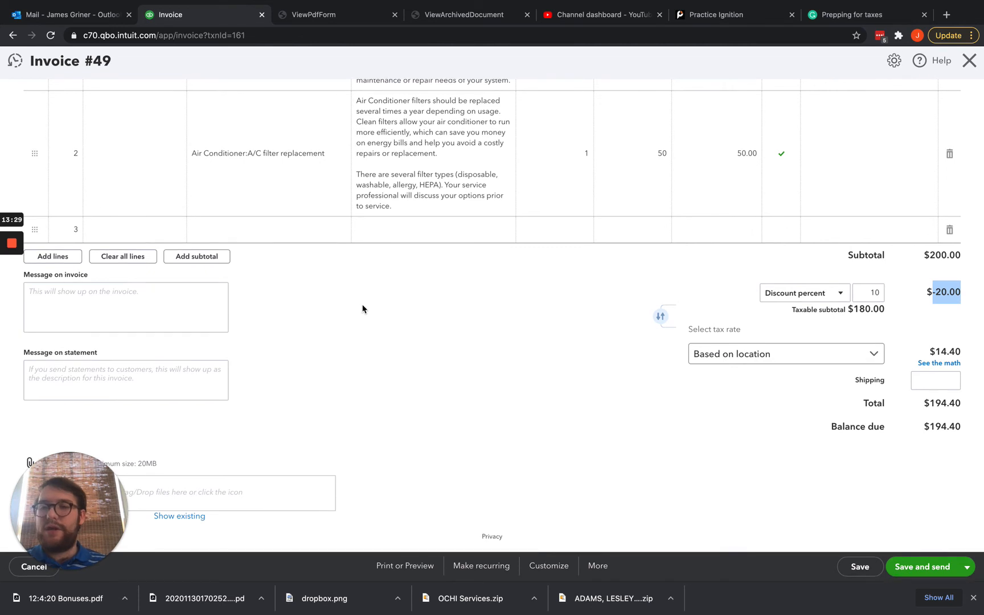
scroll(362, 309, "up", 8)
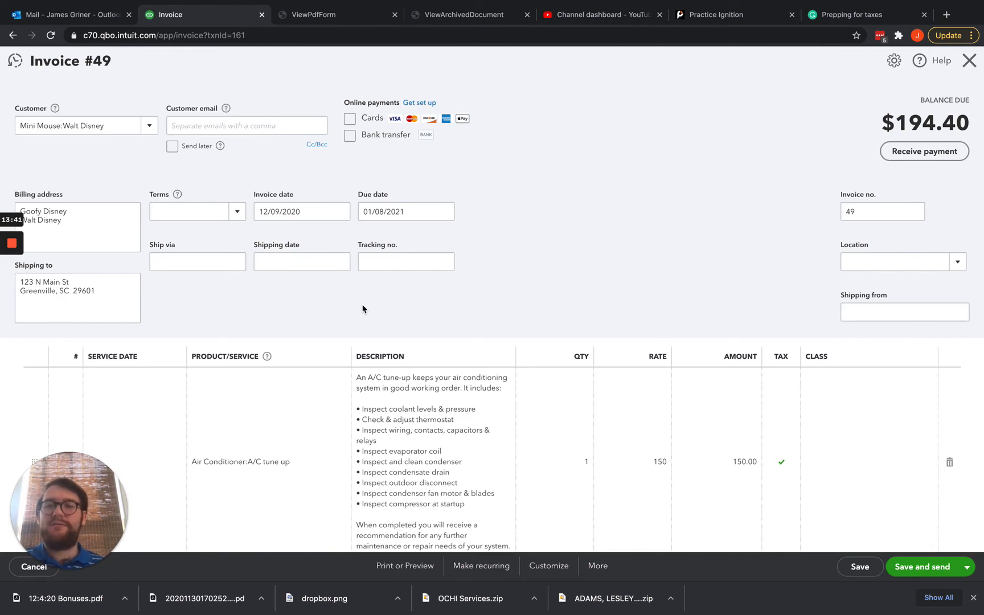
key("ctrl+Up")
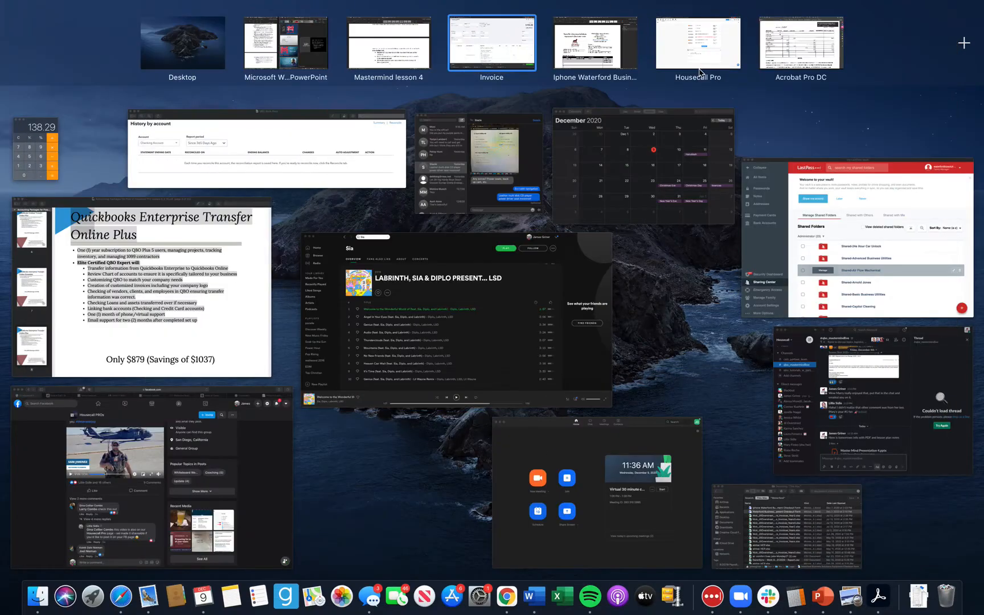
Add 'I made changes' to the A/C tune up description and set its unit price to $200.
left_click(700, 68)
scroll(353, 238, "up", 15)
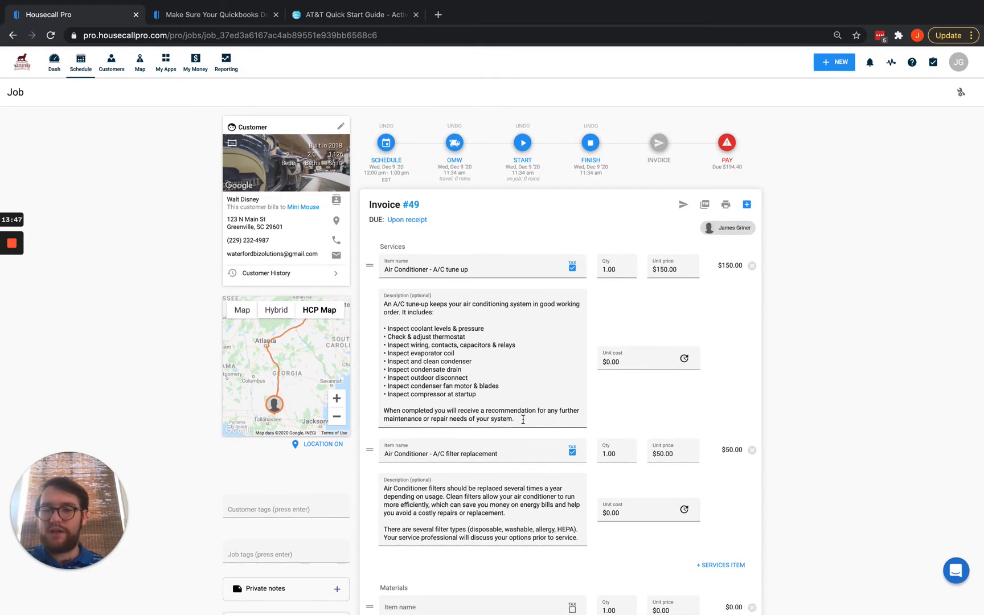
left_click(525, 419)
key("Return")
key("Return")
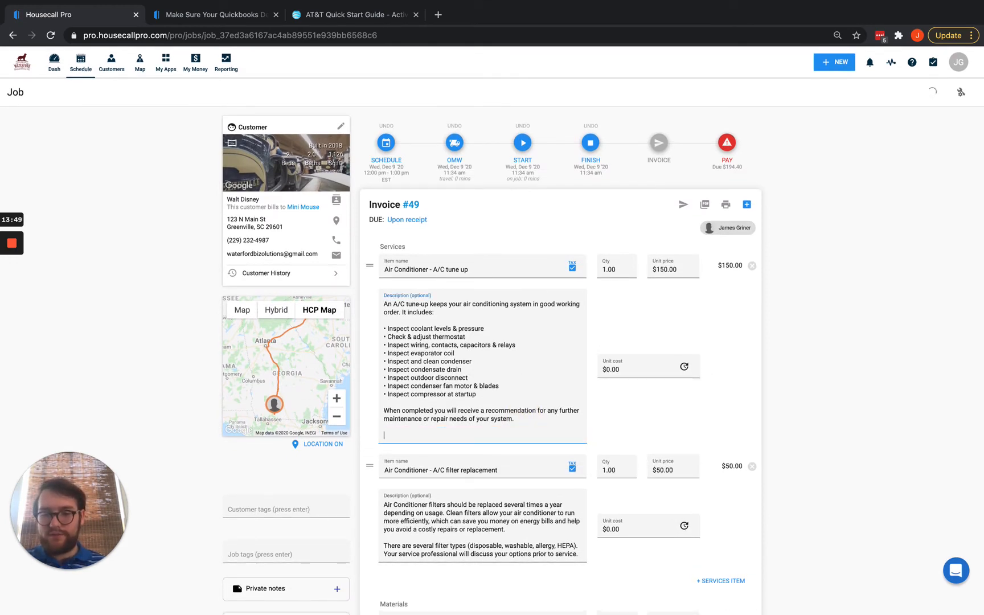
type("I made changes")
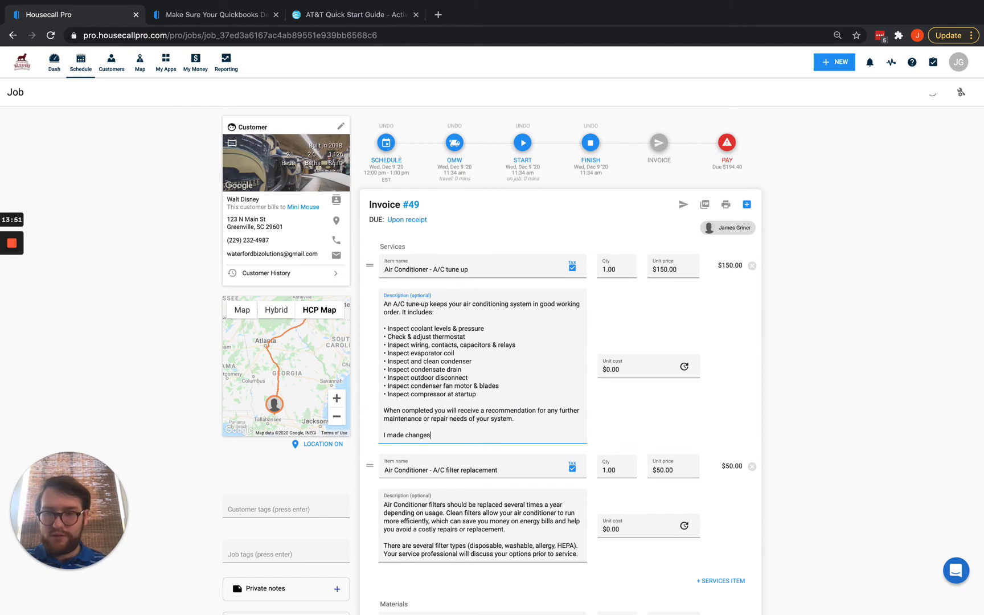
scroll(645, 278, "down", 3)
scroll(646, 277, "up", 2)
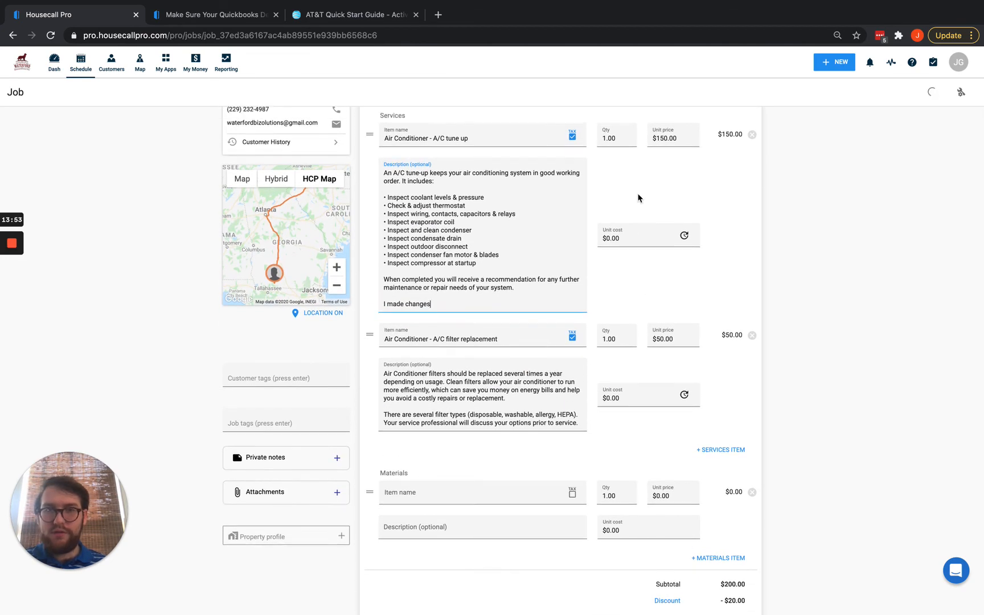
left_click(646, 188)
type("200")
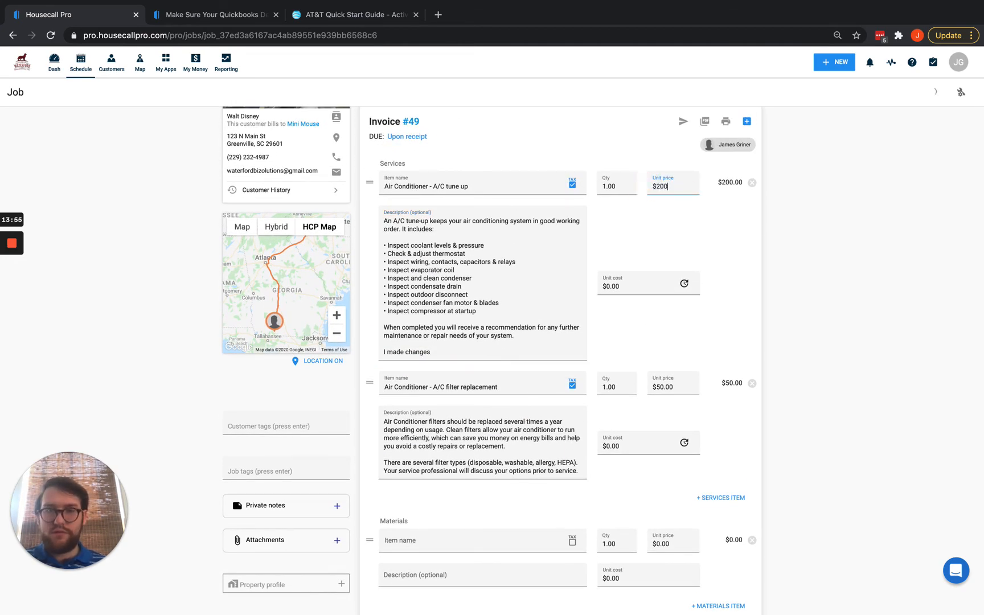
Add 'I made changes' to the filter replacement description and change its $50.00 price to $75.
left_click(582, 470)
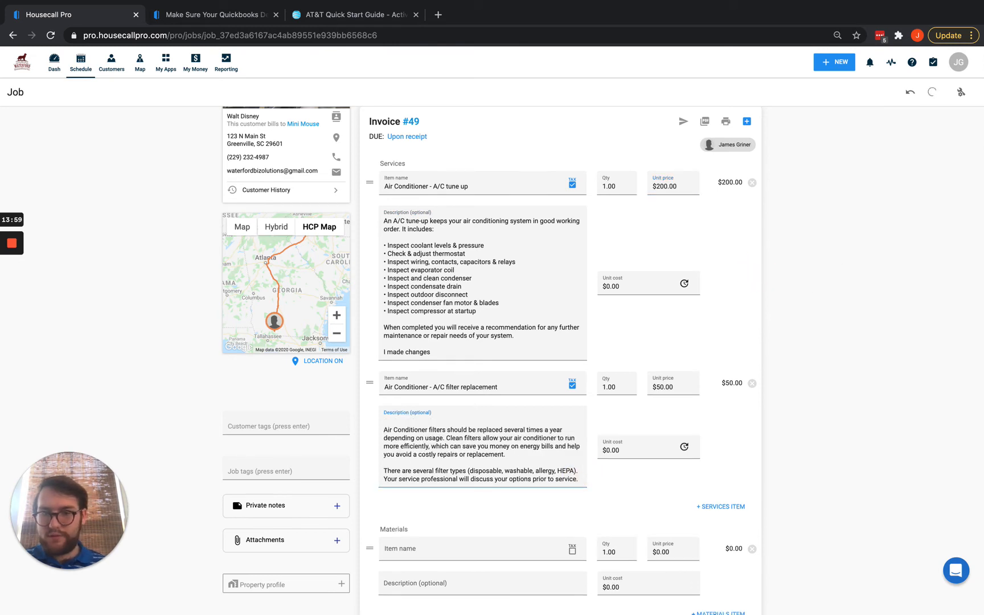
type("I")
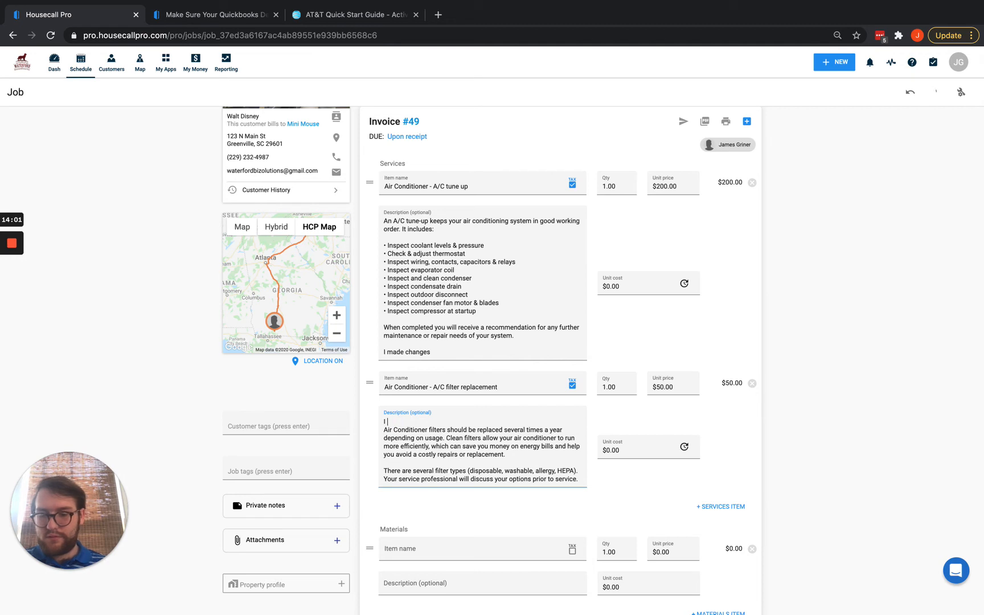
type(" made changes")
key("Return")
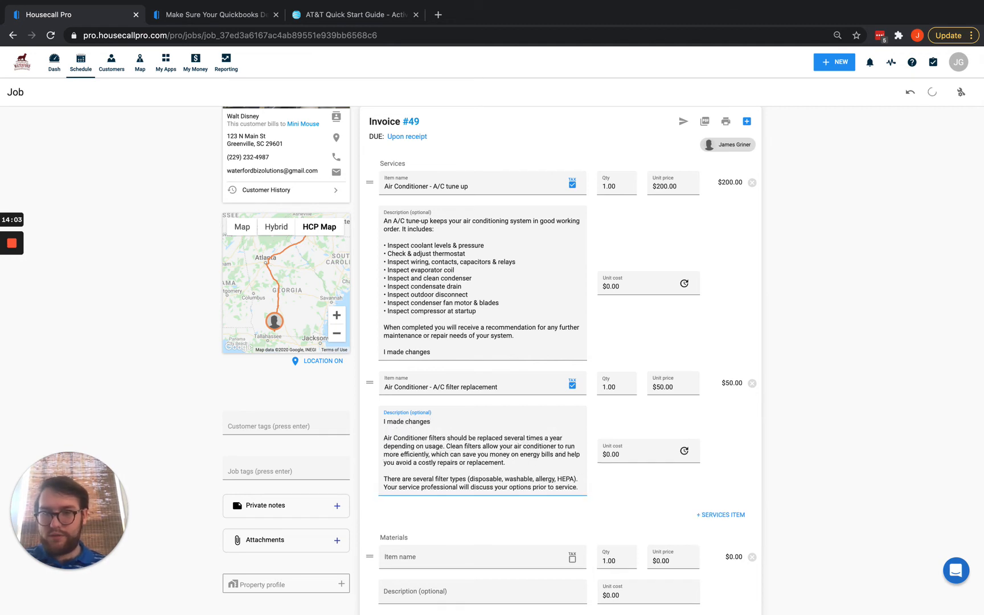
left_click(669, 387)
key("ctrl+a")
type("75")
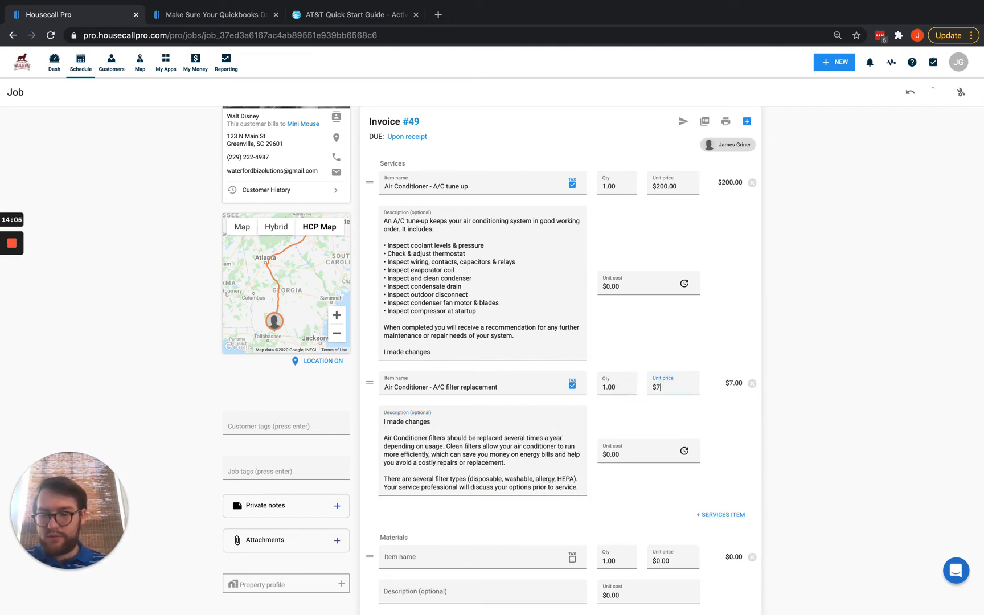
scroll(798, 369, "down", 6)
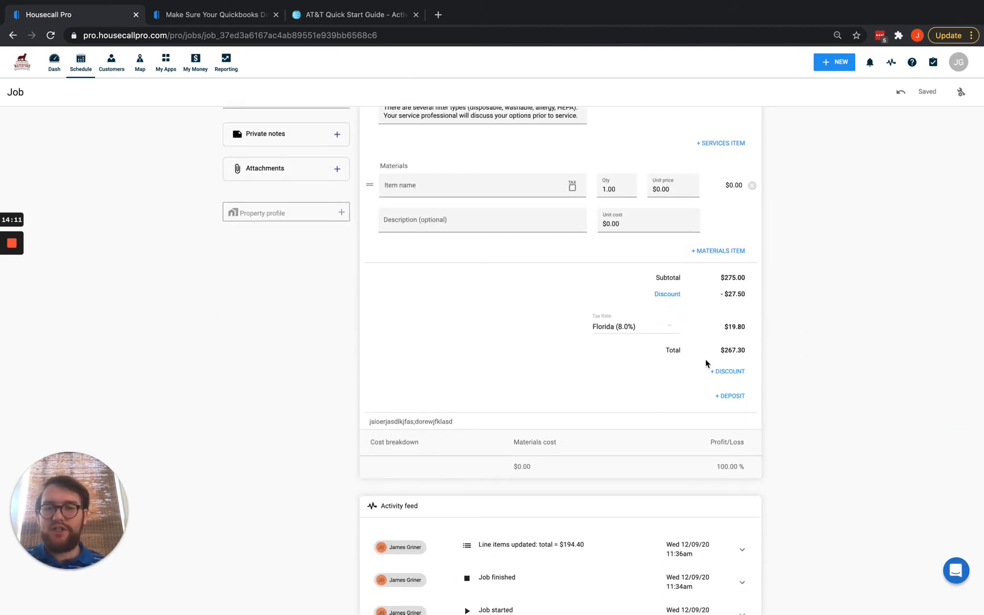
scroll(782, 339, "up", 8)
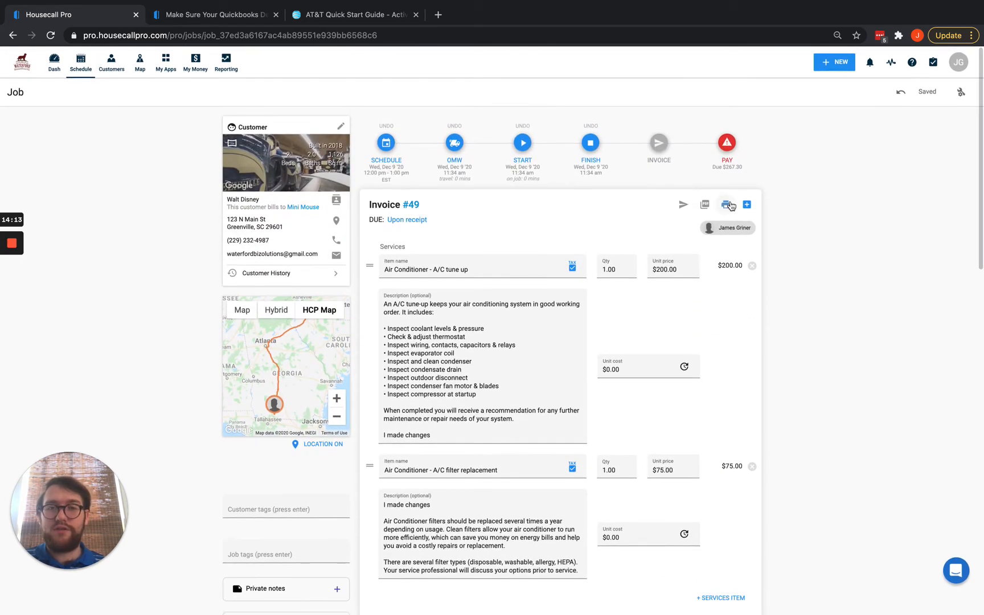
Preview invoice #49 and send it to the customer's suggested e-mail address, $267.30 due.
left_click(663, 159)
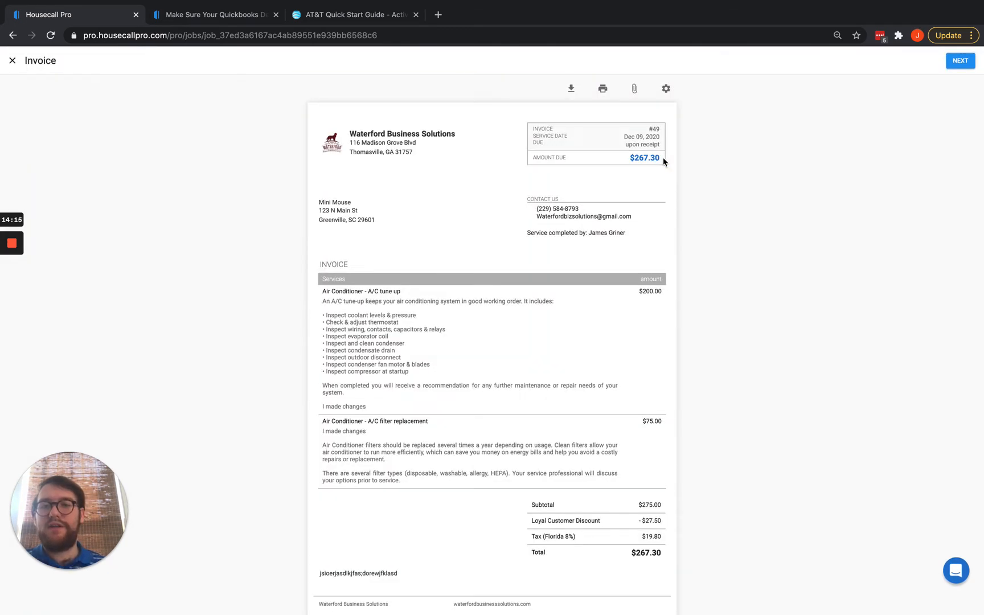
left_click(963, 64)
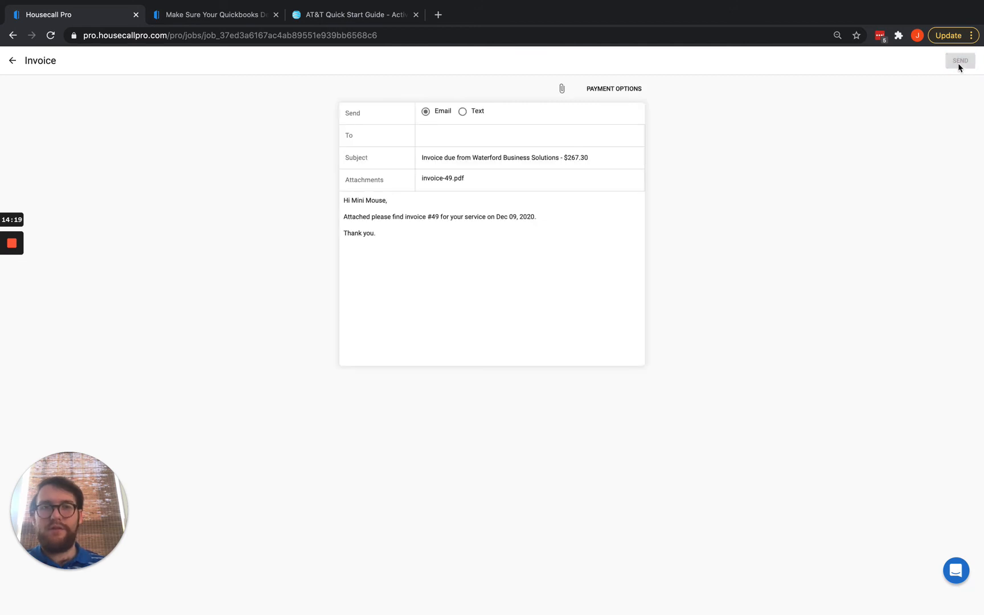
left_click(536, 217)
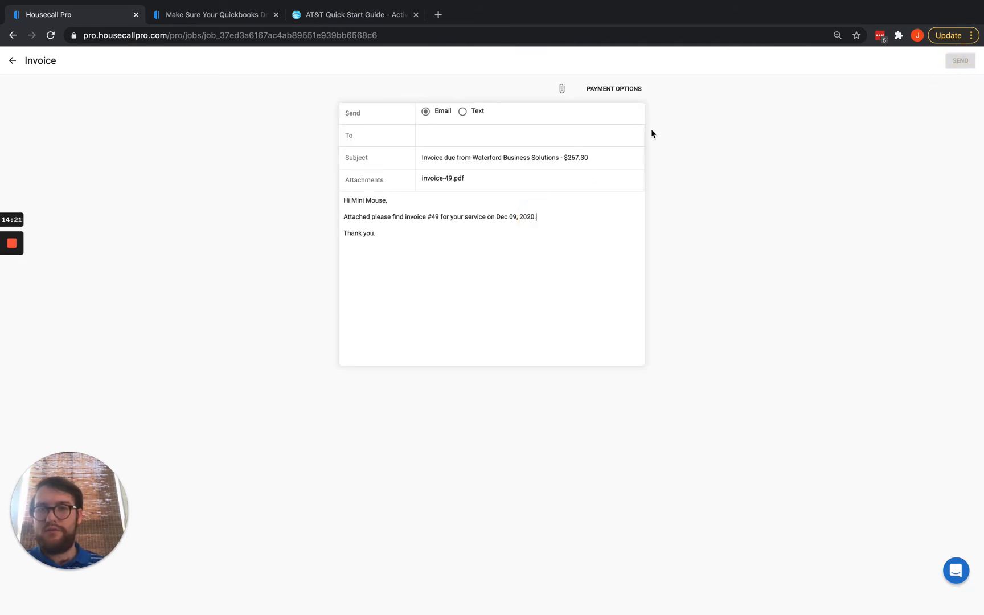
left_click(477, 137)
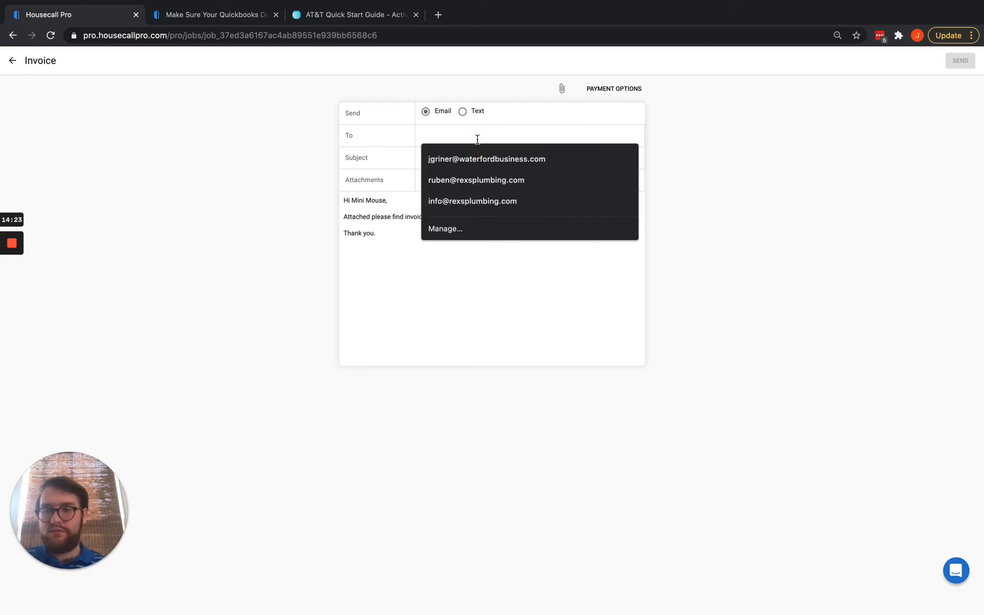
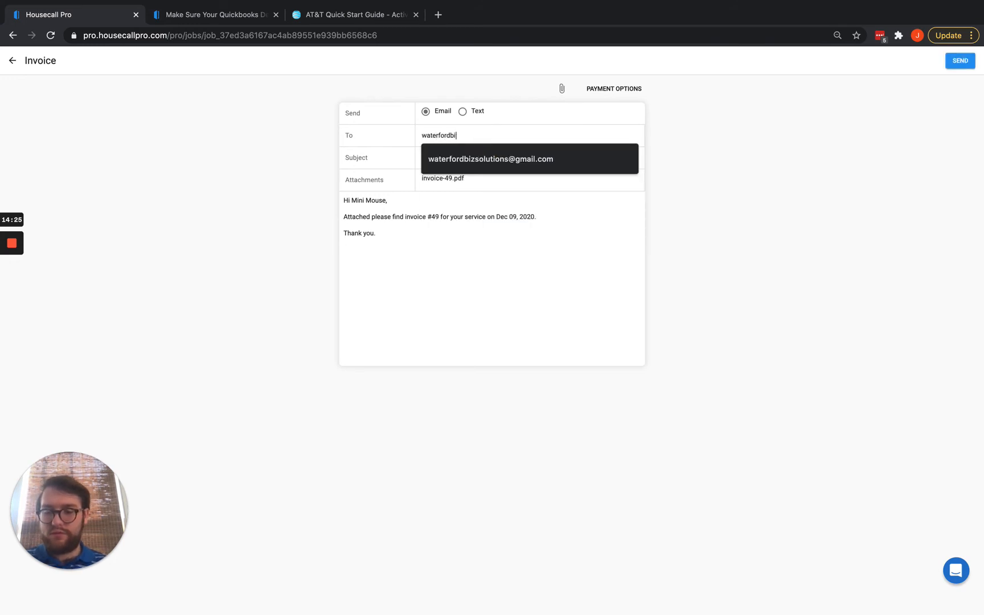
left_click(481, 159)
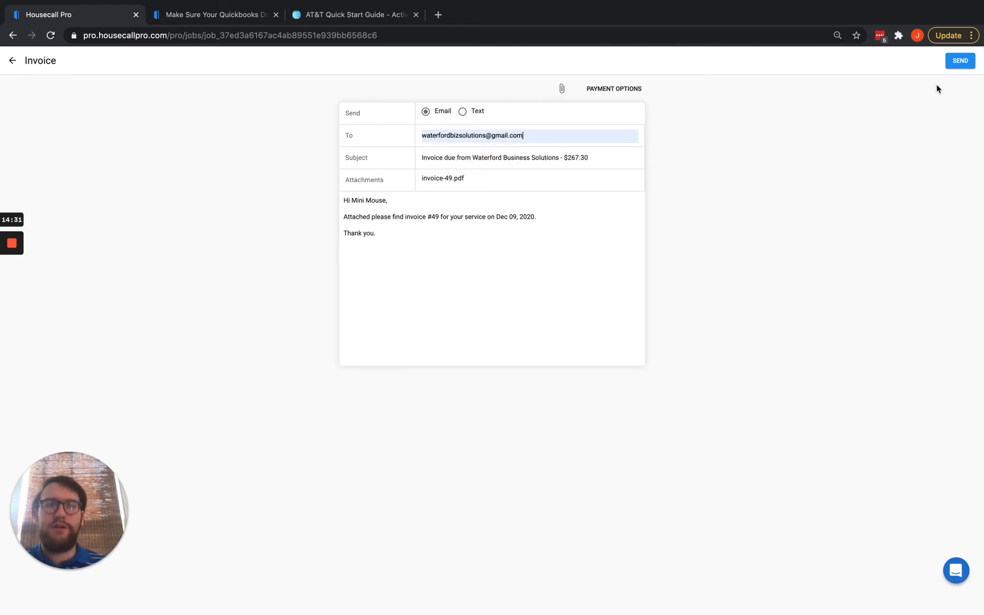
left_click(961, 61)
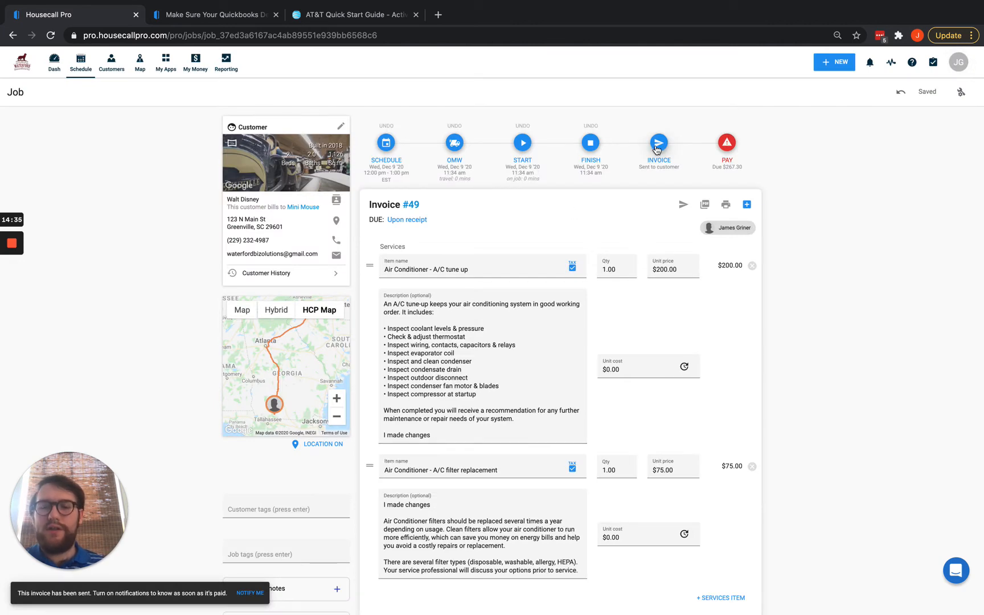
Review the QuickBooks Online panel and the A/C tune up line, then open the JG account menu.
scroll(657, 150, "down", 15)
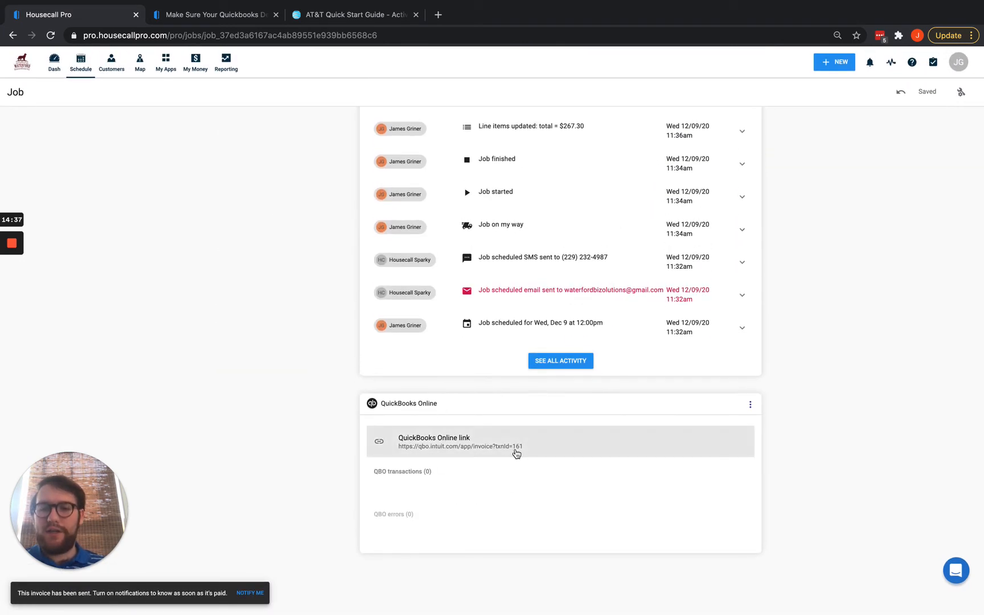
scroll(516, 453, "up", 4)
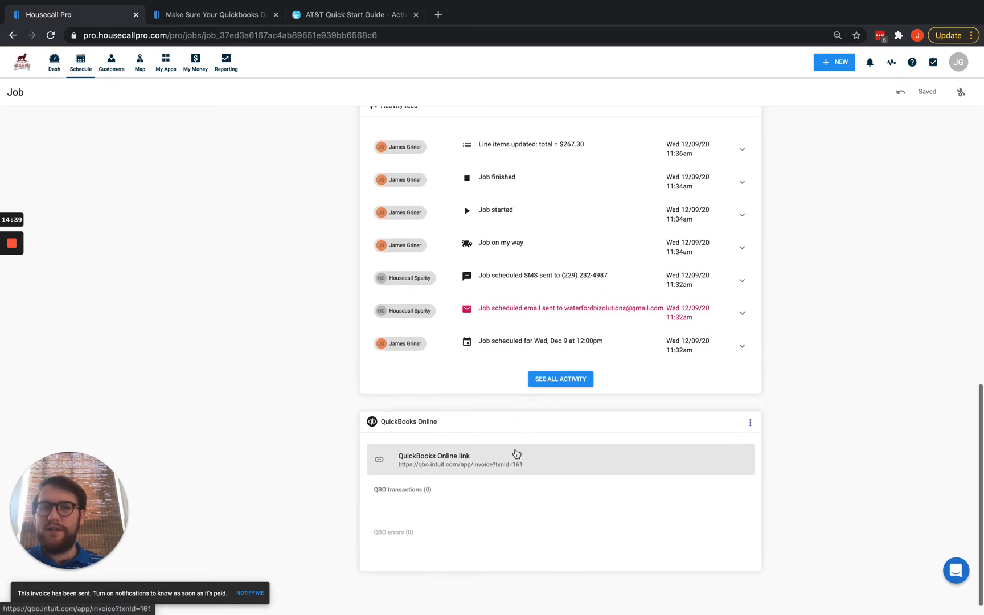
scroll(516, 453, "up", 14)
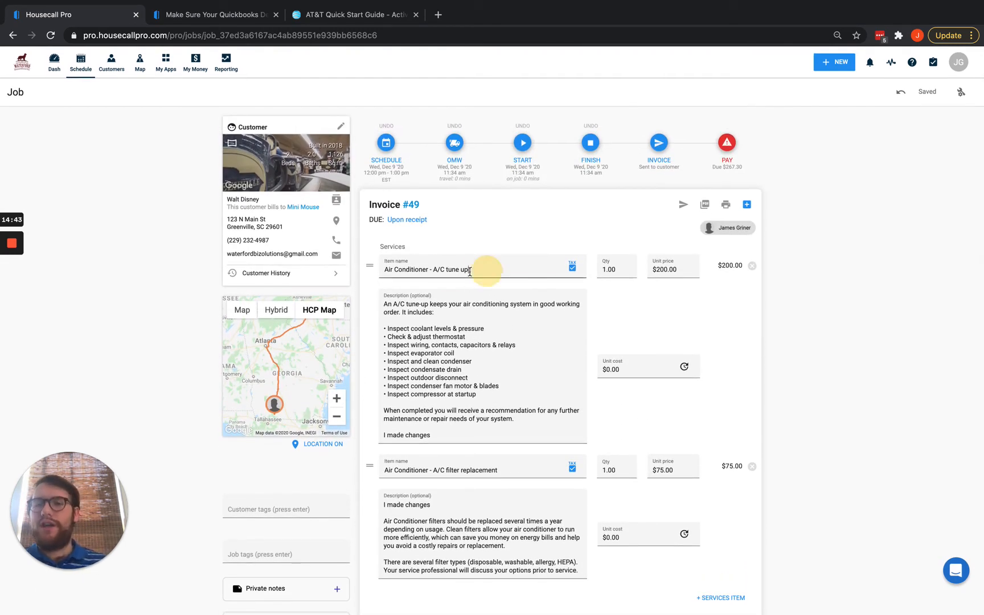
left_click_drag(485, 271, 382, 273)
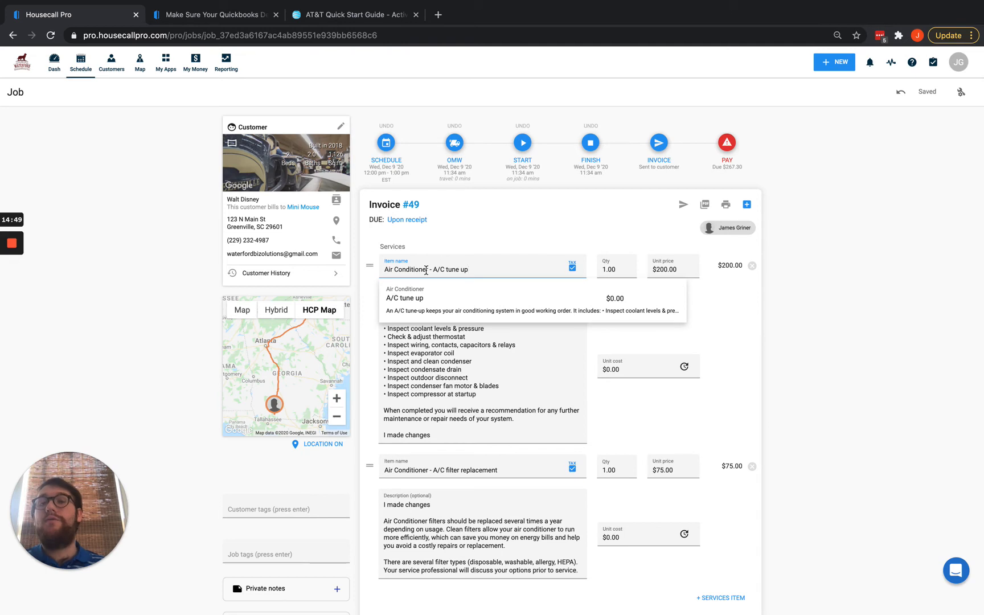
left_click(959, 64)
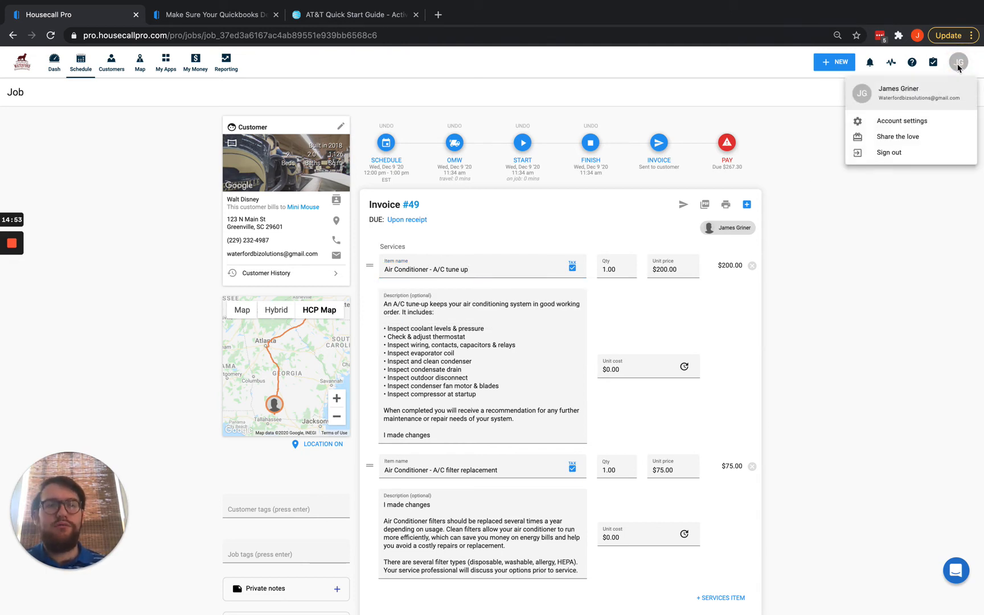
Review My price list in account settings, then return to invoice #49's A/C tune up line.
left_click(912, 122)
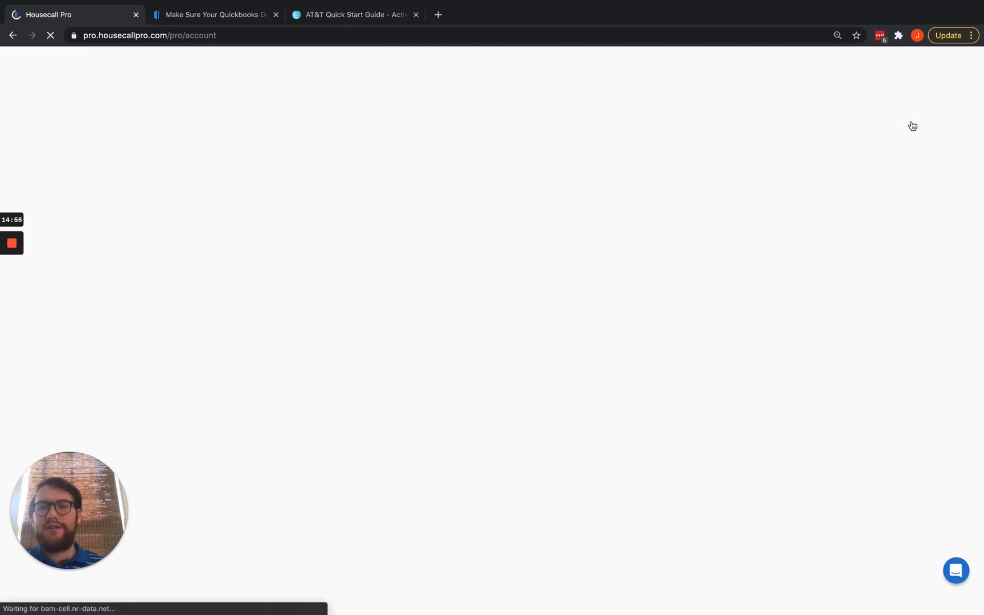
left_click(677, 140)
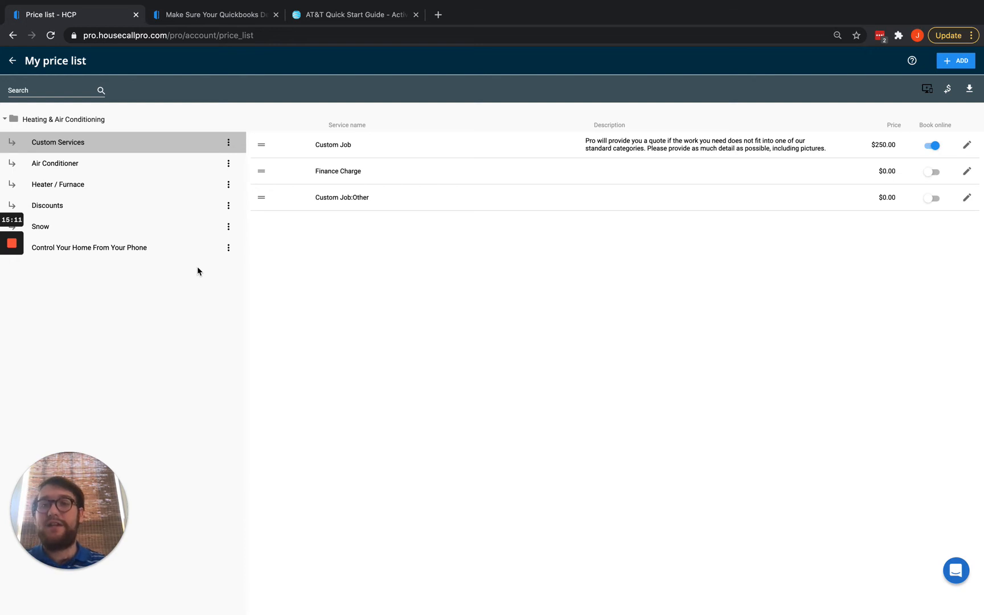
scroll(198, 267, "left", 5)
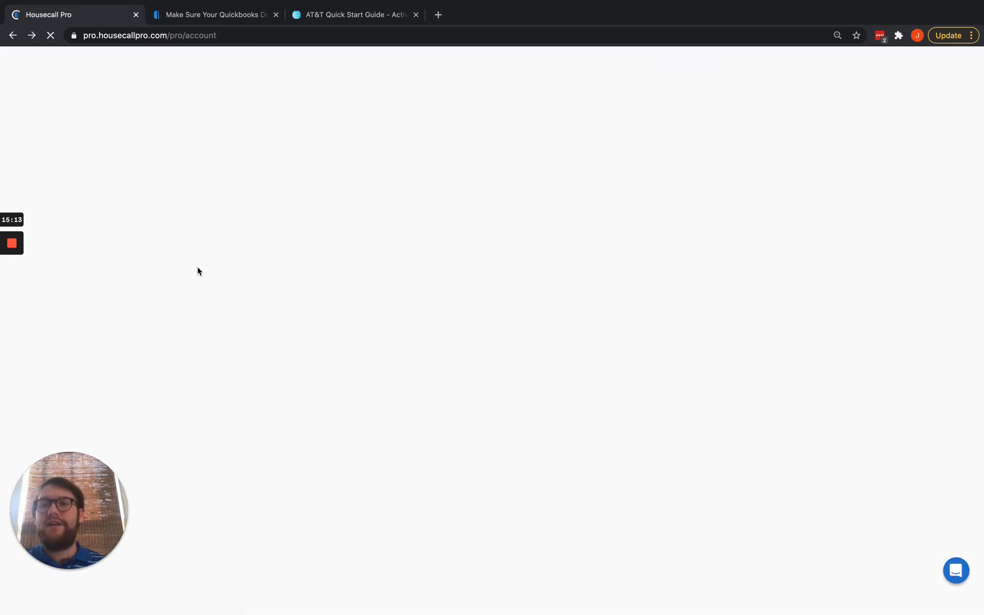
scroll(197, 271, "left", 5)
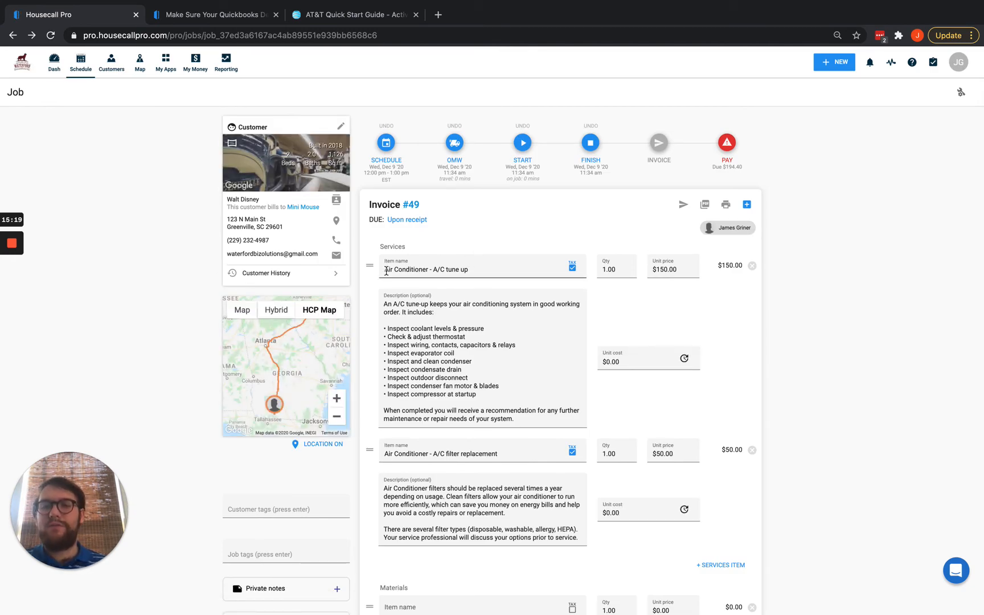
left_click_drag(386, 271, 467, 270)
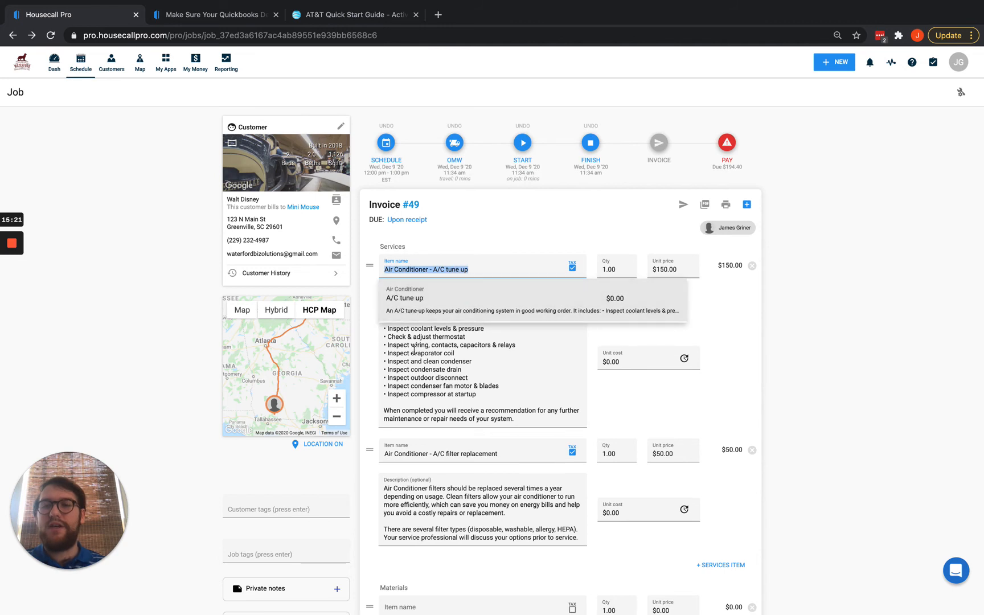
left_click(371, 363)
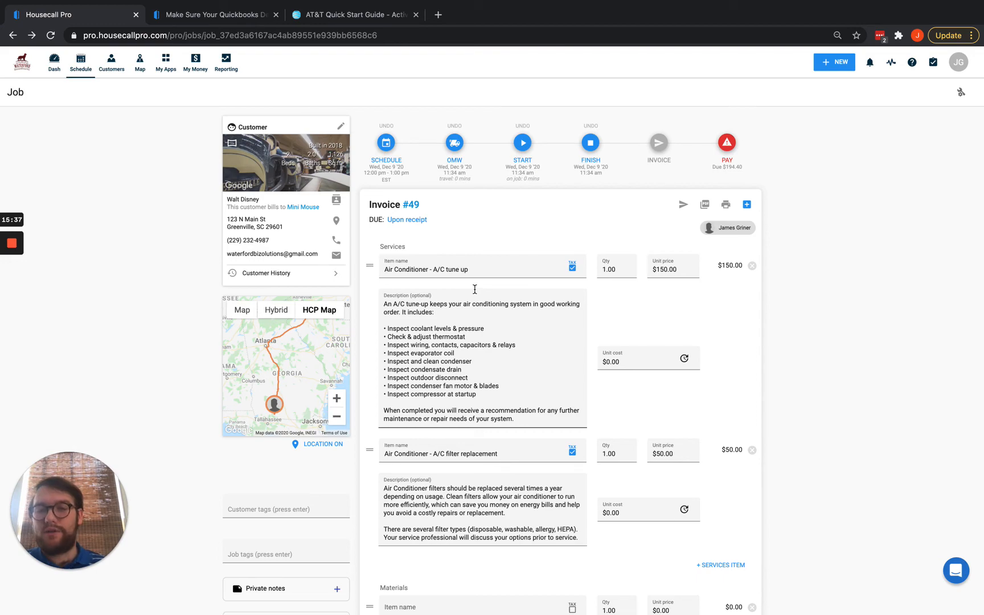
Switch to the QuickBooks Online window and reload Invoice #49.
key("ctrl+Up")
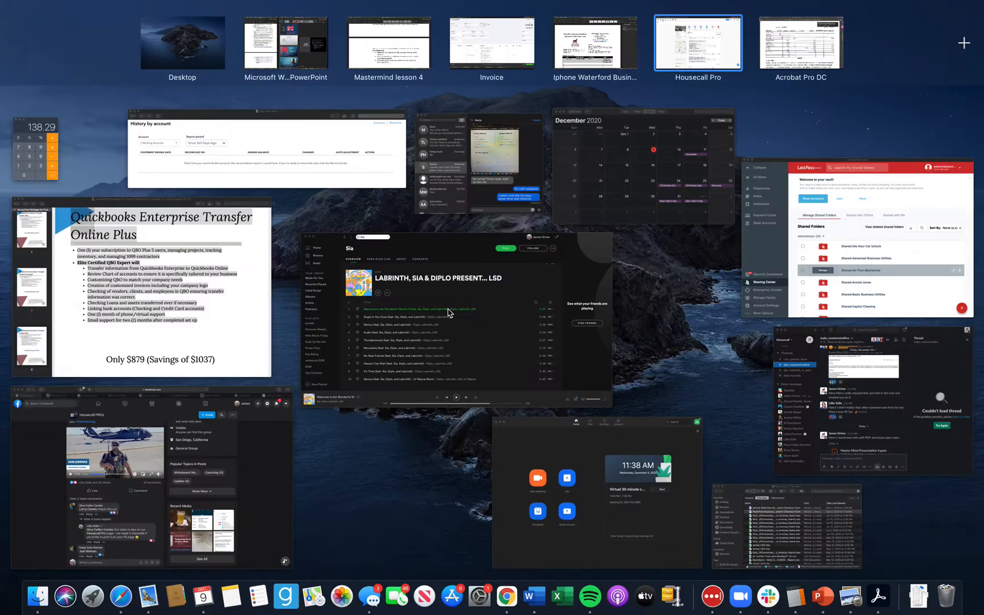
key("ctrl+Up")
key("ctrl+Up")
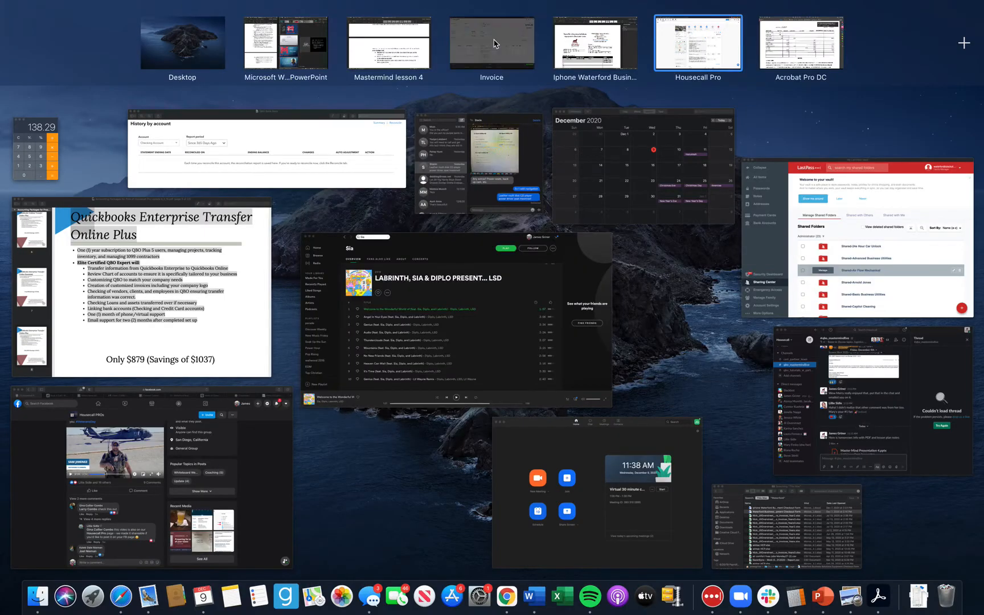
left_click(492, 39)
left_click(51, 36)
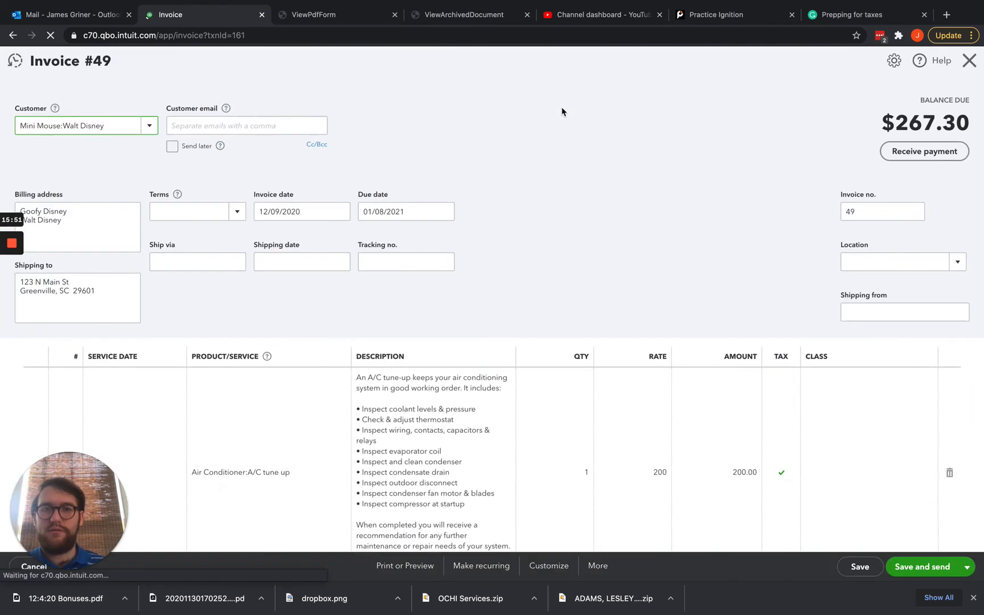
Check the updated $200.00 tune-up, $75.00 filter, 'I made changes' notes and $267.30 balance due.
left_click_drag(883, 122, 965, 124)
scroll(651, 221, "down", 5)
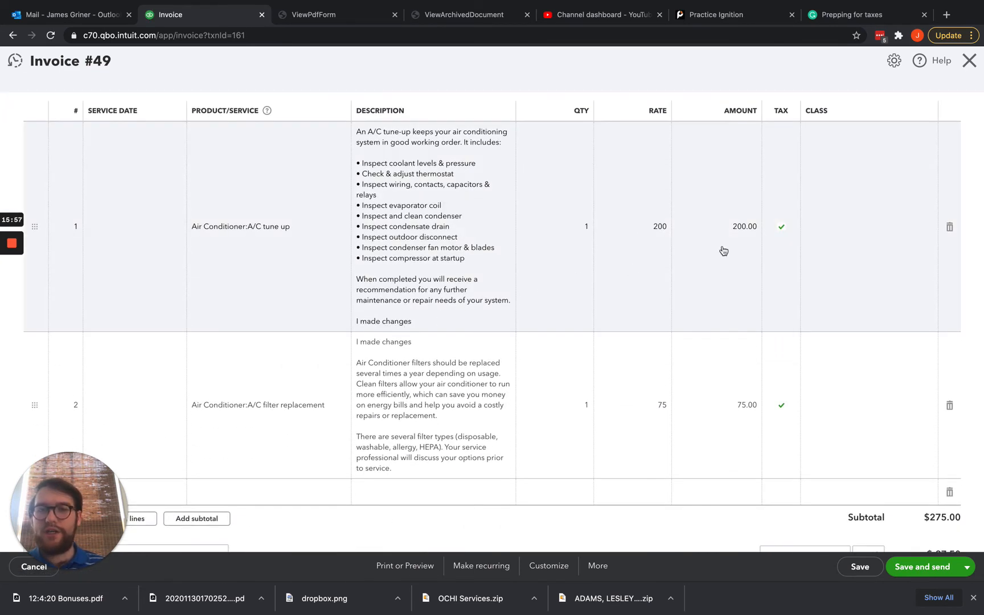
scroll(707, 336, "down", 4)
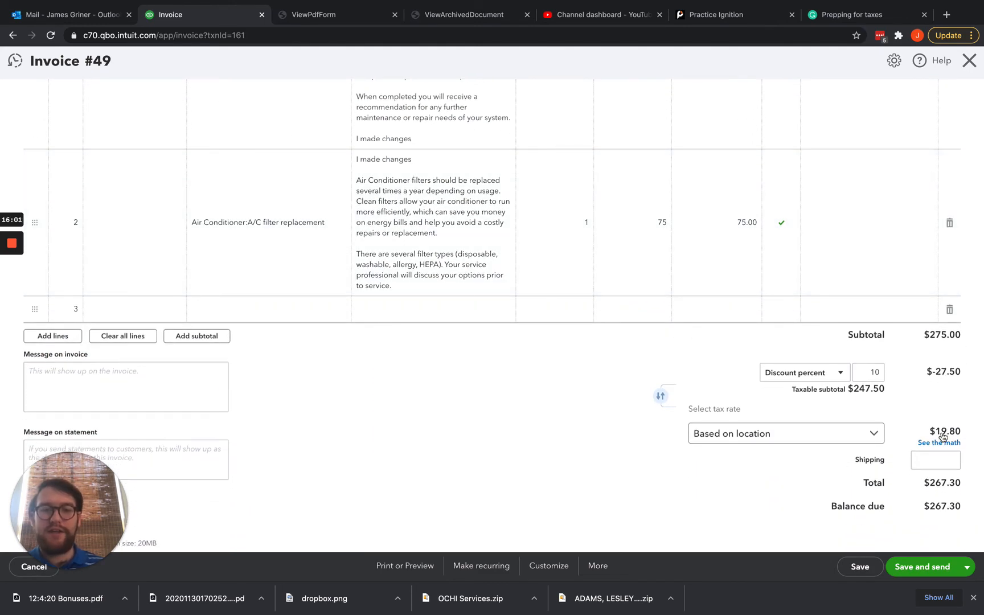
scroll(943, 437, "up", 1)
scroll(943, 437, "up", 9)
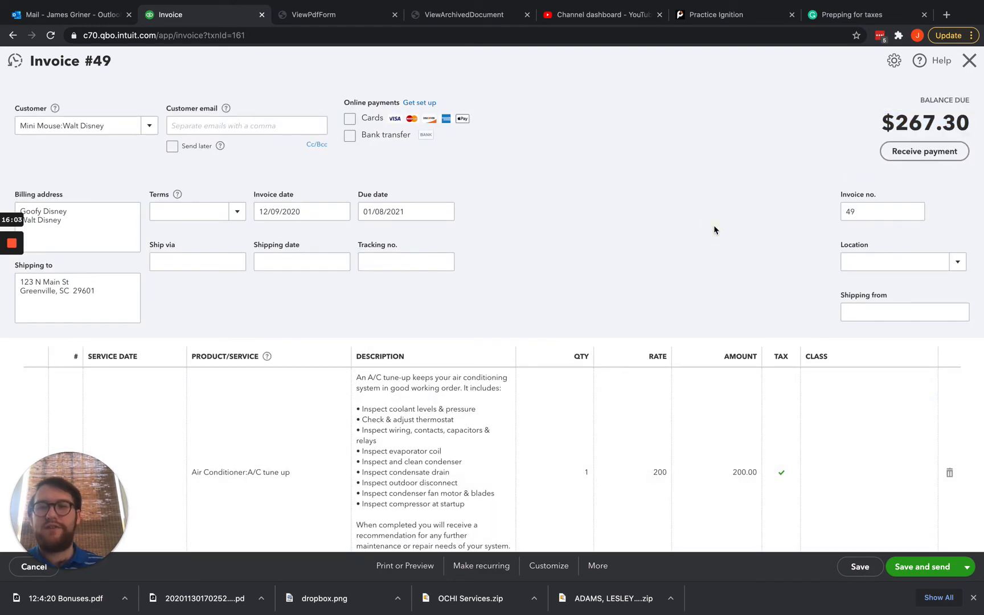
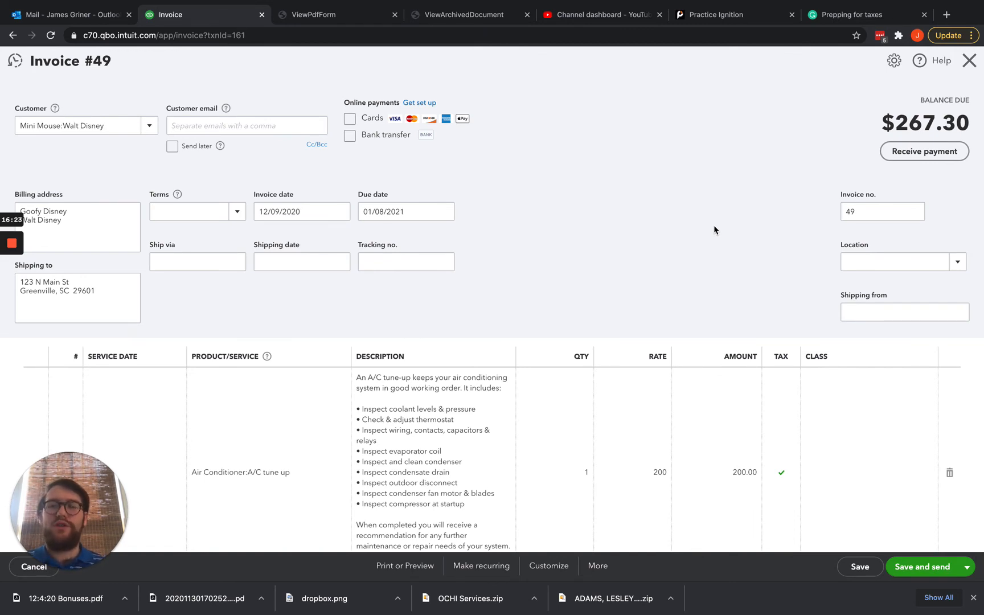
Switch from QuickBooks Online to the Housecall Pro desktop showing invoice #49's job.
key("ctrl+Up")
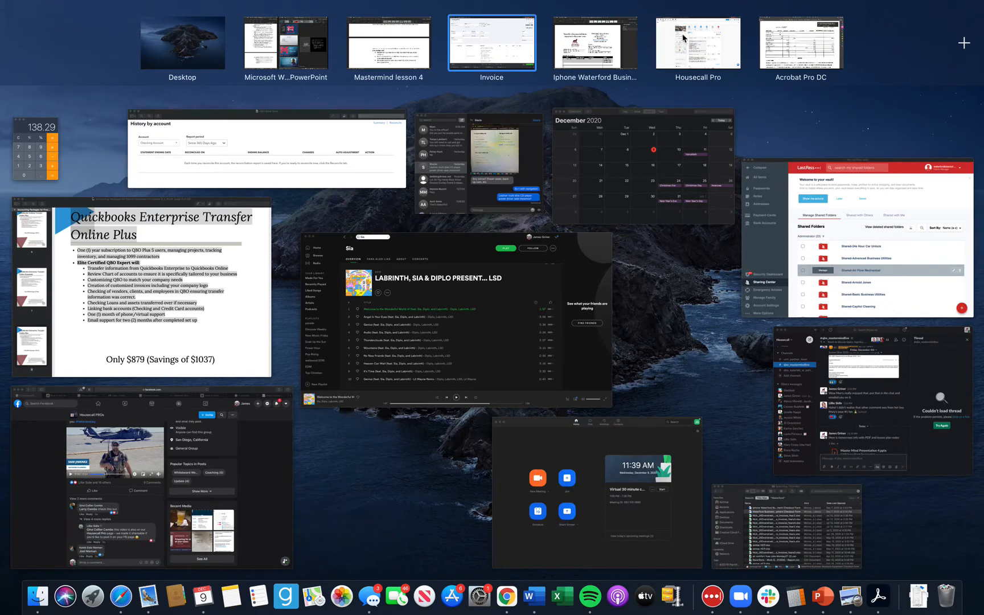
left_click(680, 41)
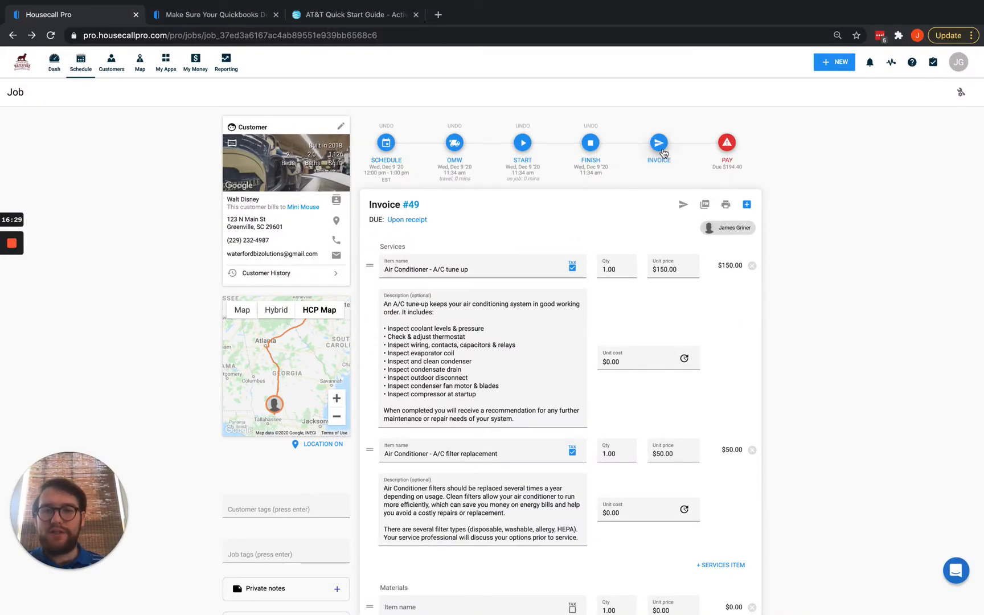
Reload the job page and change the A/C tune up unit price to 150.
left_click(50, 35)
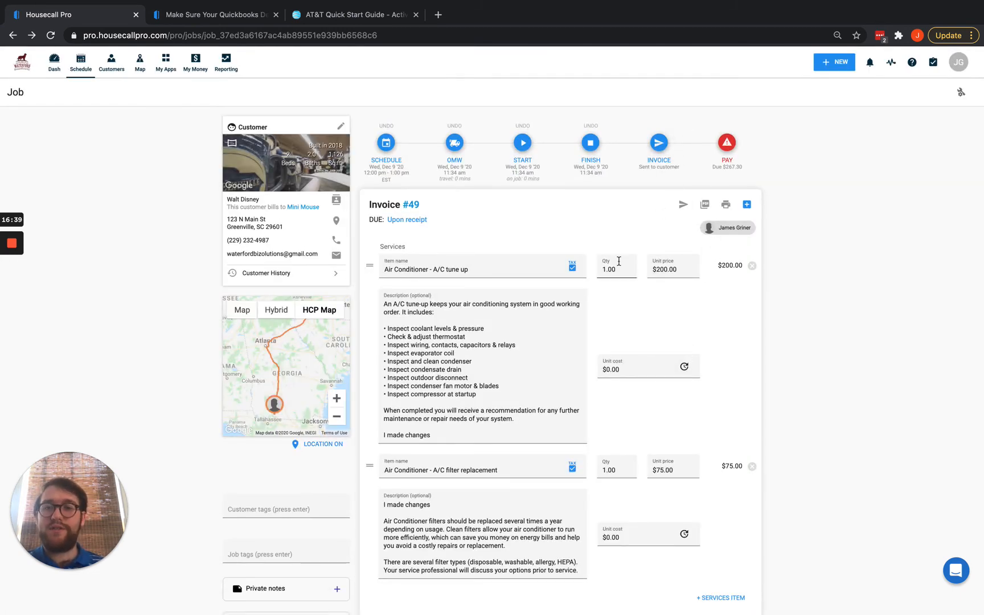
left_click_drag(679, 269, 654, 268)
type("150")
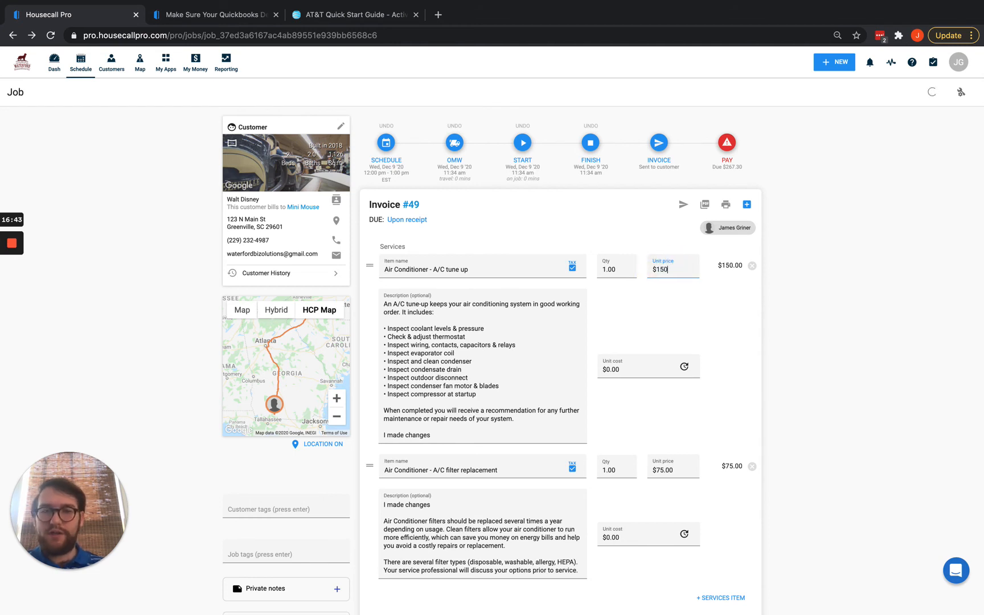
Add 'Again' on a new description line and set quantity to 2, saving at $364.50 due.
left_click(432, 436)
key("Return")
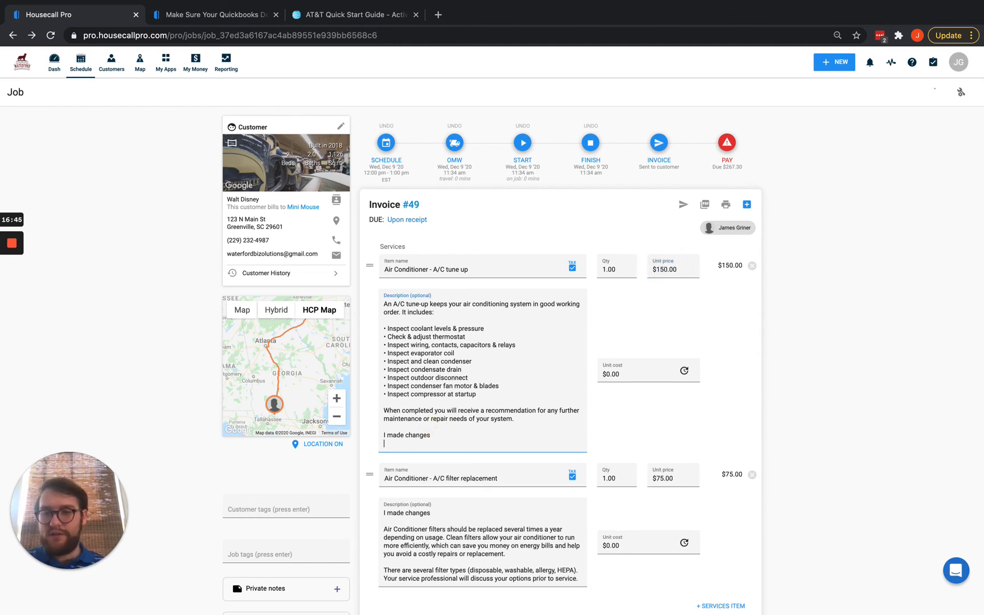
type("Agin")
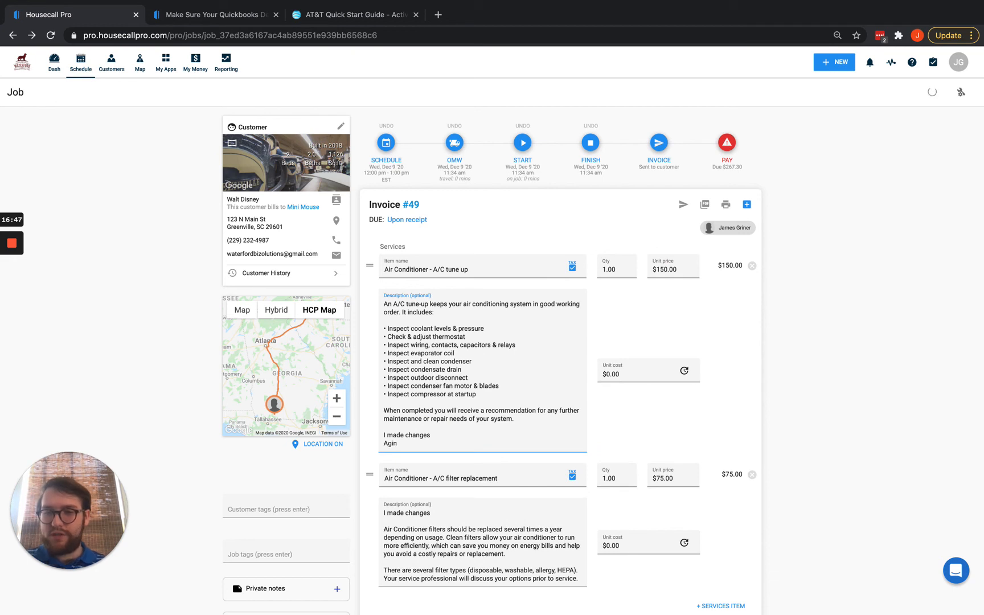
key("BackSpace")
key("BackSpace")
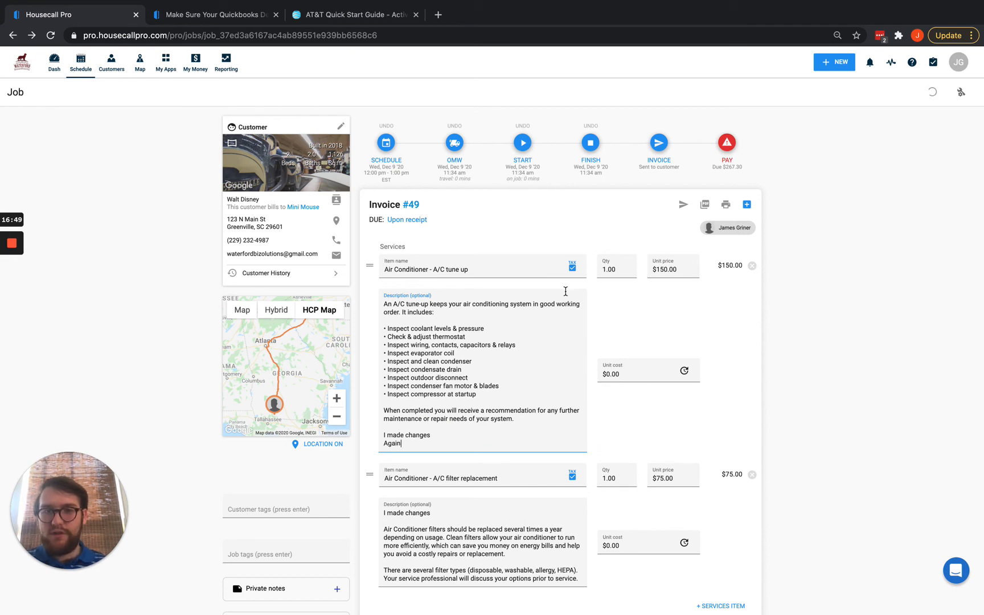
left_click(622, 270)
type("2")
left_click(844, 325)
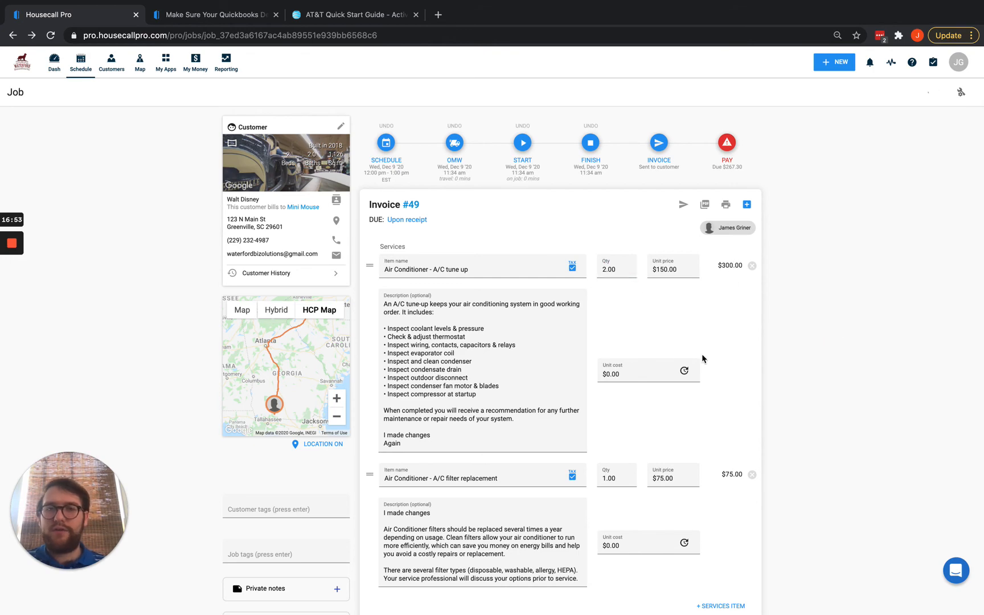
scroll(702, 359, "down", 15)
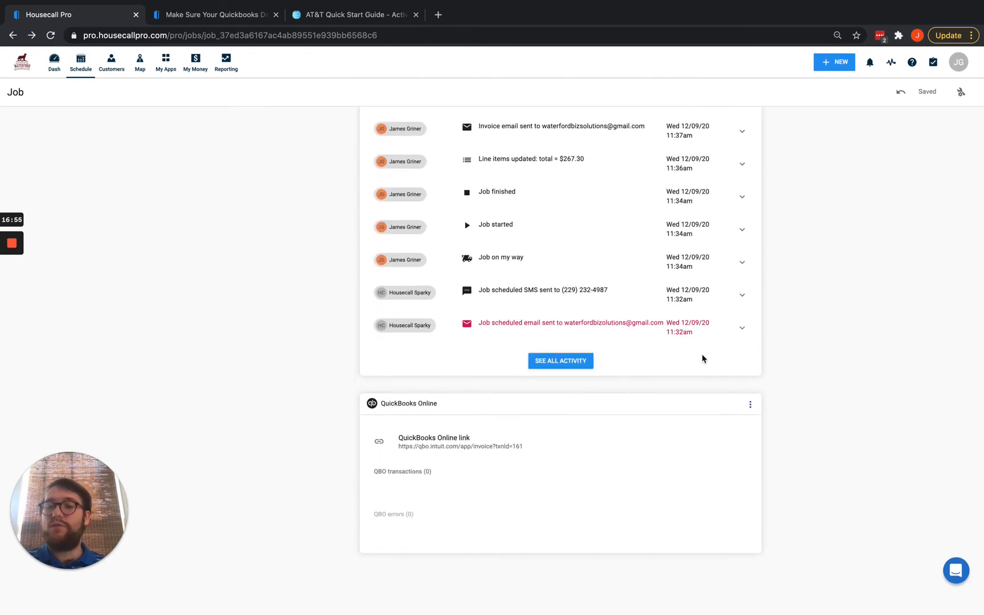
scroll(702, 359, "up", 15)
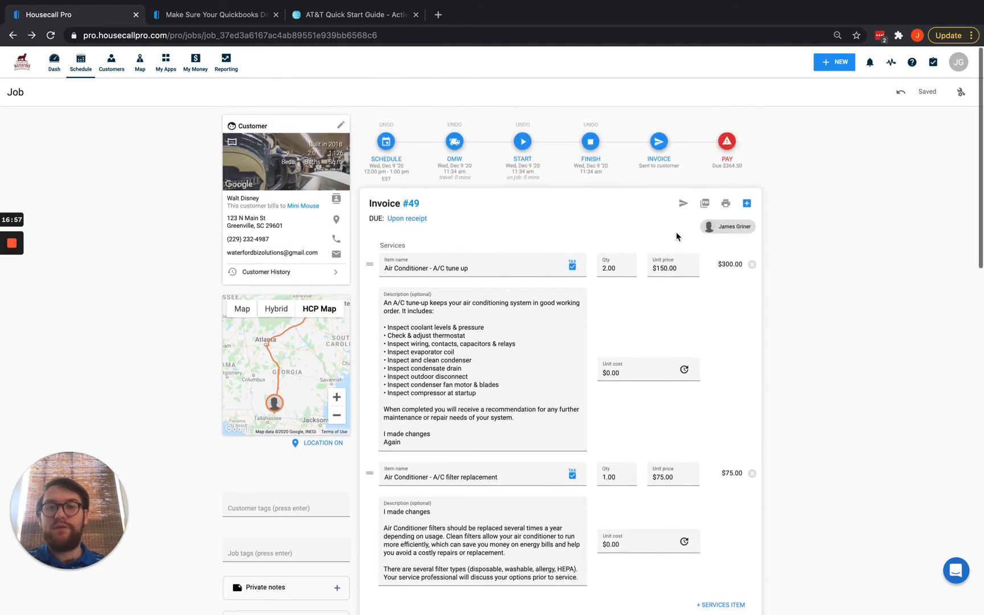
Open the payment form for invoice #49 and select Check as the payment method.
left_click(726, 151)
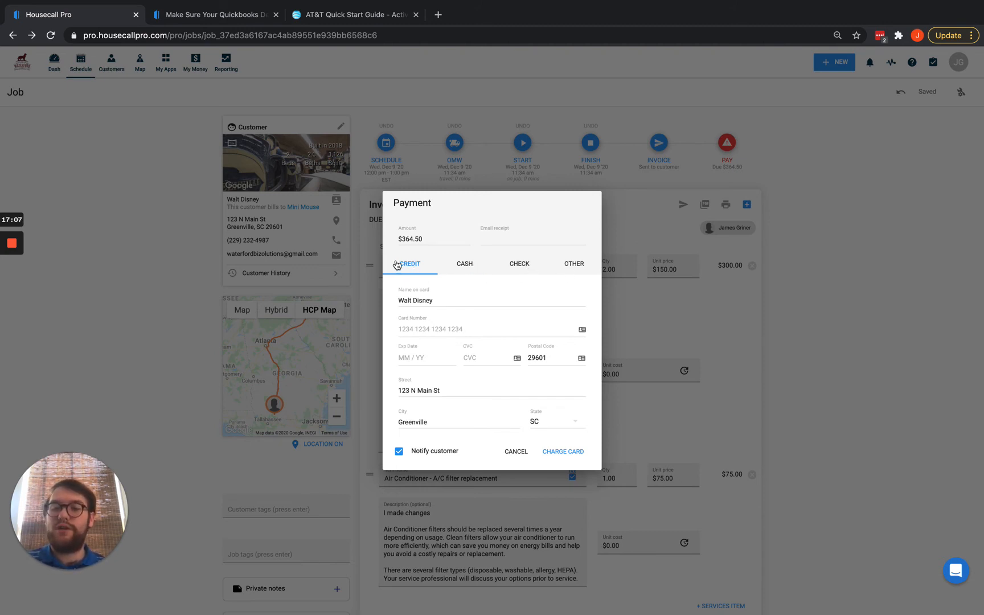
left_click(463, 263)
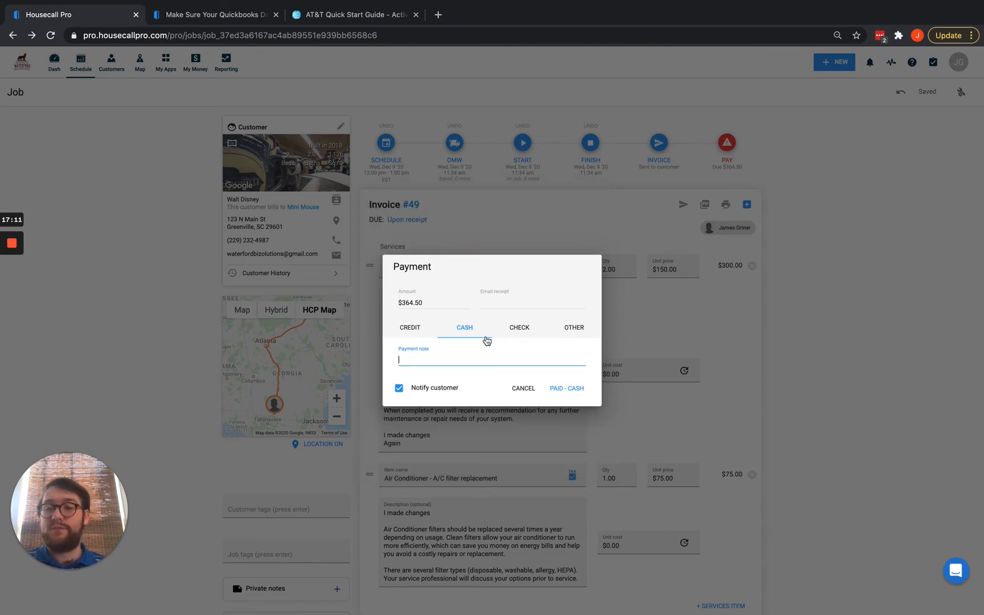
left_click(411, 328)
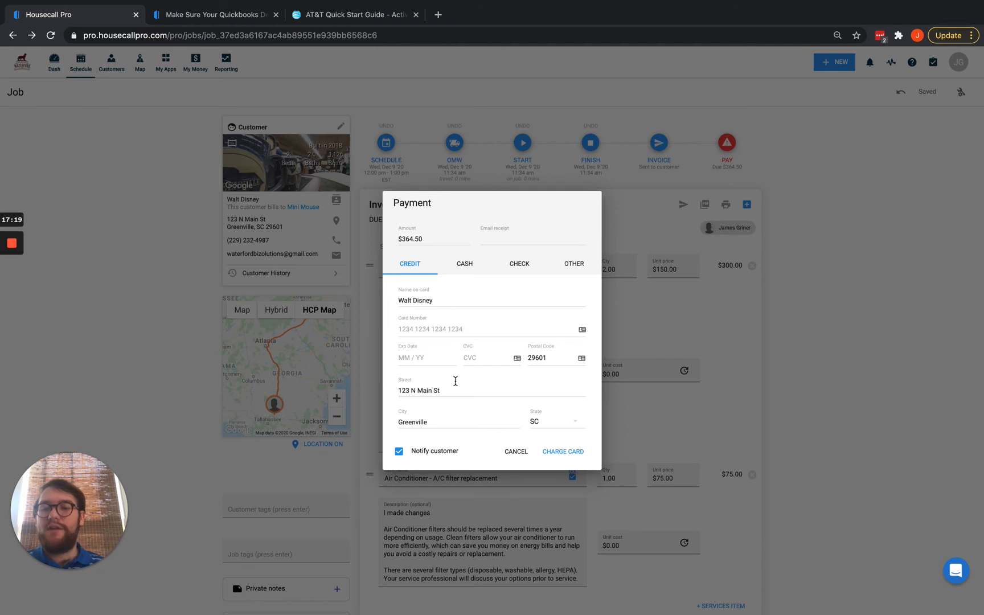
left_click(465, 263)
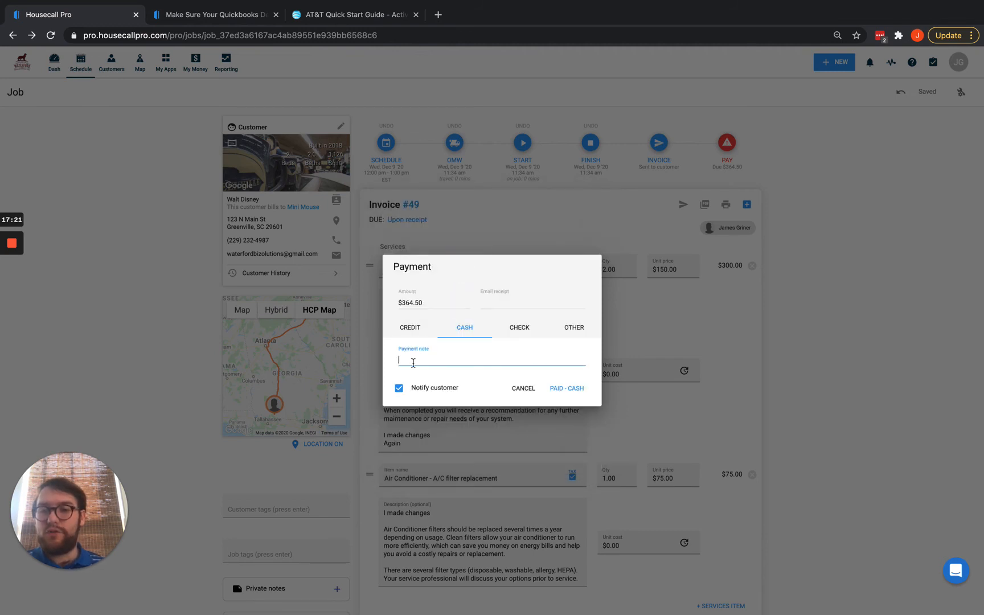
left_click(522, 329)
left_click(449, 358)
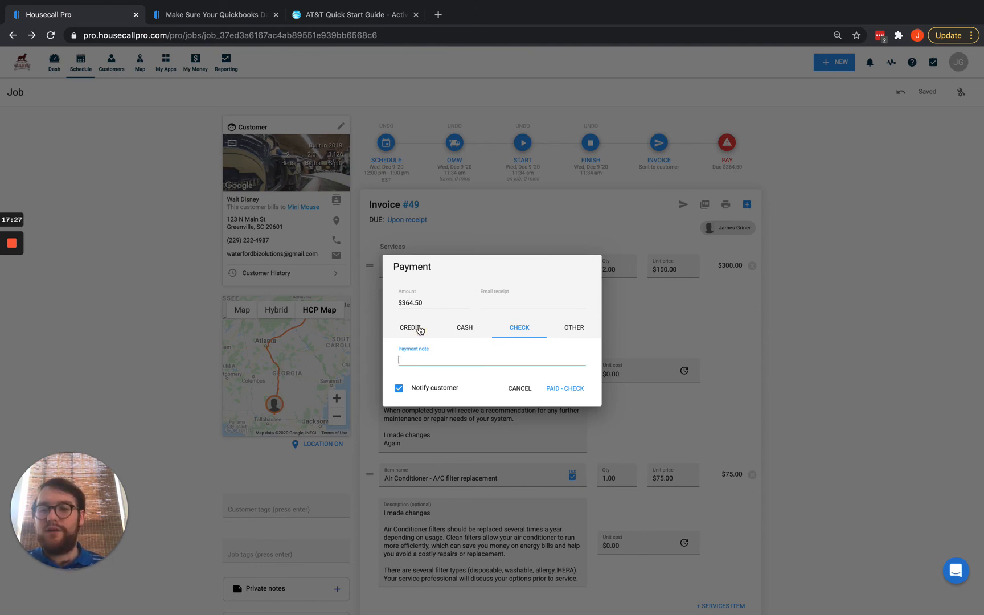
left_click(414, 327)
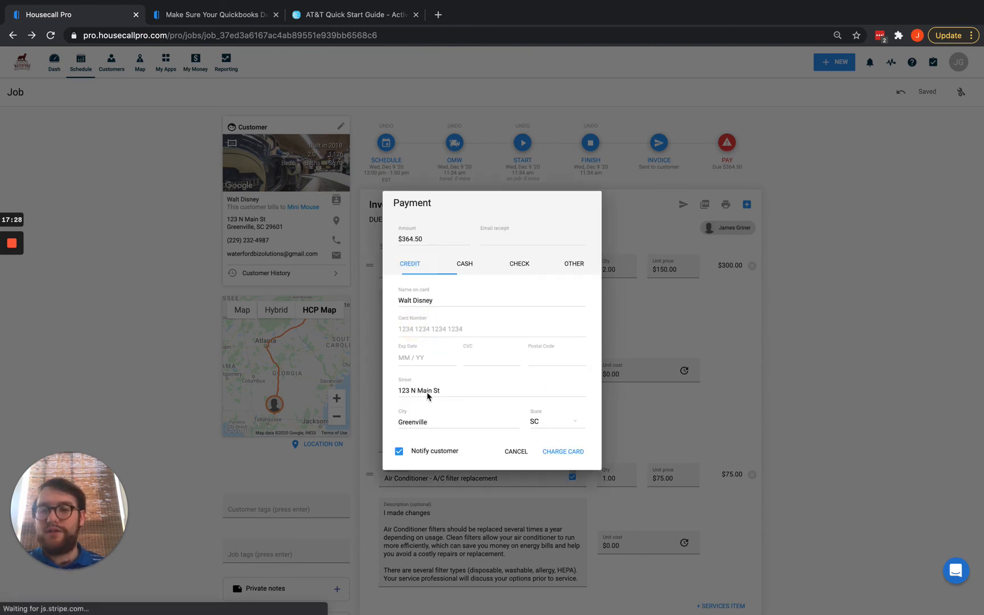
left_click(520, 264)
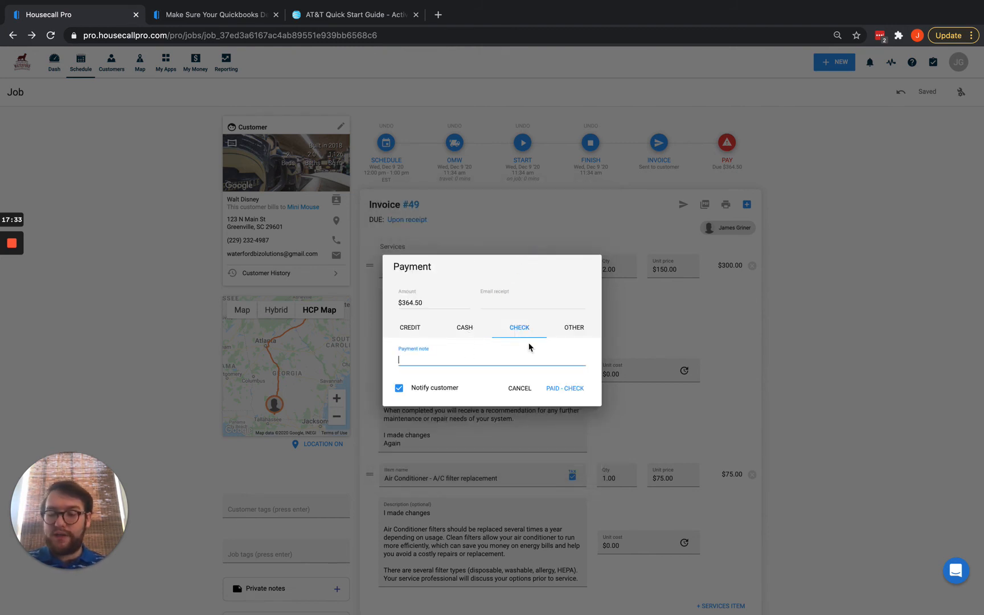
Note the check as CK:12345, turn off customer notification, and mark it paid by check.
type("CK:12")
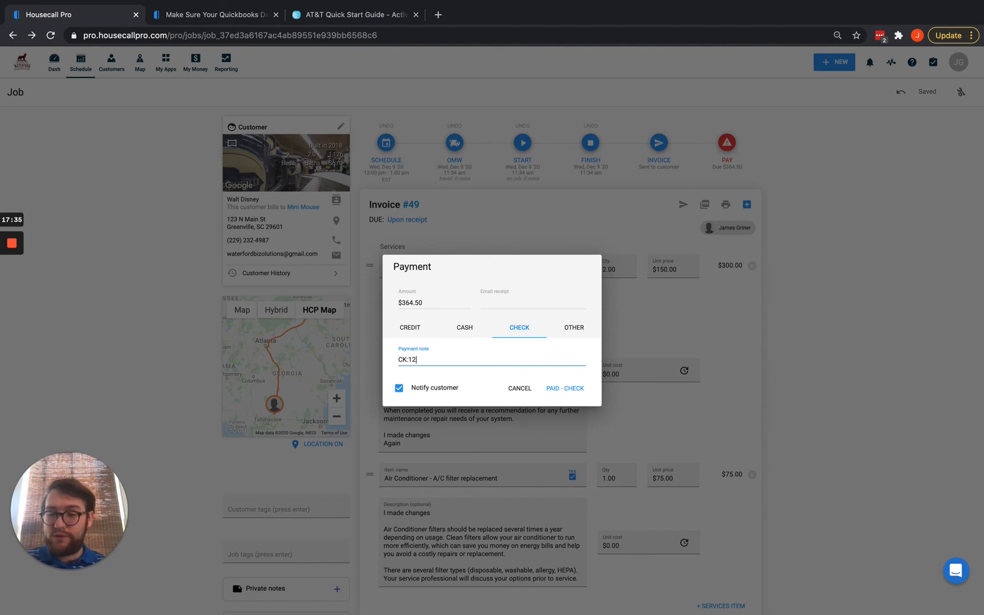
type("345")
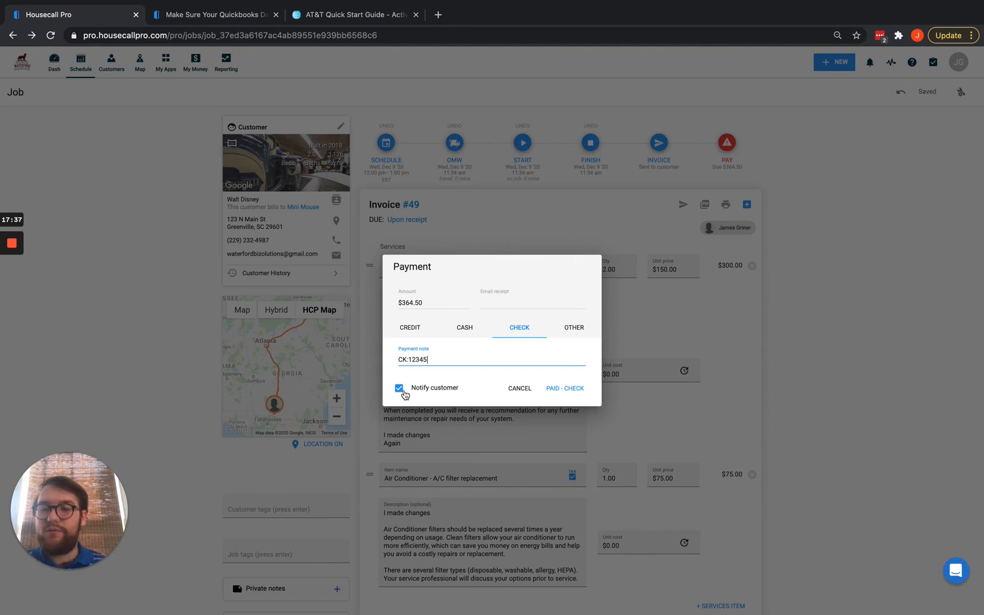
left_click(399, 388)
left_click(566, 390)
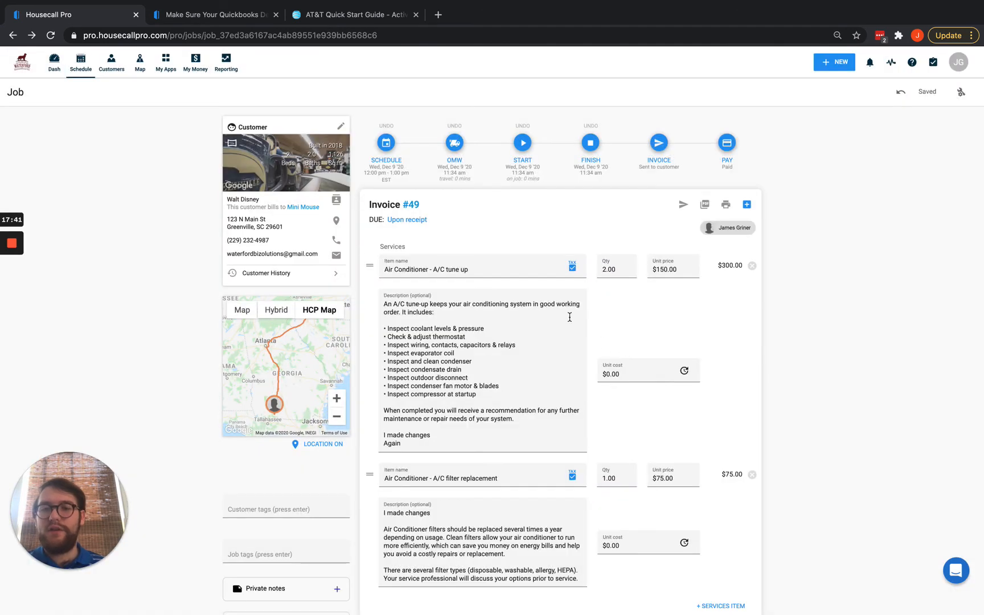
Reload the job and expand QBO transactions to show the Dec 09 $364.50 check payment.
scroll(570, 316, "down", 15)
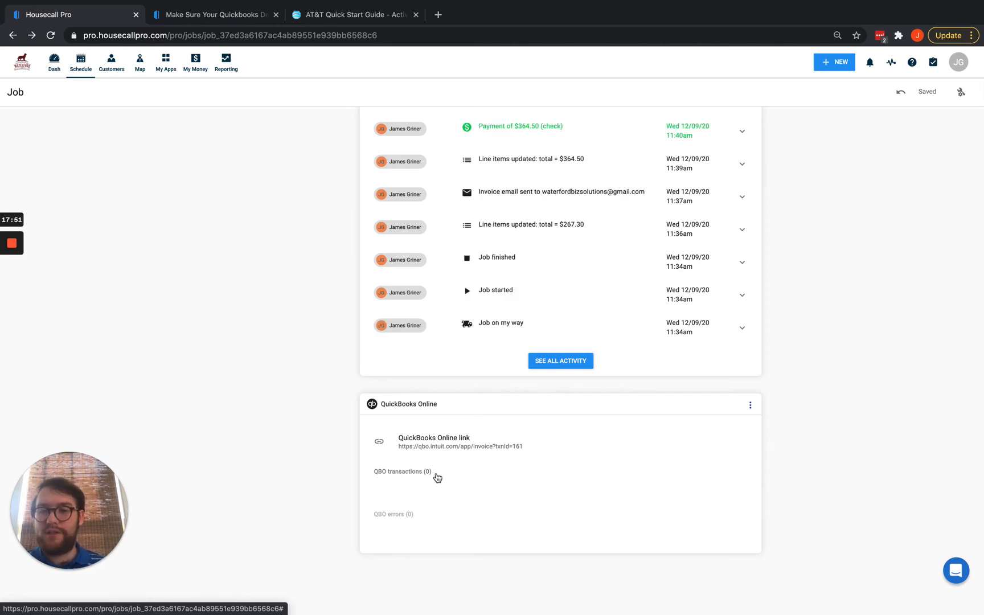
scroll(463, 377, "up", 15)
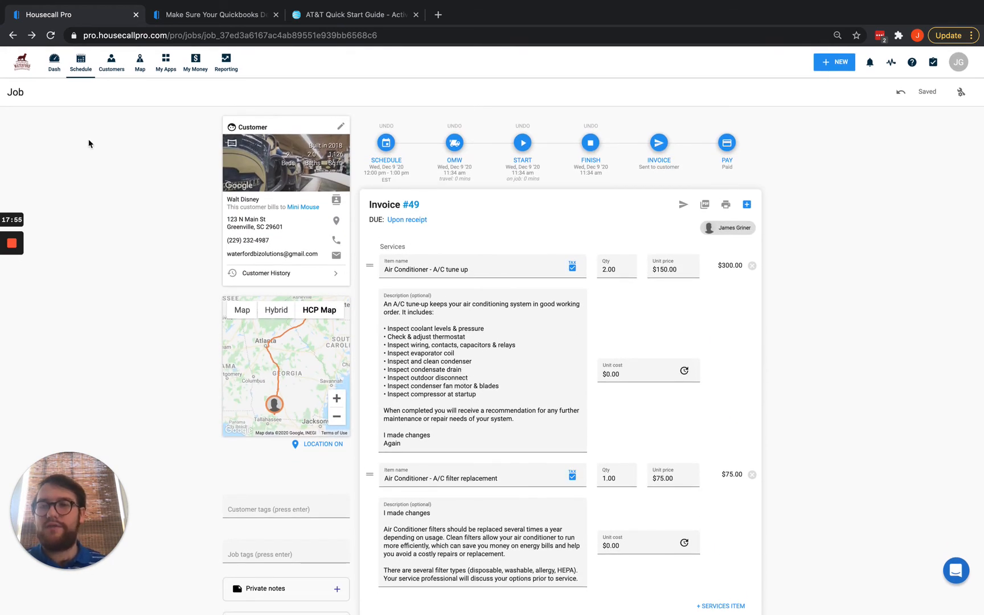
left_click(51, 35)
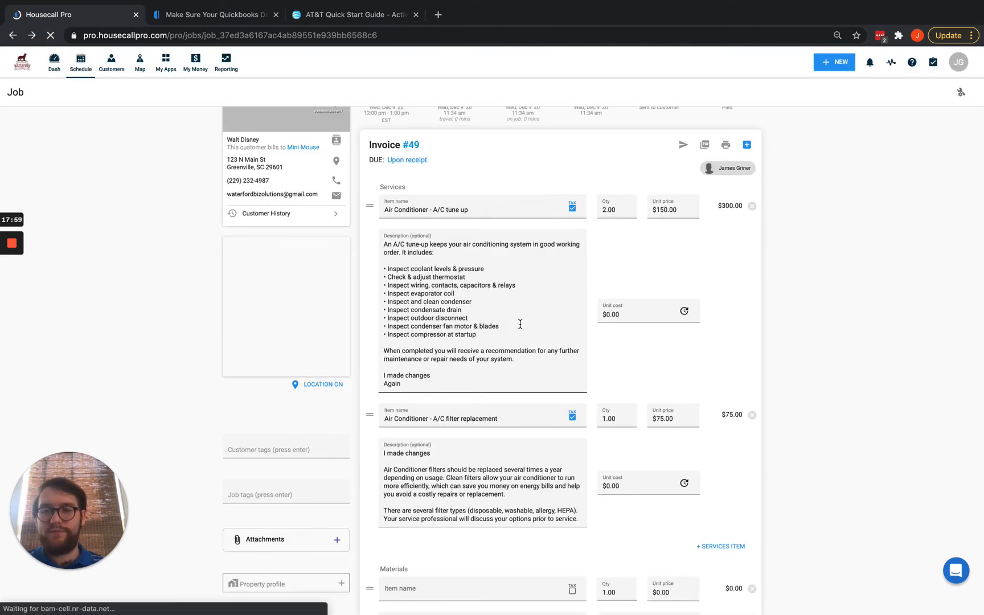
scroll(417, 491, "down", 15)
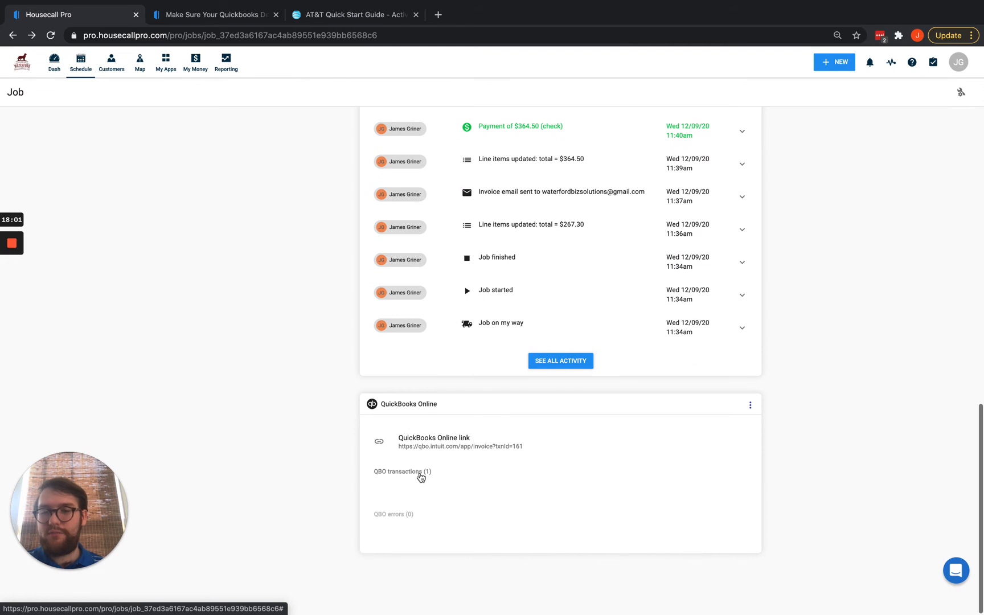
left_click(413, 477)
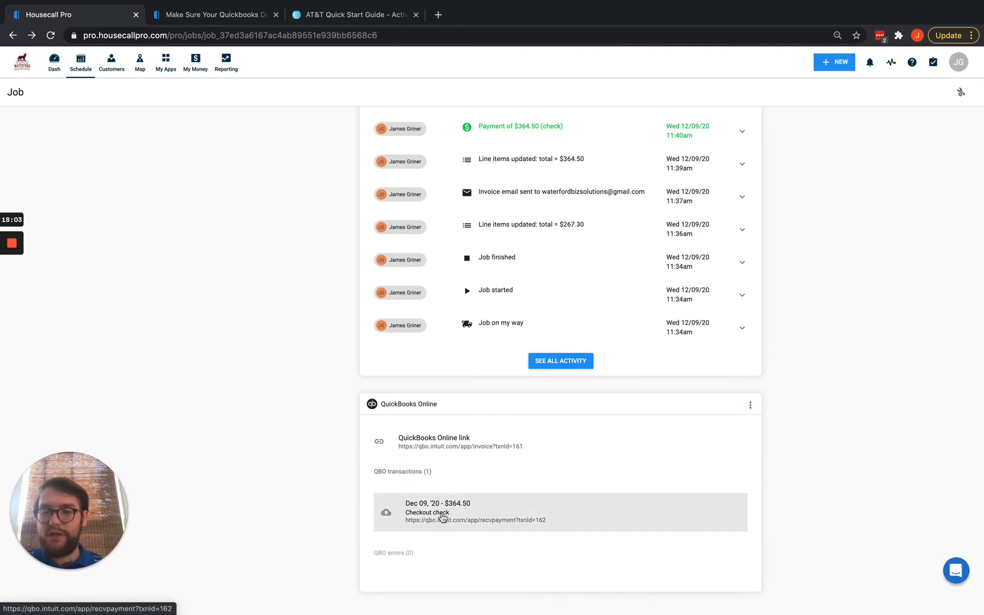
key("ctrl+Up")
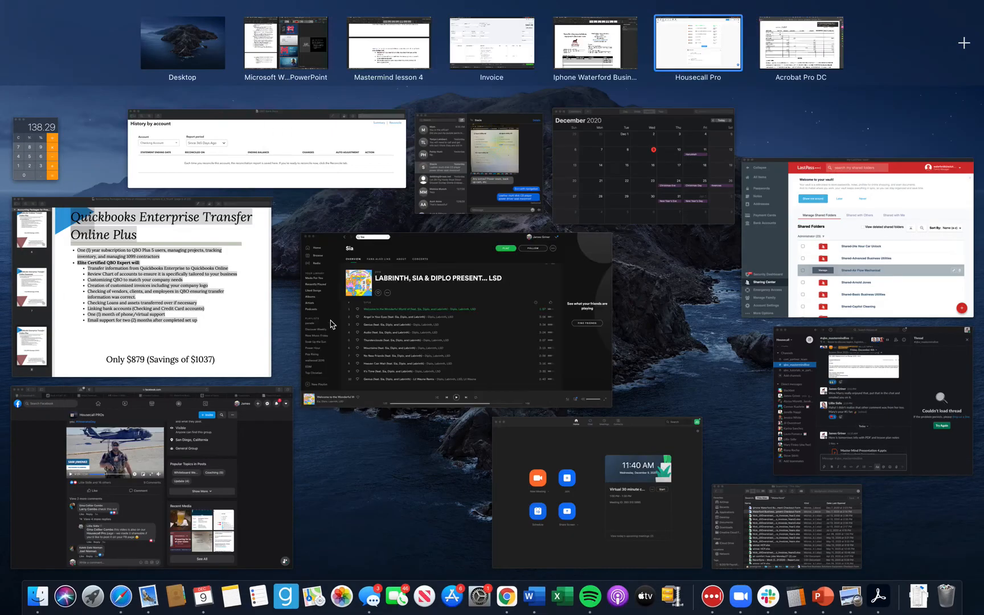
Reload Invoice #49 in QuickBooks Online, confirm it's PAID, and open its $364.50 payment.
left_click(492, 43)
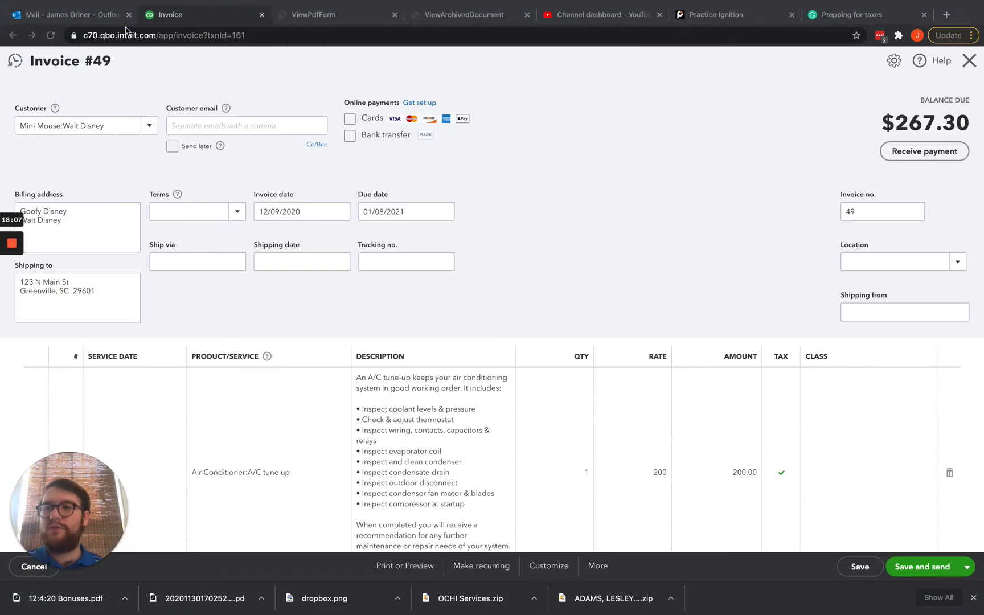
left_click(51, 37)
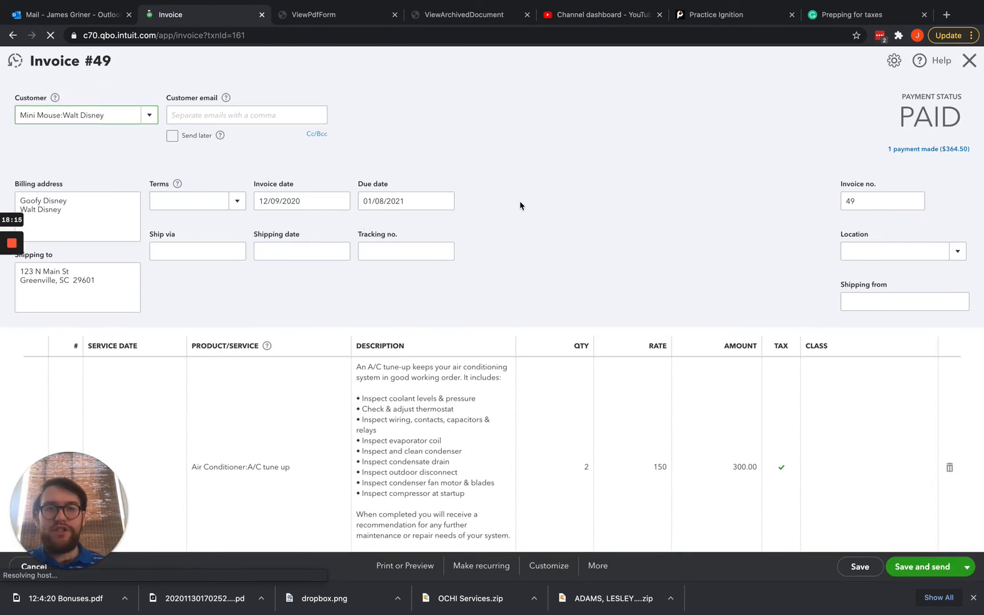
scroll(520, 201, "down", 2)
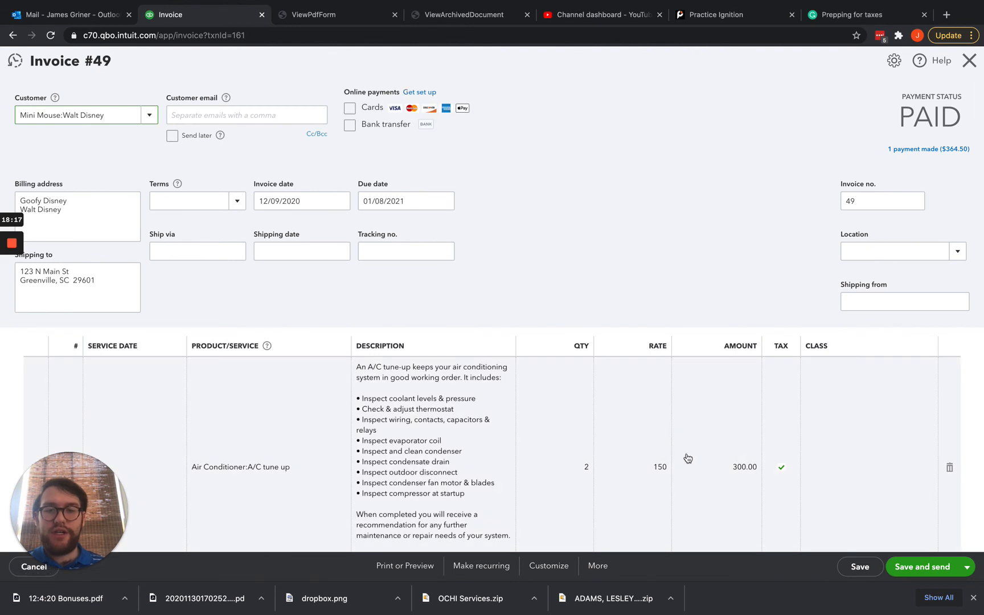
scroll(589, 475, "down", 3)
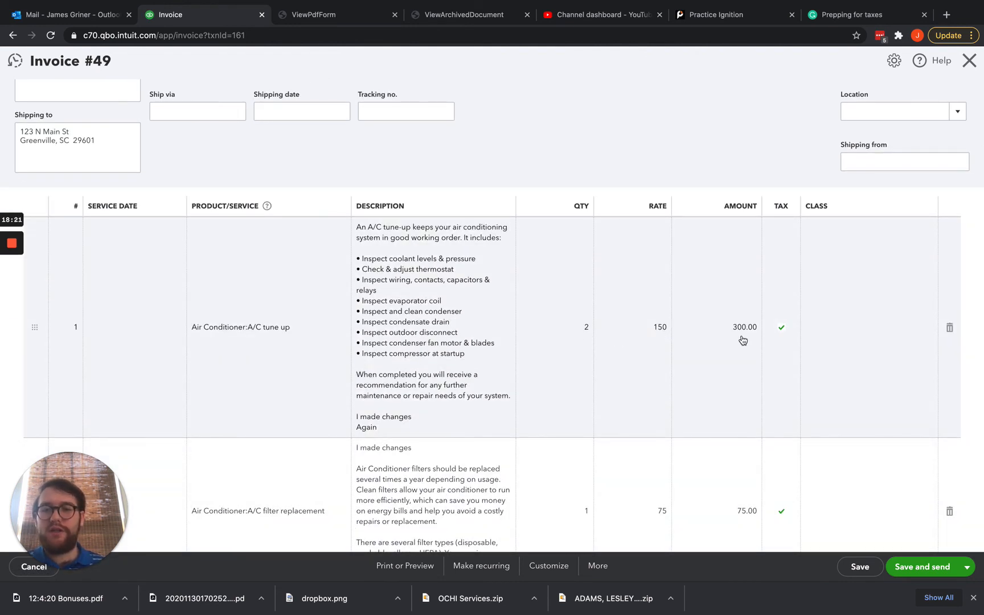
scroll(376, 430, "down", 8)
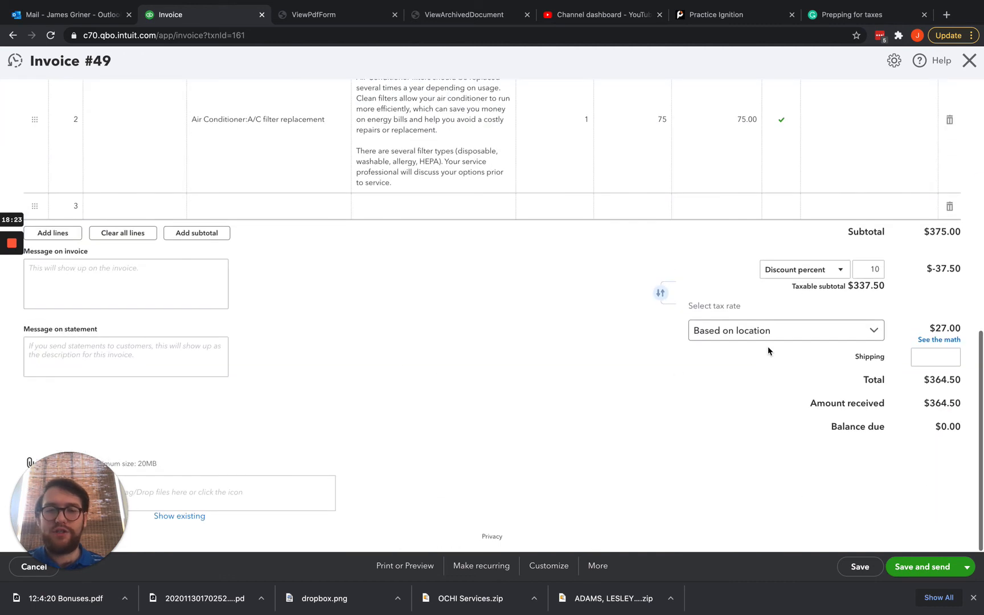
scroll(901, 218, "up", 5)
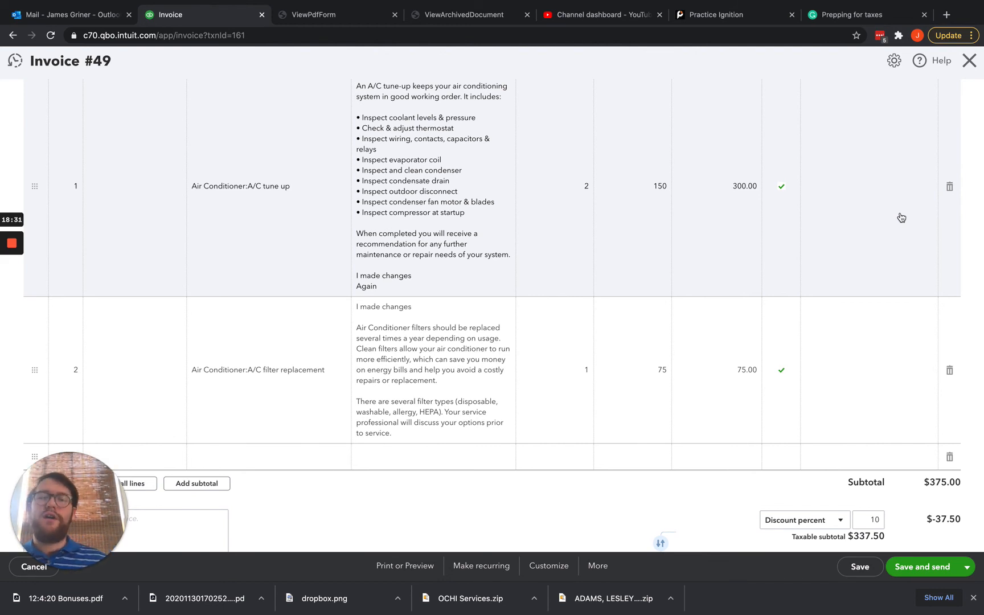
scroll(822, 205, "up", 3)
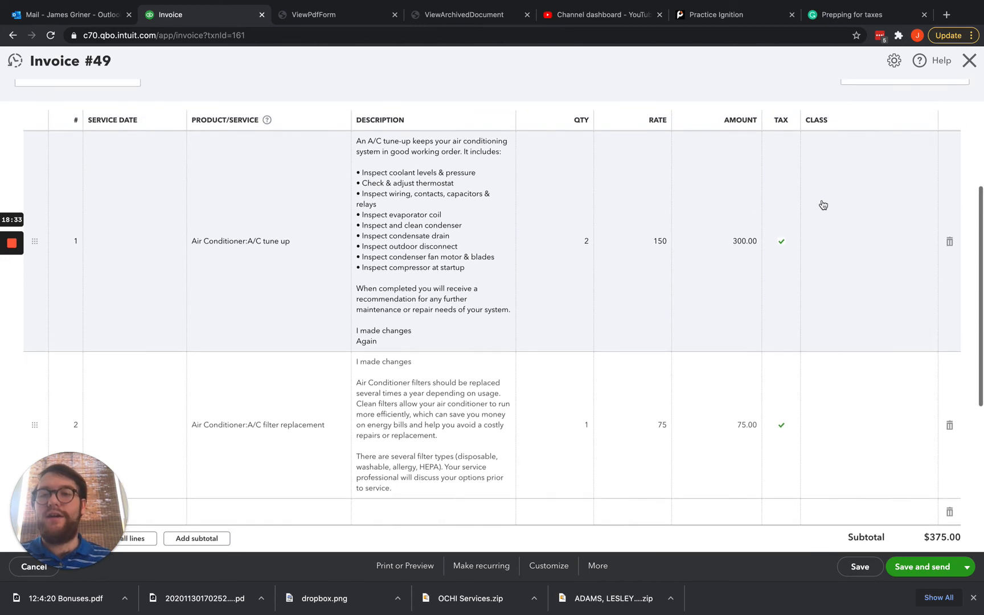
scroll(823, 205, "up", 4)
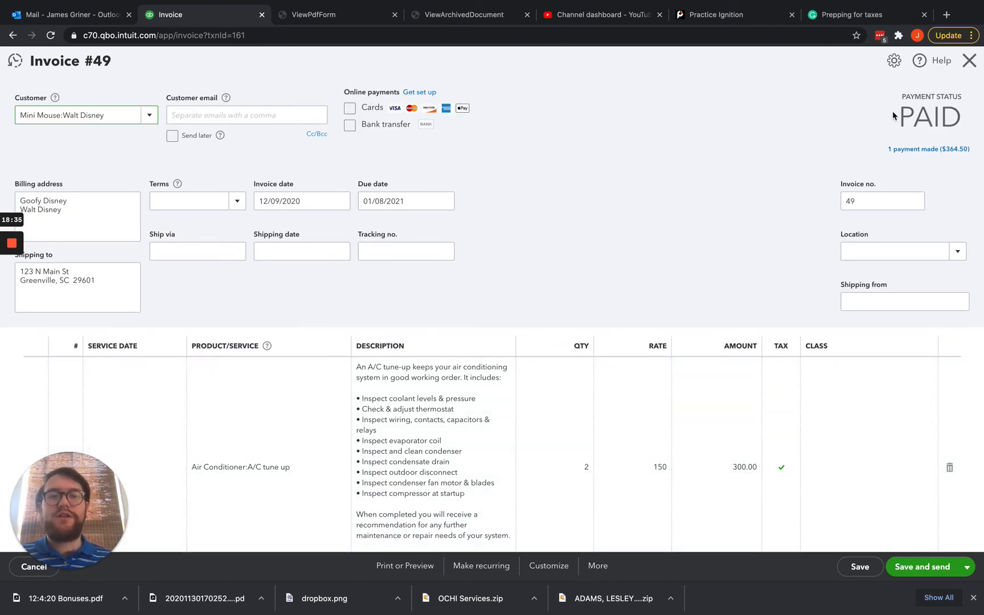
left_click(906, 150)
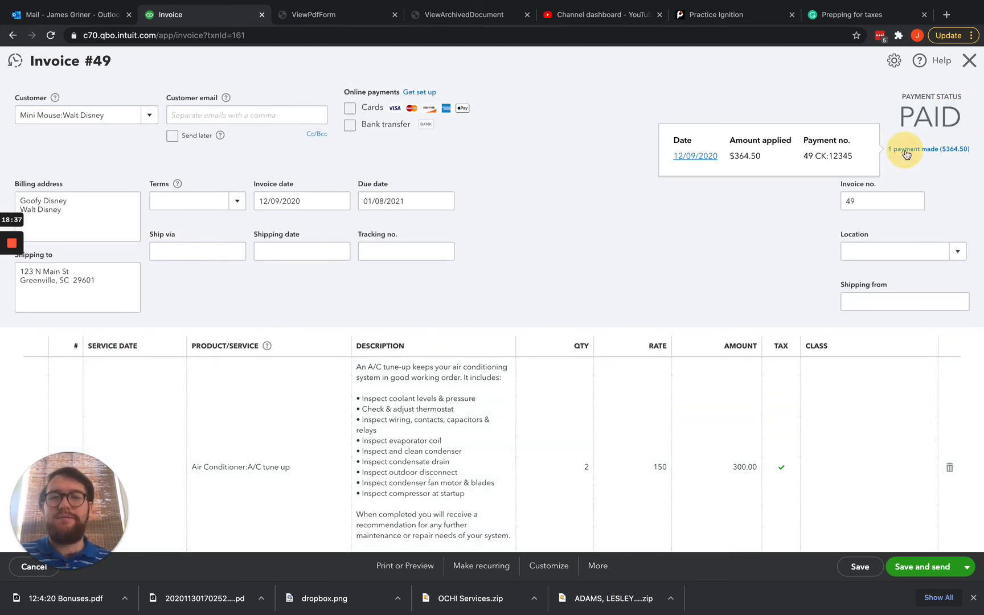
left_click(696, 156)
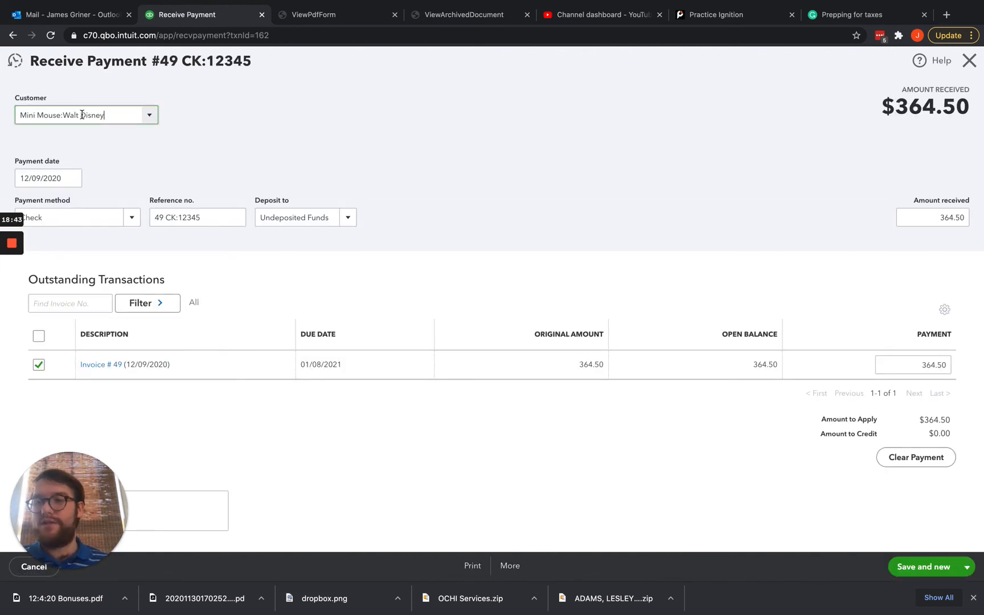
Review the payment's date, Check method, reference number and Undeposited Funds account, then close it.
left_click_drag(64, 177, 23, 179)
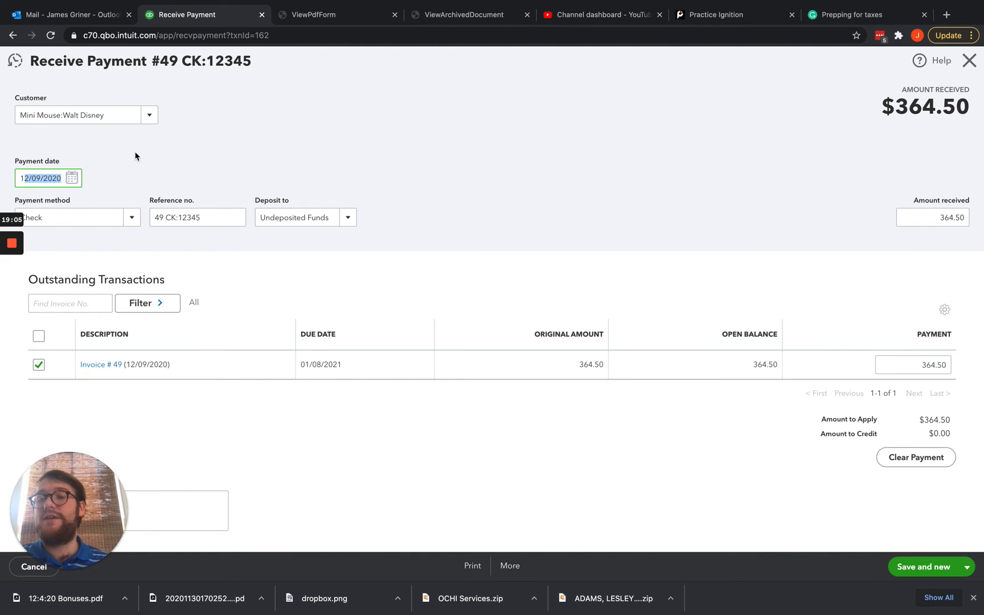
scroll(73, 194, "down", 1)
left_click(66, 195)
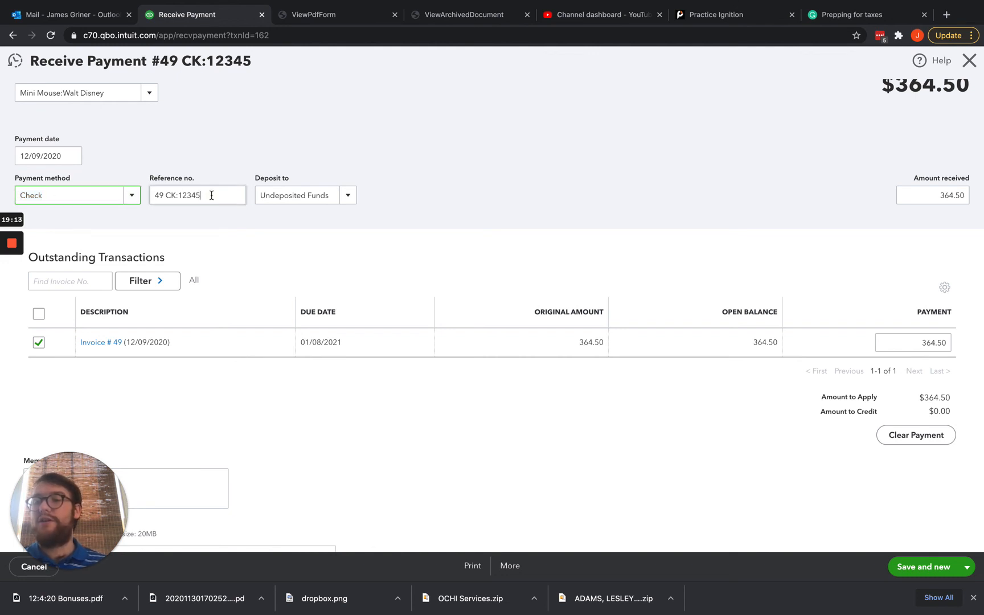
mouse_move(209, 194)
left_mouse_down()
mouse_move(145, 195)
mouse_move(206, 197)
left_mouse_up()
left_click(175, 195)
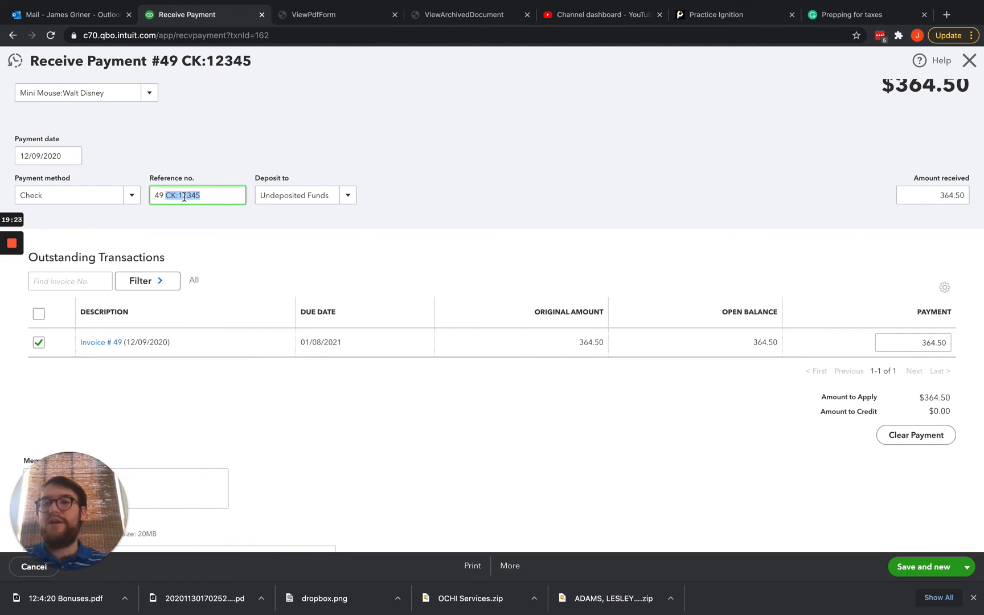
left_click_drag(332, 197, 260, 193)
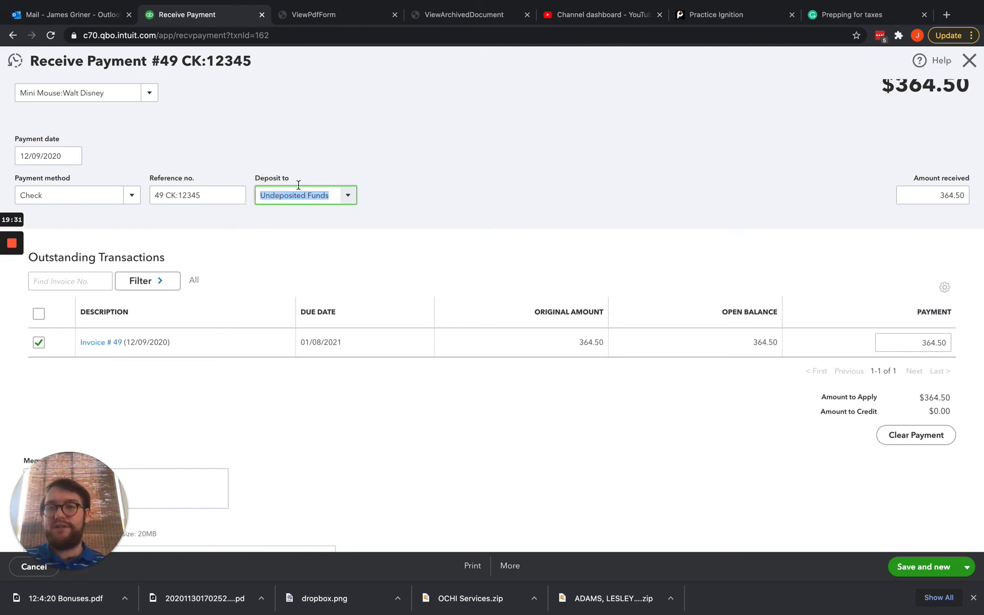
scroll(464, 167, "up", 1)
left_click(969, 61)
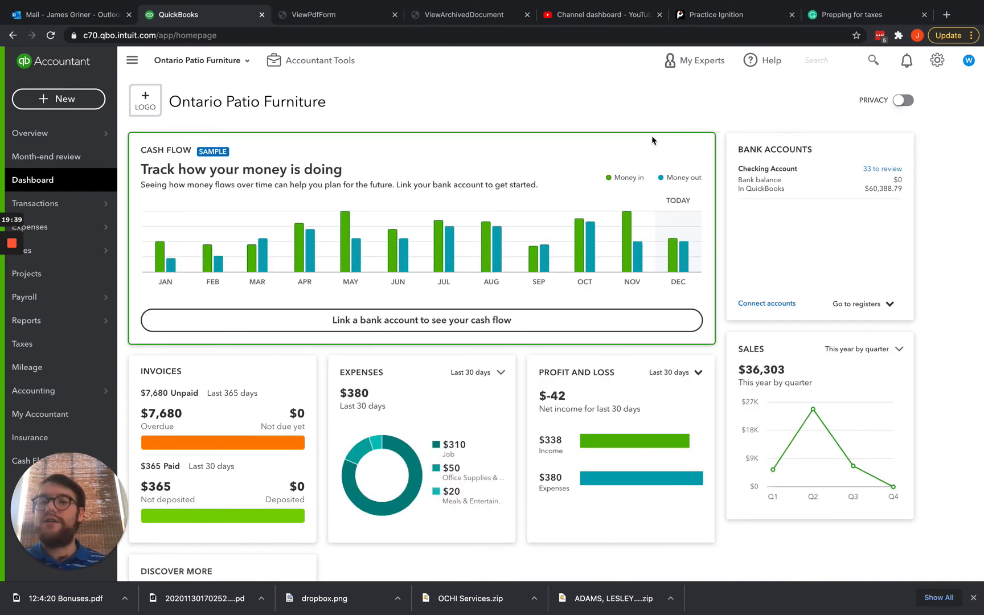
Start a new bank deposit including the $364.50 payment and inspect its check-number reference.
left_click(75, 100)
left_click(470, 168)
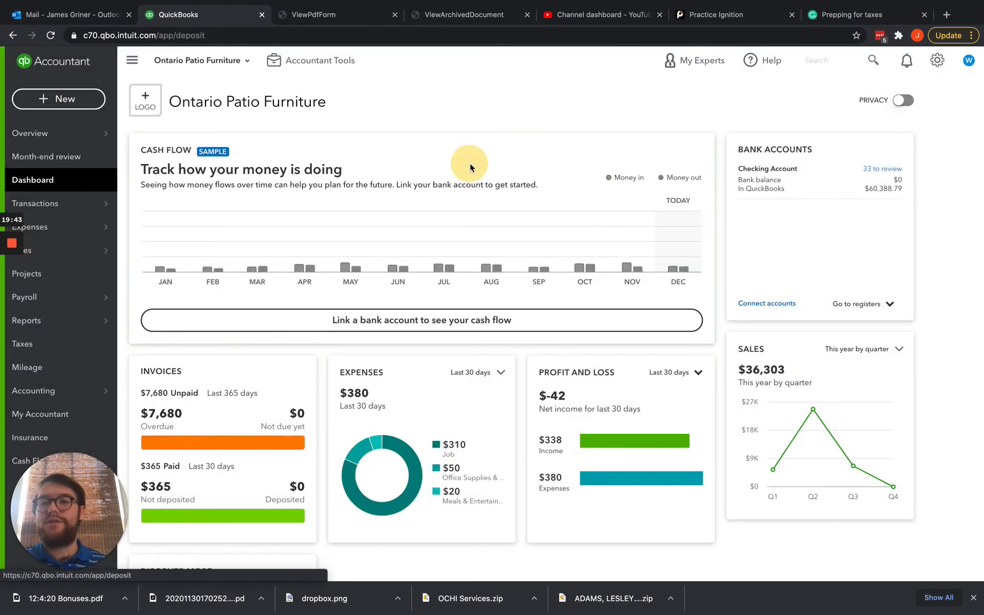
scroll(409, 229, "down", 8)
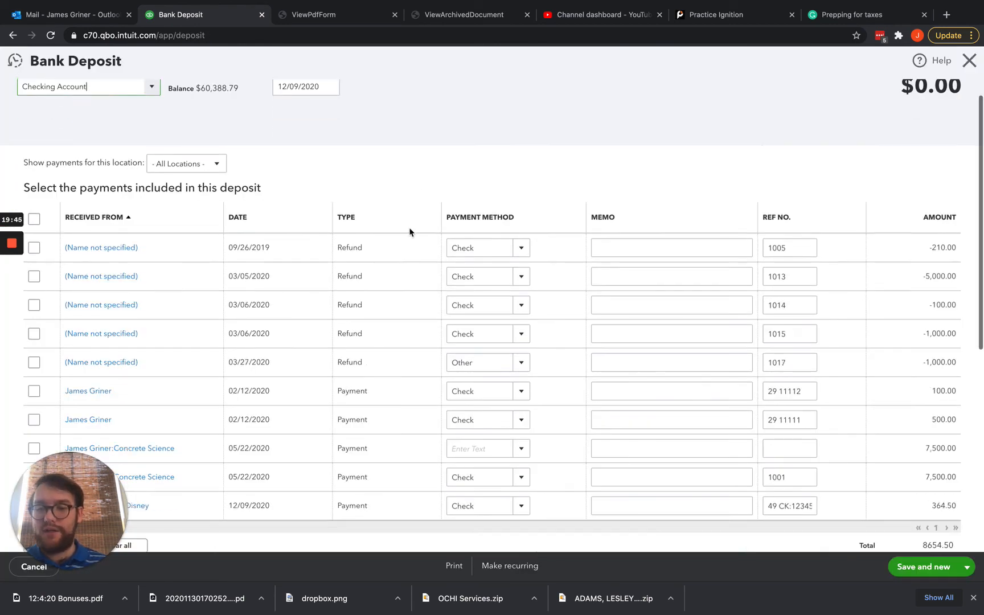
scroll(430, 198, "up", 1)
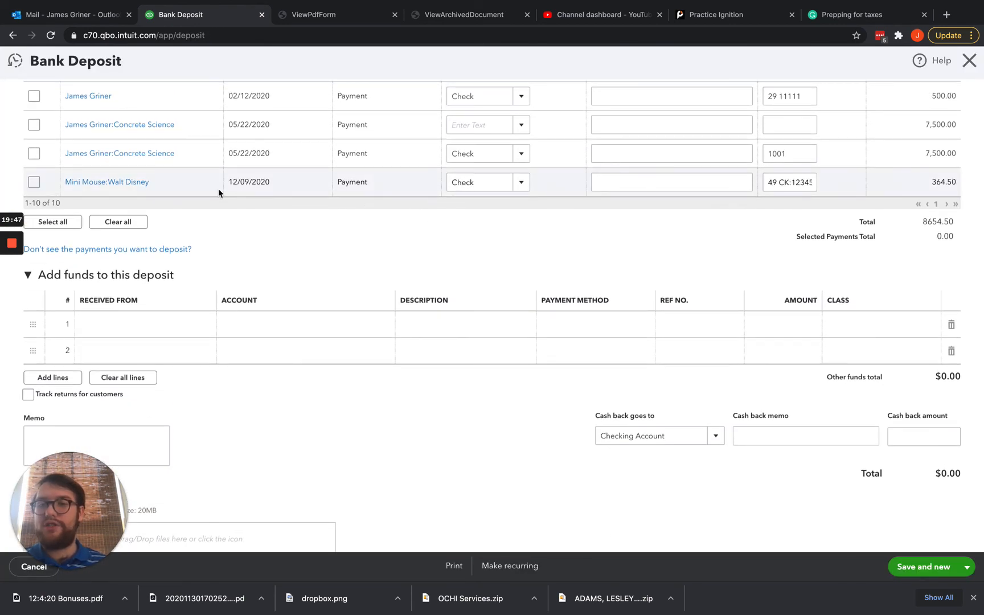
left_click(40, 183)
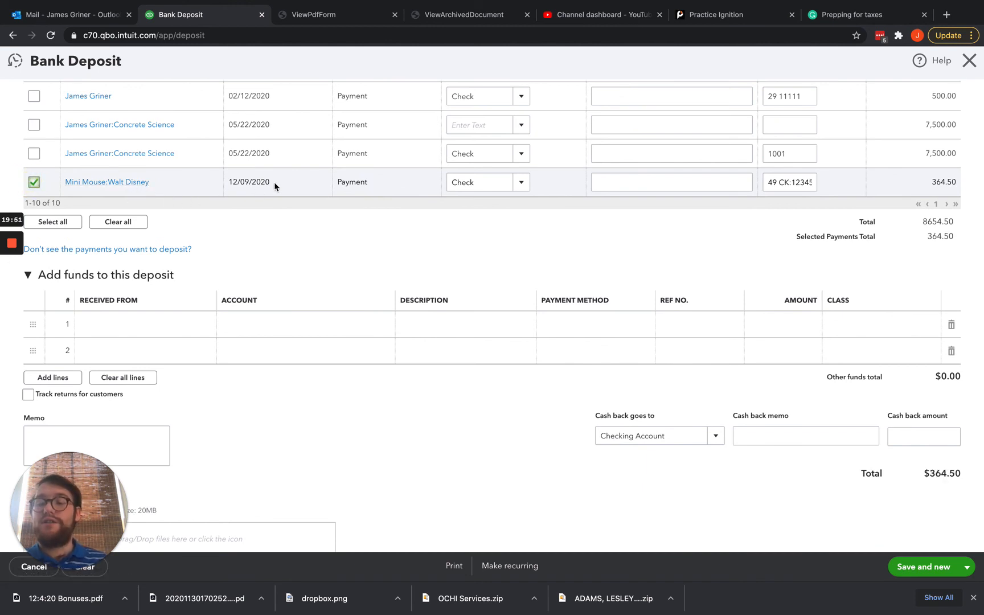
left_click(798, 182)
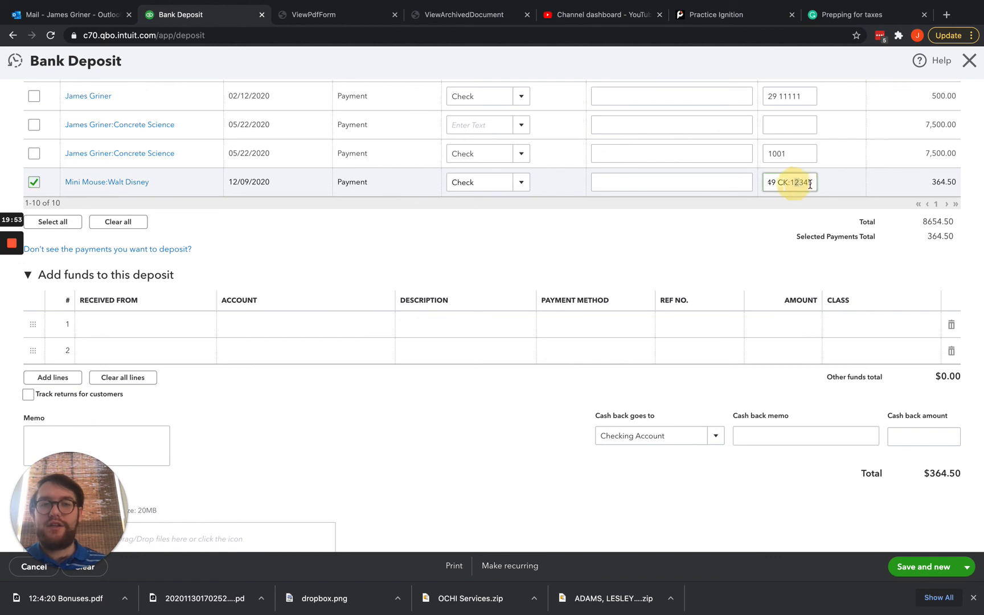
double_click(810, 184)
Discard the bank deposit without saving and bring up the + New menu.
scroll(576, 264, "up", 6)
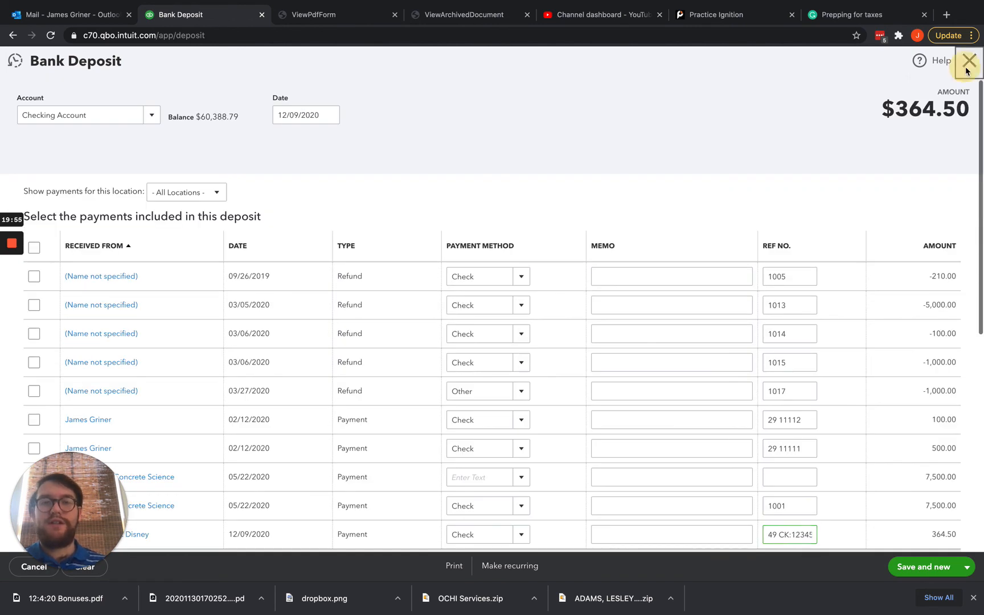
left_click(968, 62)
left_click(555, 336)
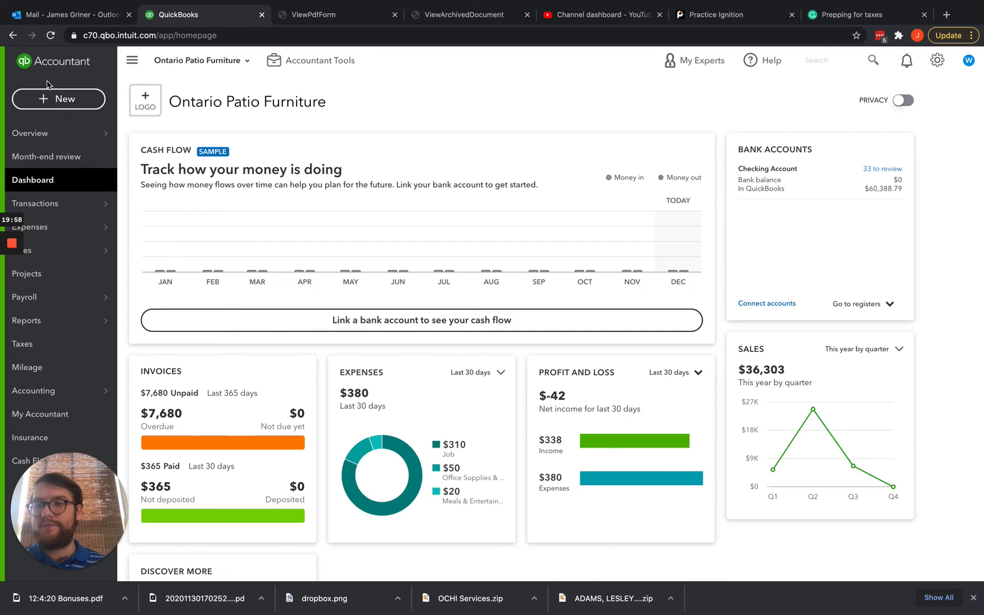
left_click(58, 99)
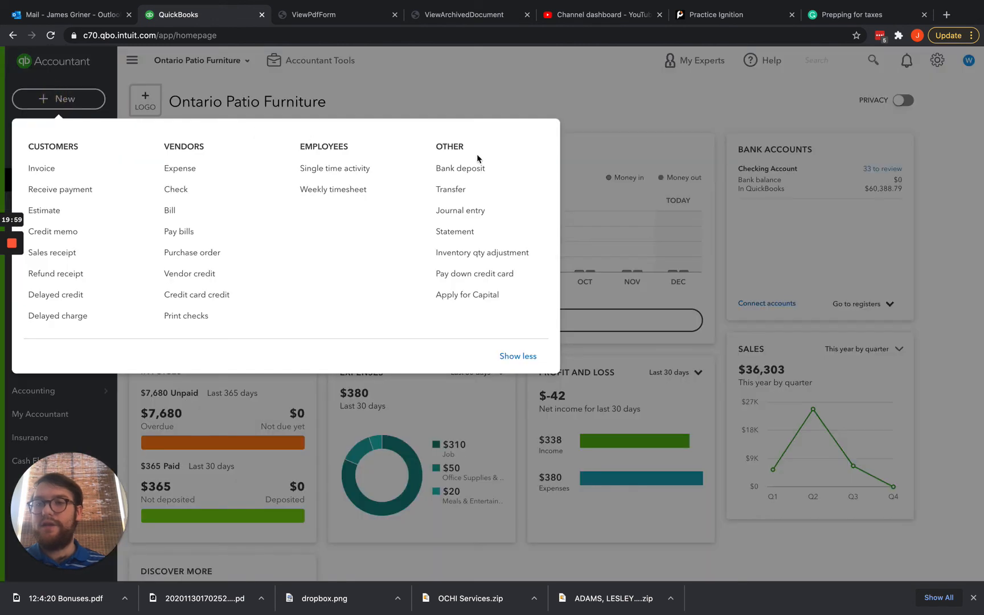
Deposit the $364.50 check payment to Checking Account dated 12/09/2020, then save and close.
left_click(465, 168)
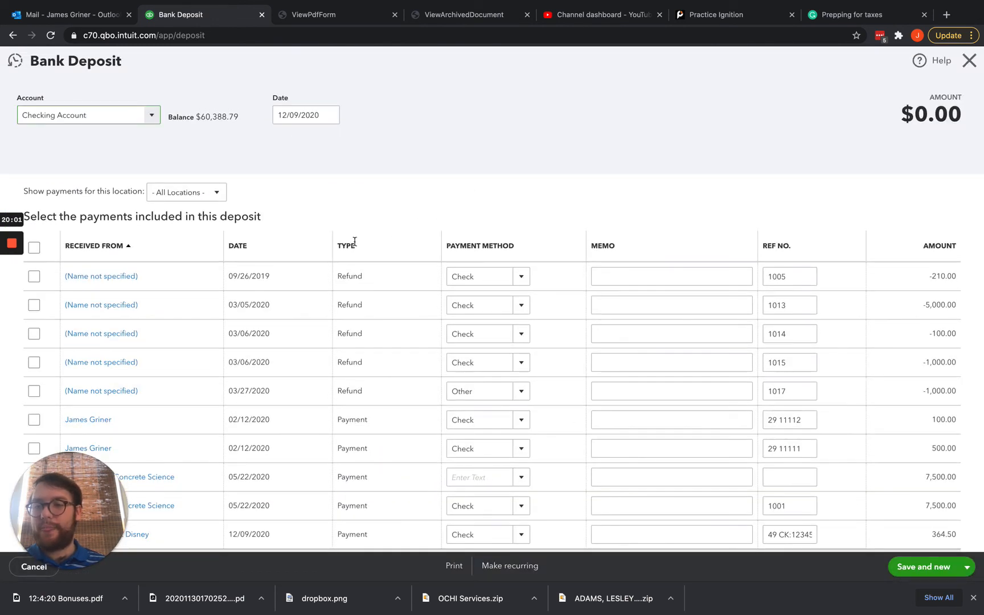
scroll(355, 242, "down", 7)
left_click(34, 135)
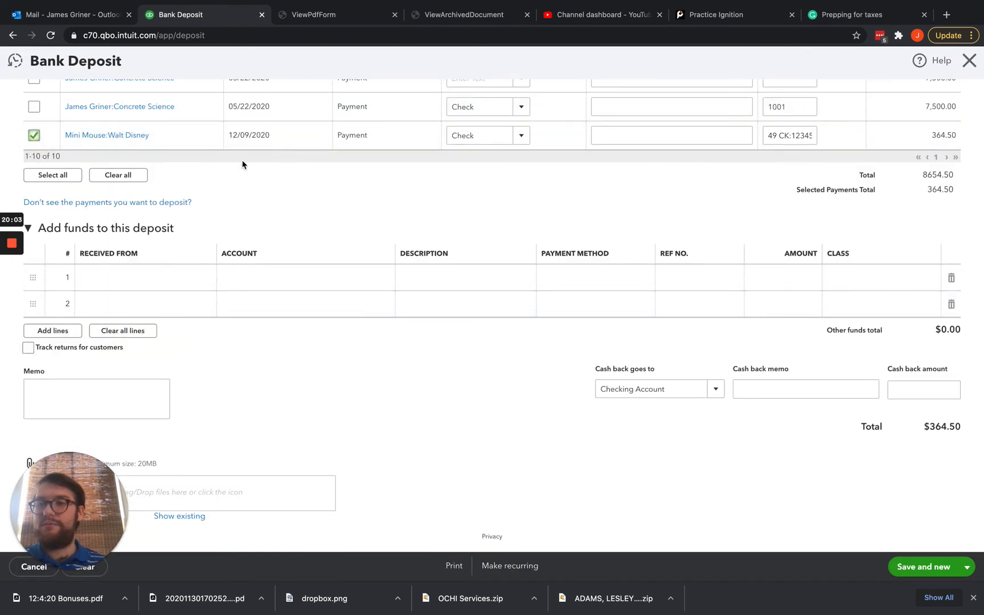
scroll(943, 149, "up", 7)
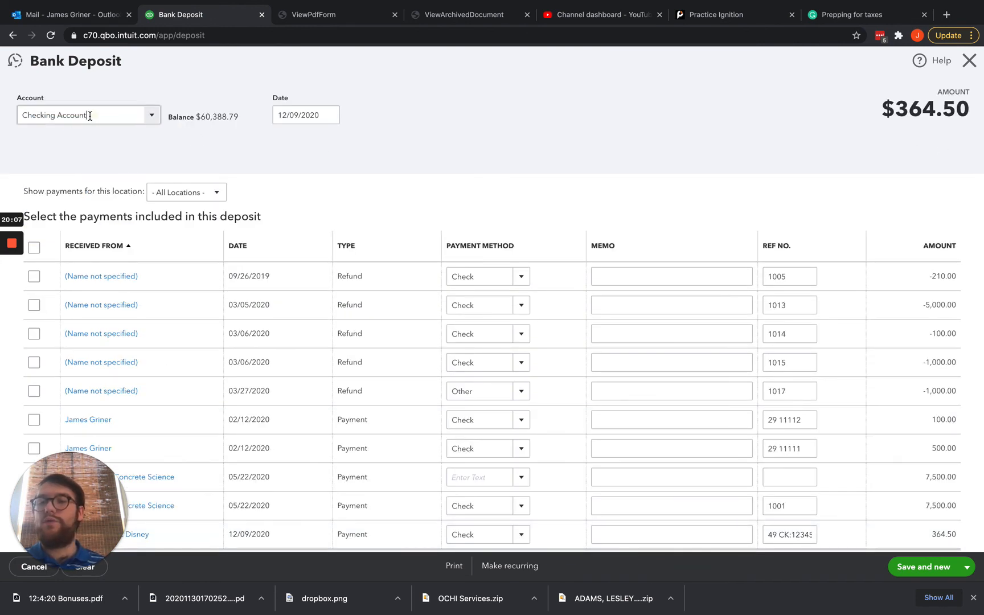
left_click_drag(89, 115, 24, 109)
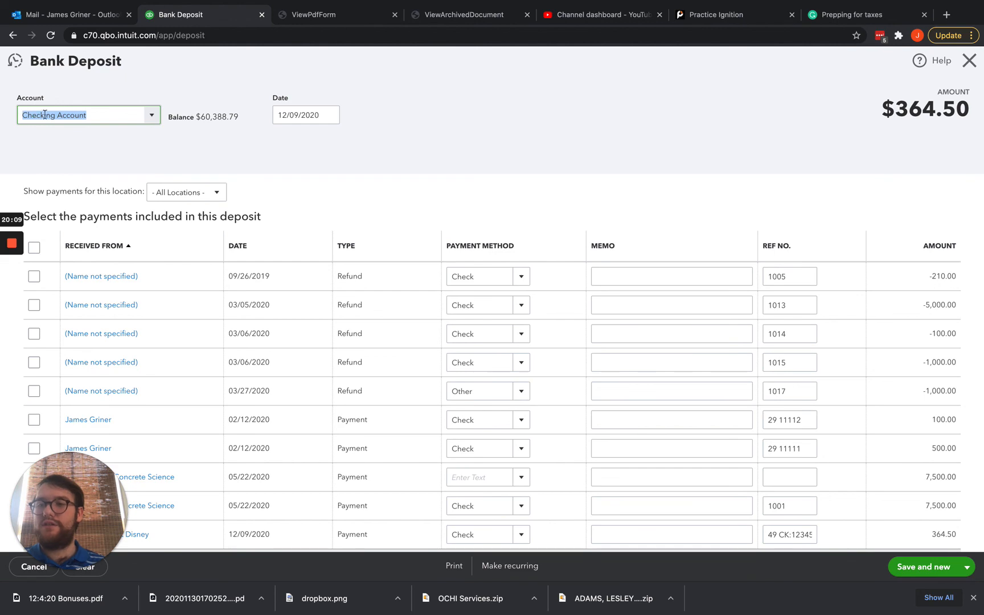
left_click(312, 115)
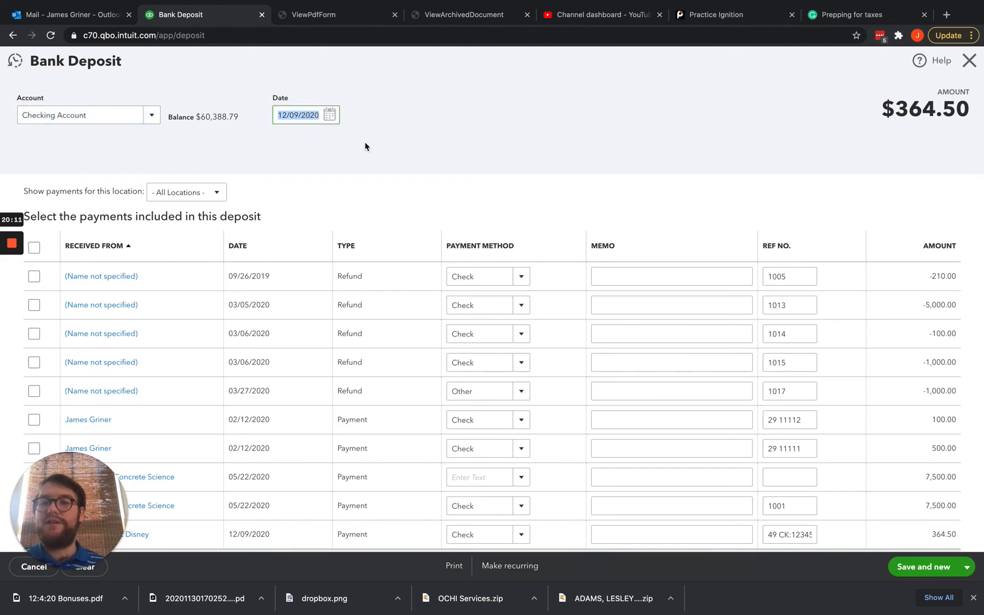
scroll(365, 148, "down", 7)
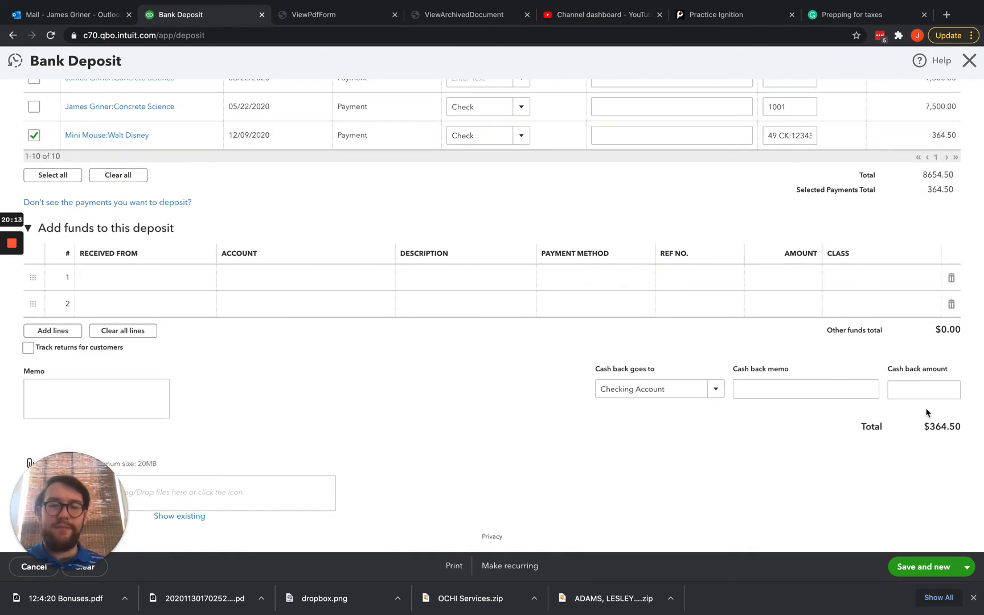
left_click_drag(923, 428, 960, 429)
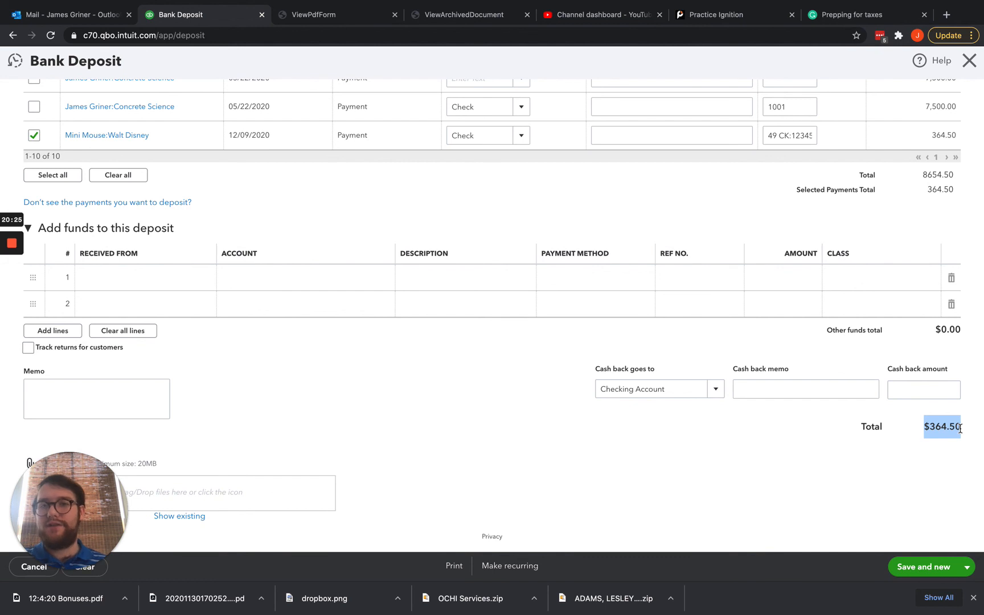
left_click(967, 567)
left_click(932, 546)
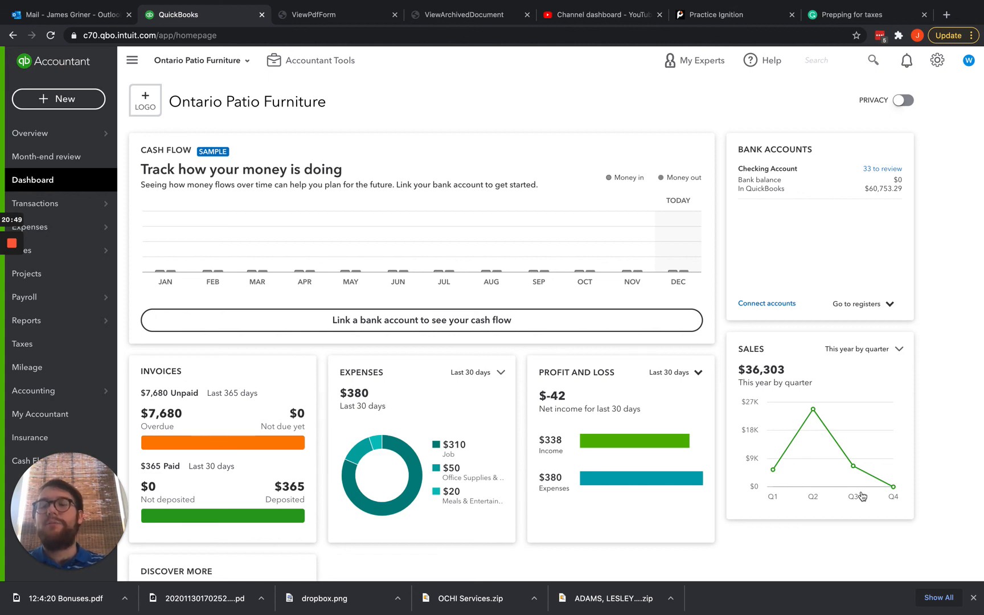
key("ctrl+Up")
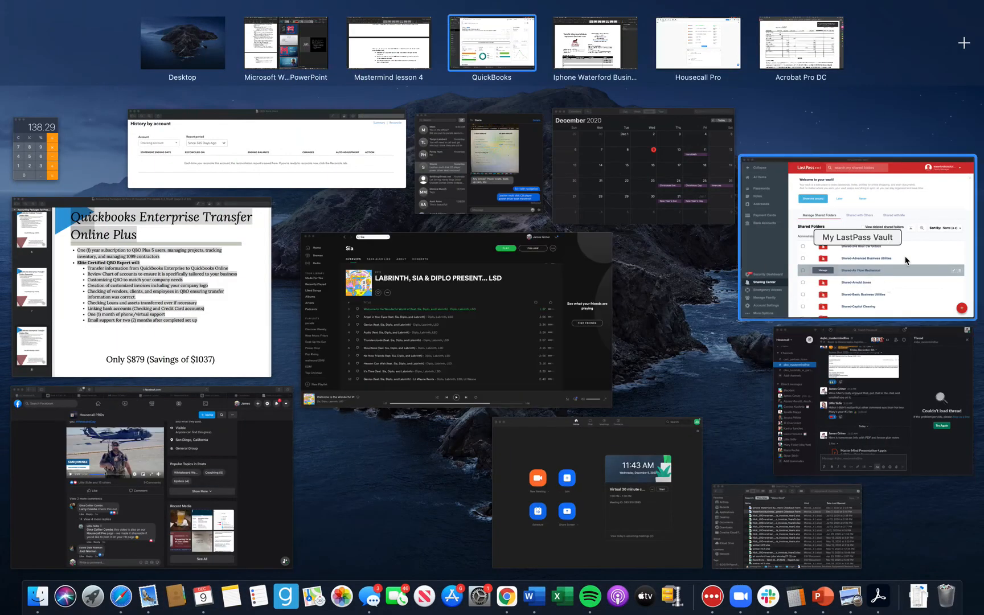
left_click(714, 53)
scroll(583, 226, "up", 15)
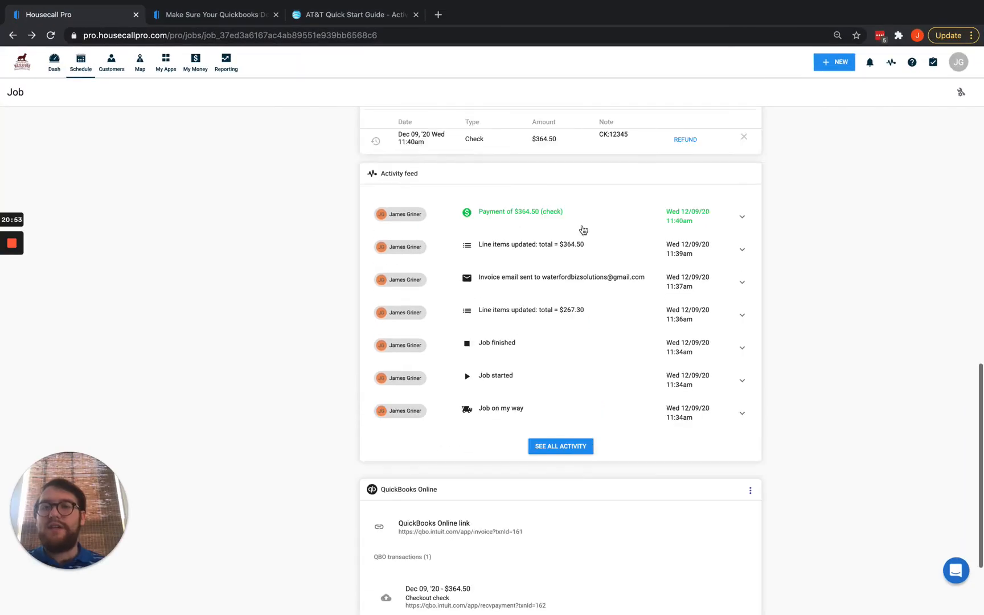
scroll(582, 226, "down", 1)
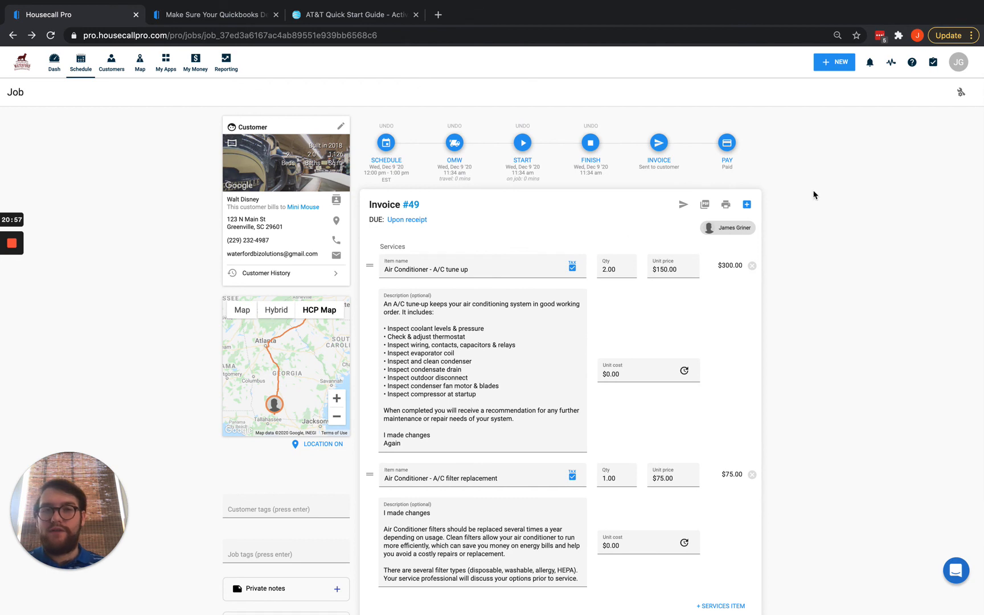
left_click(961, 93)
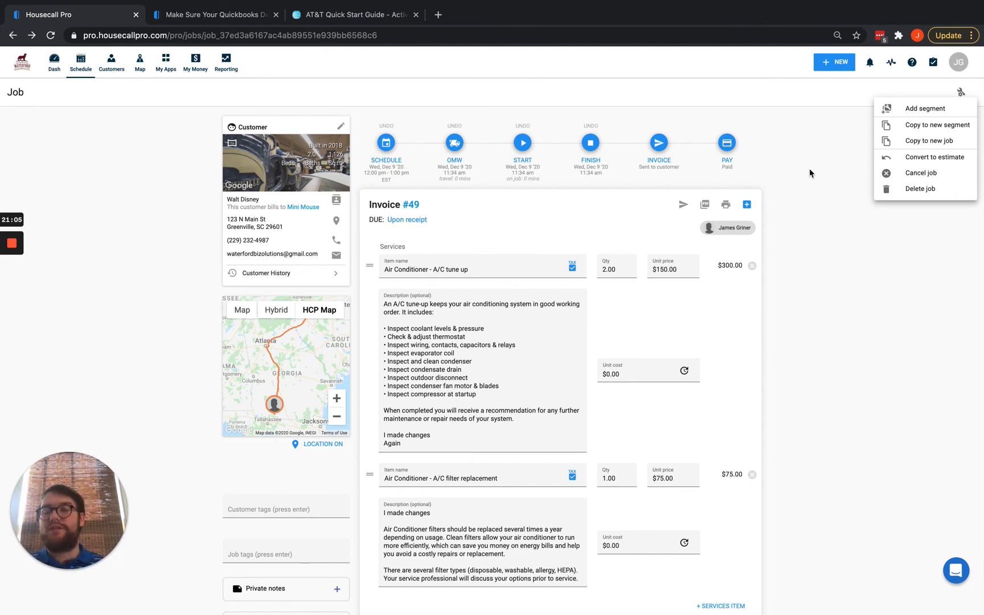
key("ctrl+Up")
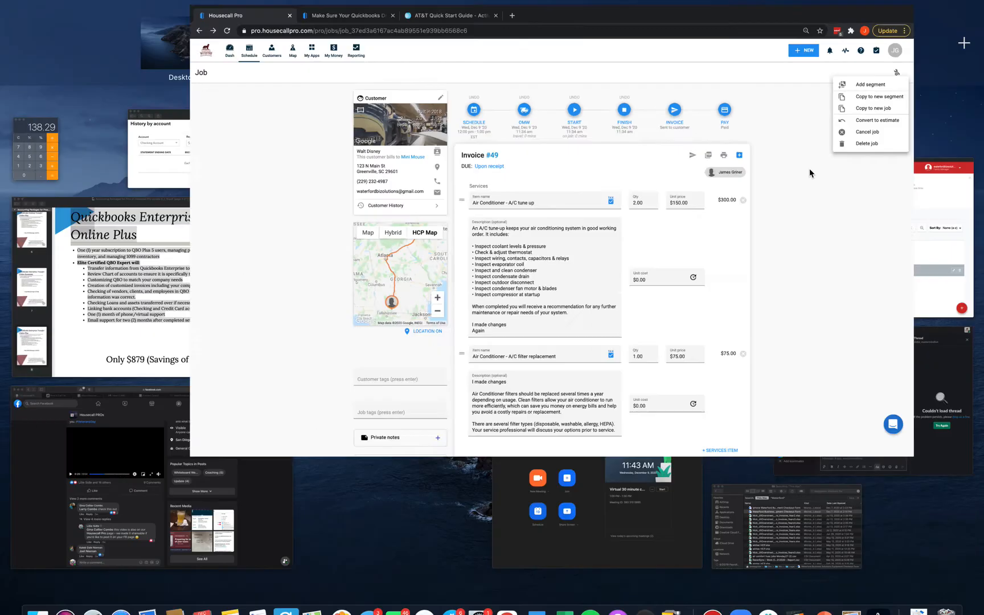
left_click(470, 70)
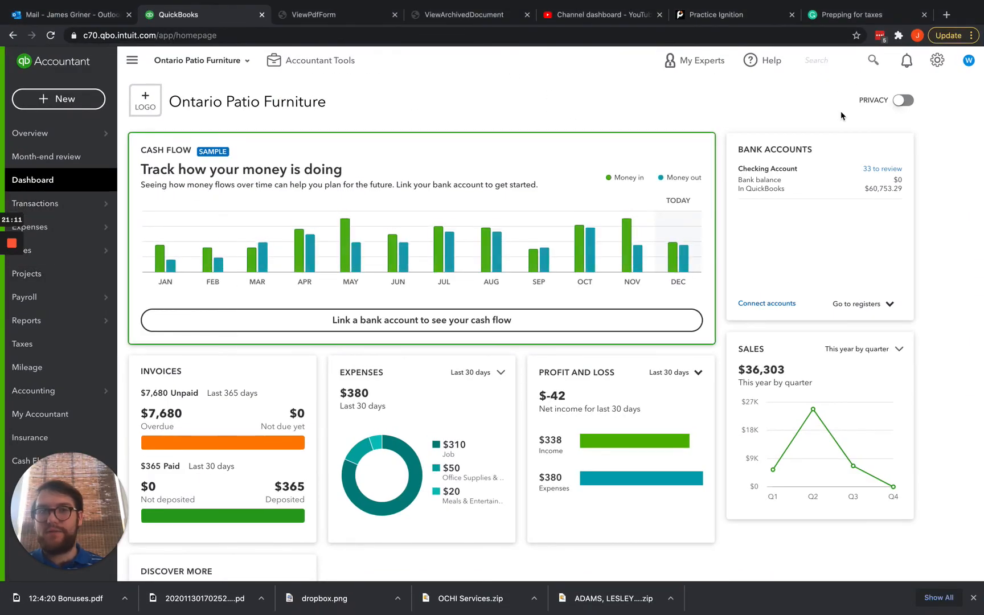
Search for 49 and open Invoice #49, showing PAID with one $364.50 payment.
left_click(828, 61)
type("49")
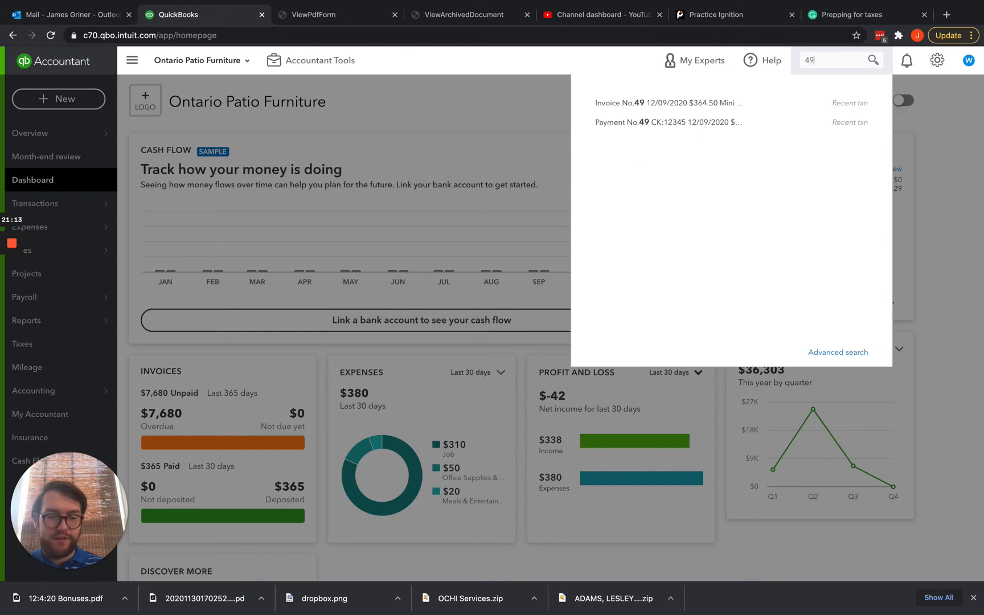
key("Return")
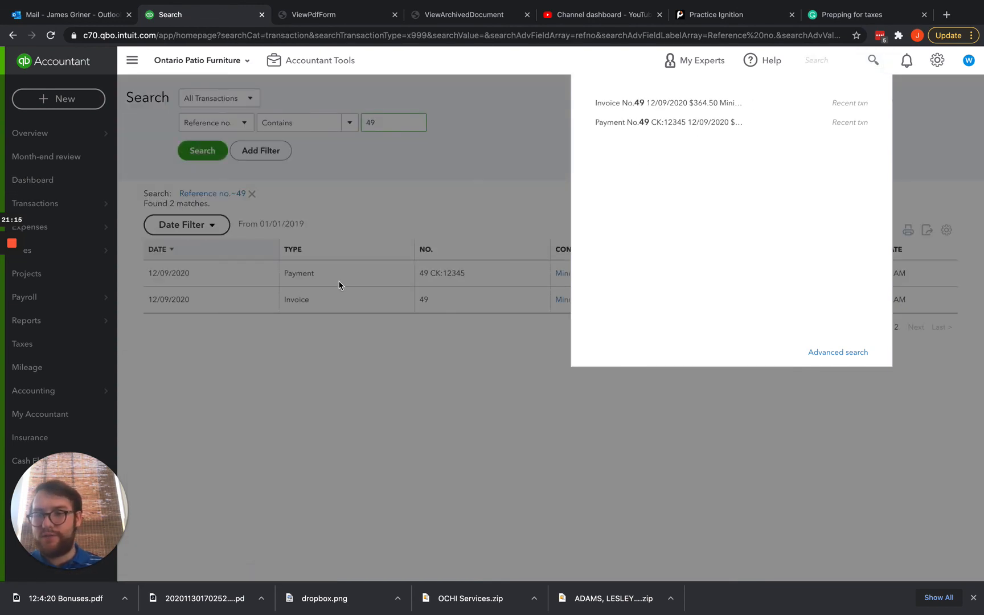
left_click(334, 297)
left_click(306, 303)
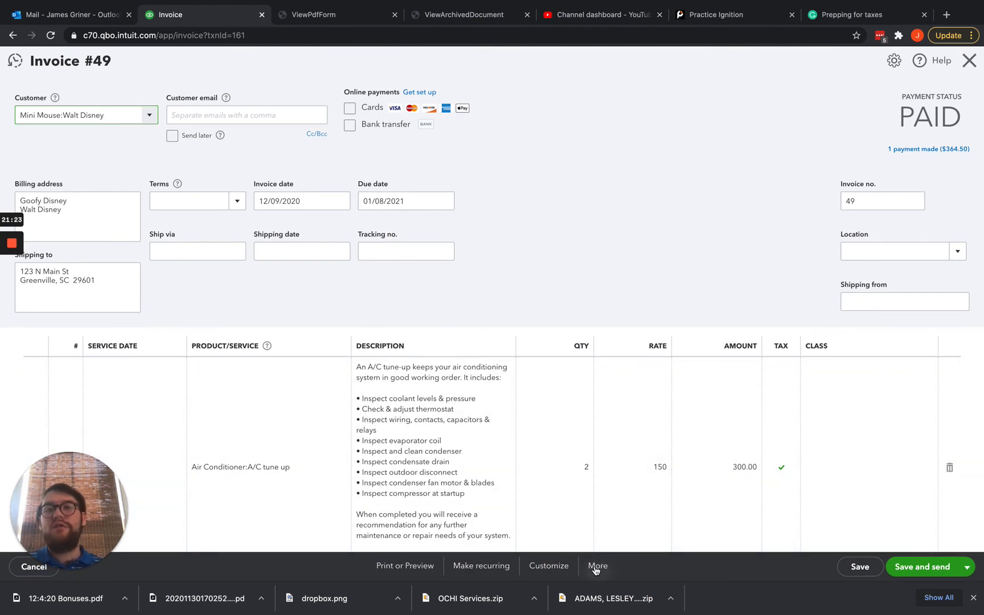
key("ctrl+Up")
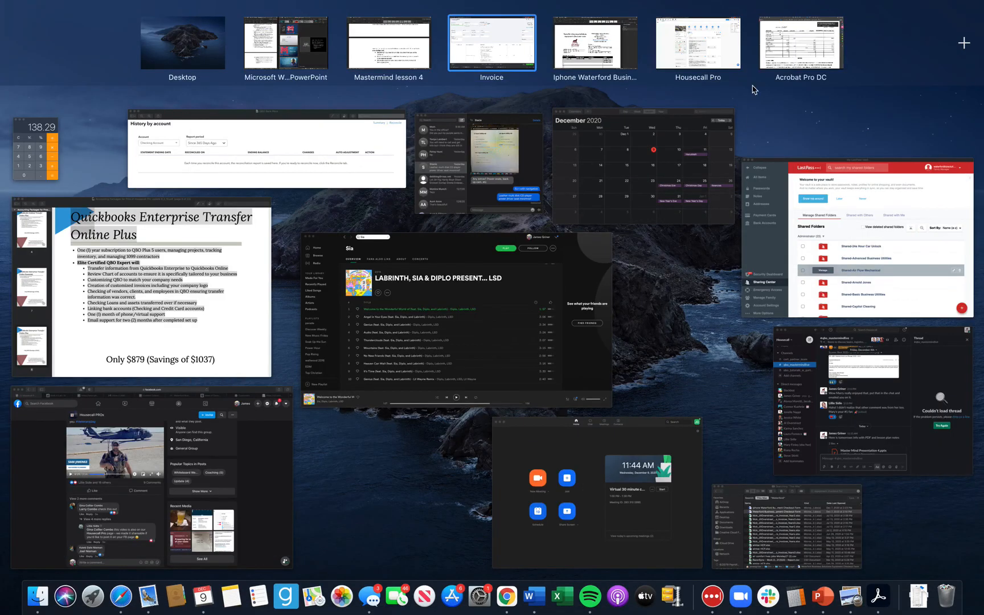
Switch back to the Housecall Pro invoice #49 job and close its wrench actions menu.
left_click(720, 61)
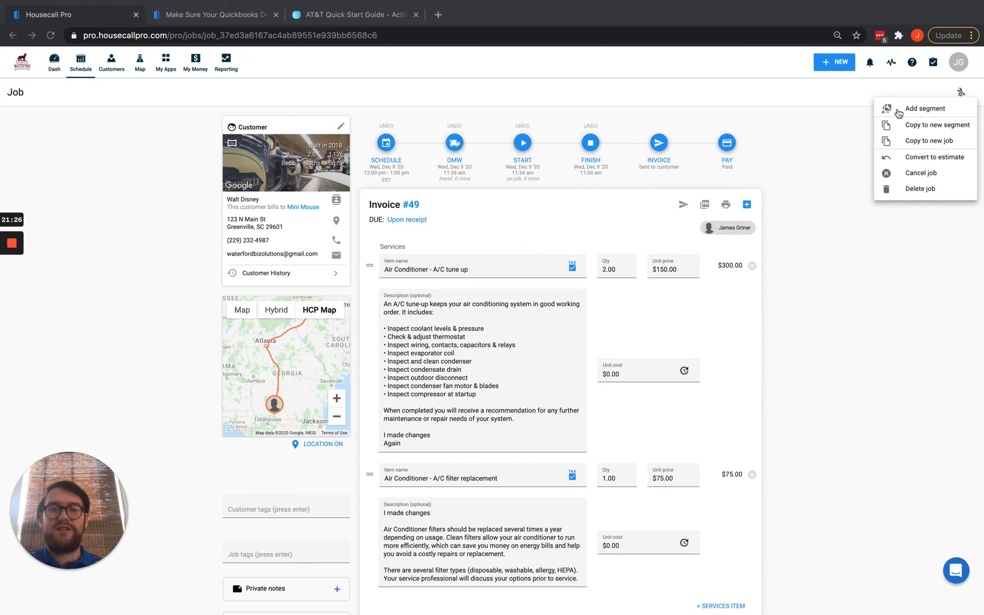
left_click(842, 267)
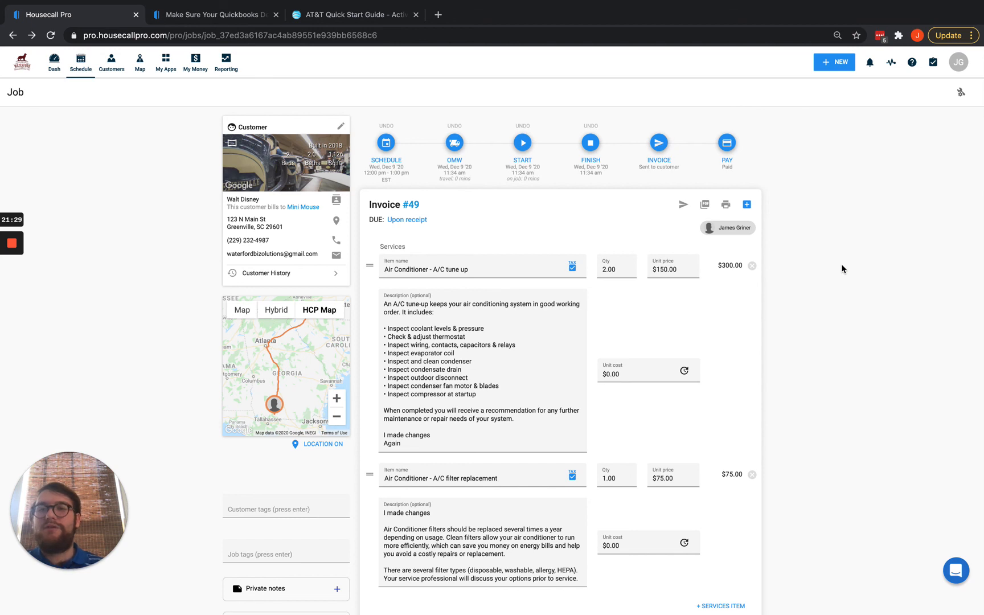